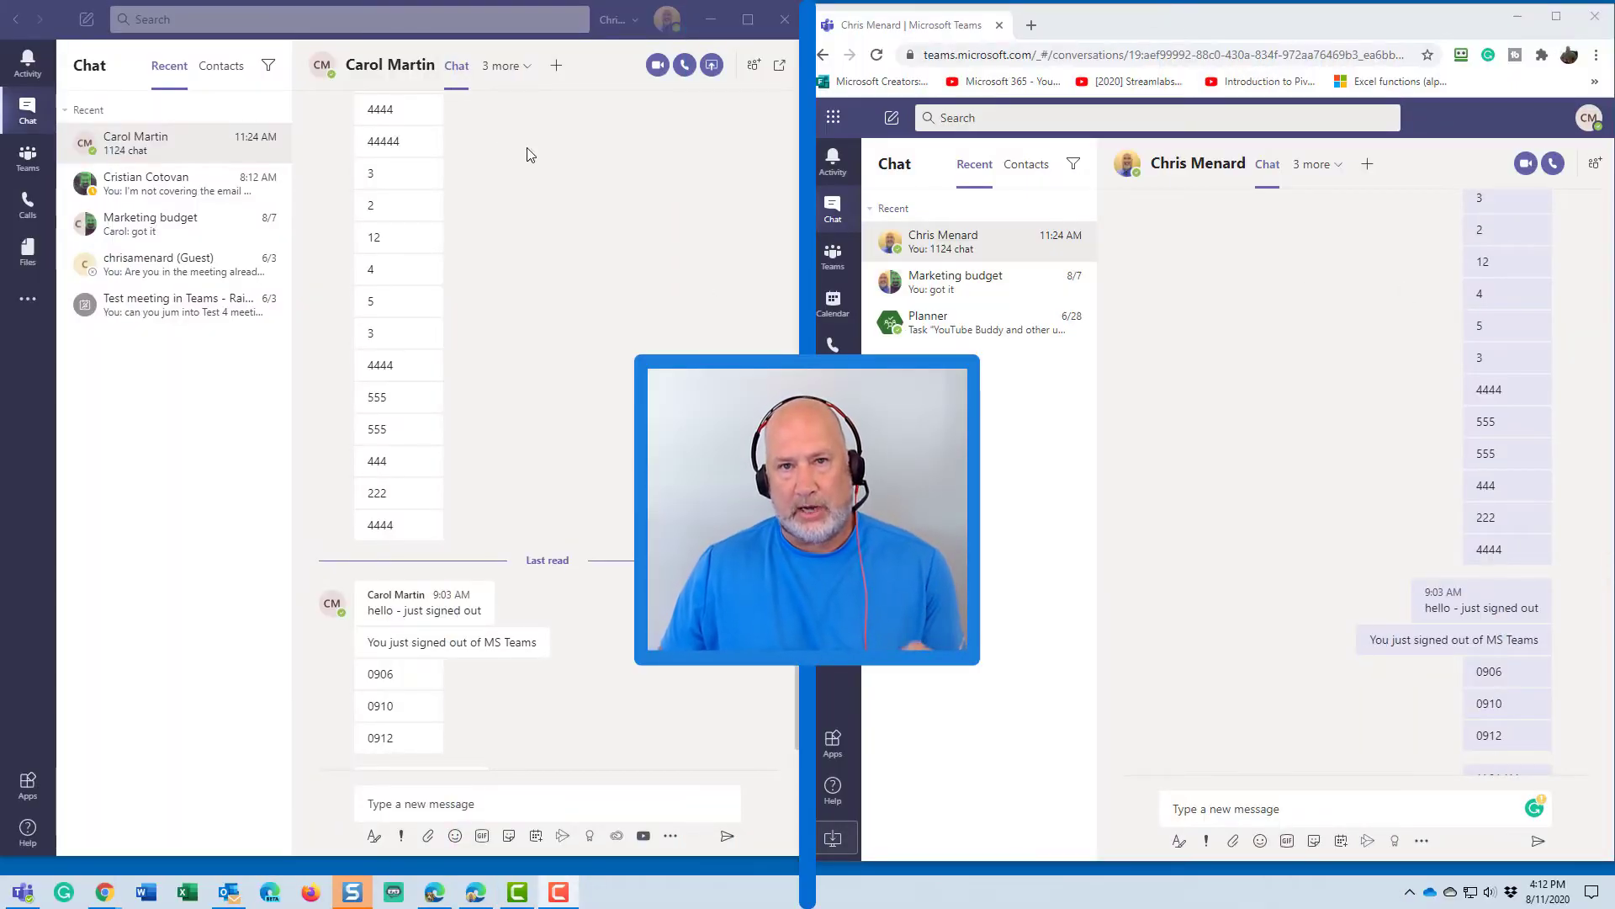
Step: Check which accounts the desktop app and the browser Teams are signed into
{"action": "left_click", "coordinate": [669, 21]}
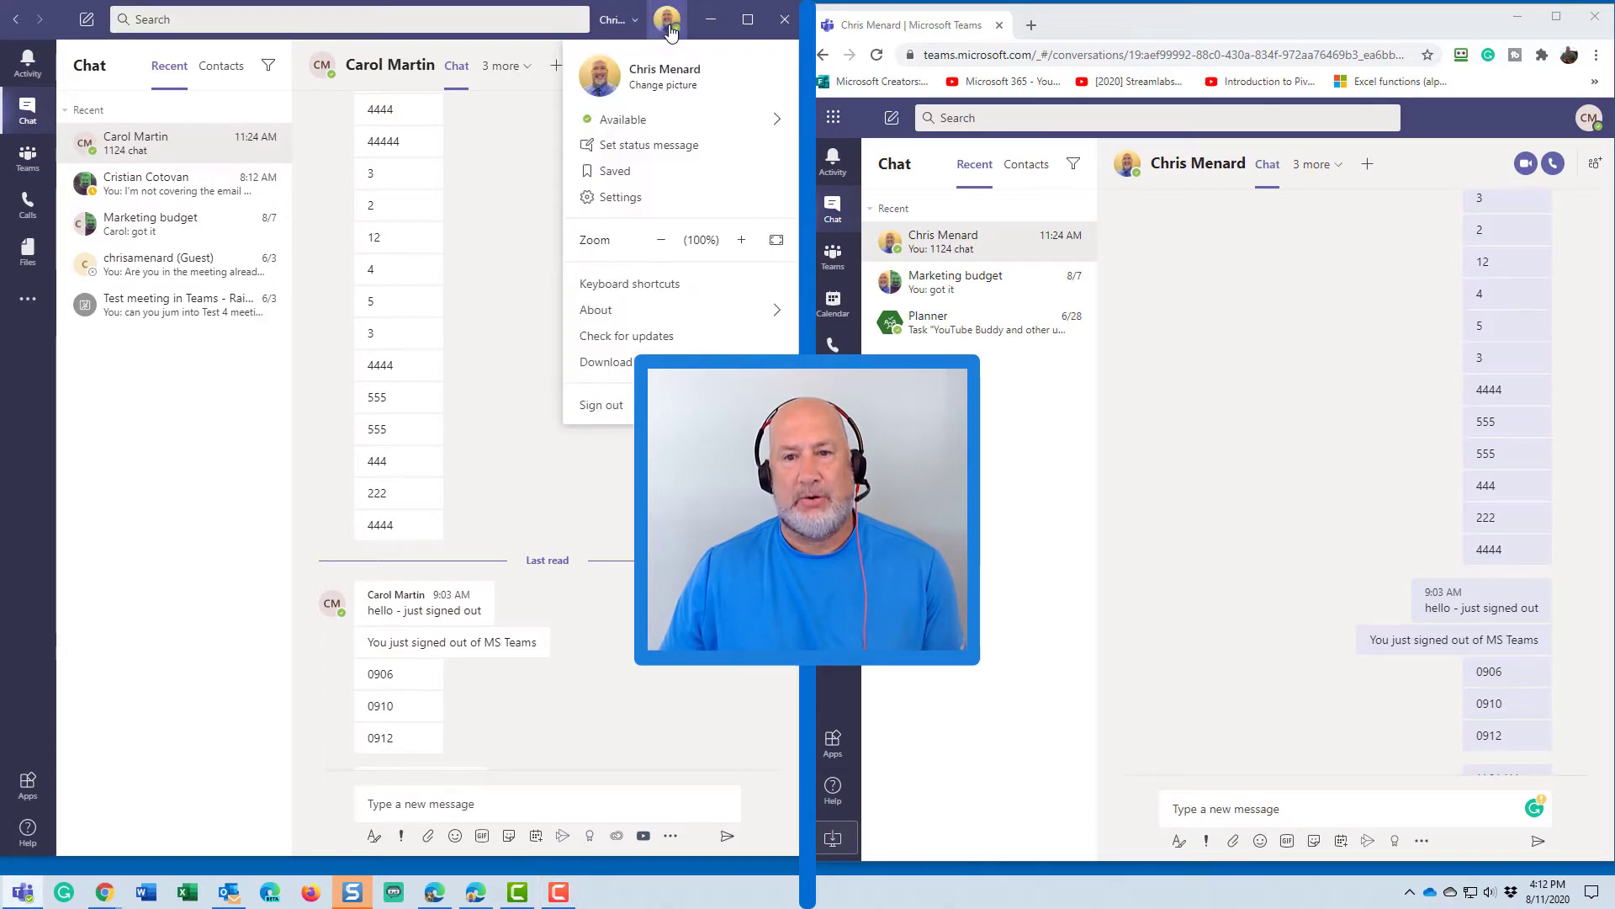
{"action": "left_click", "coordinate": [669, 29]}
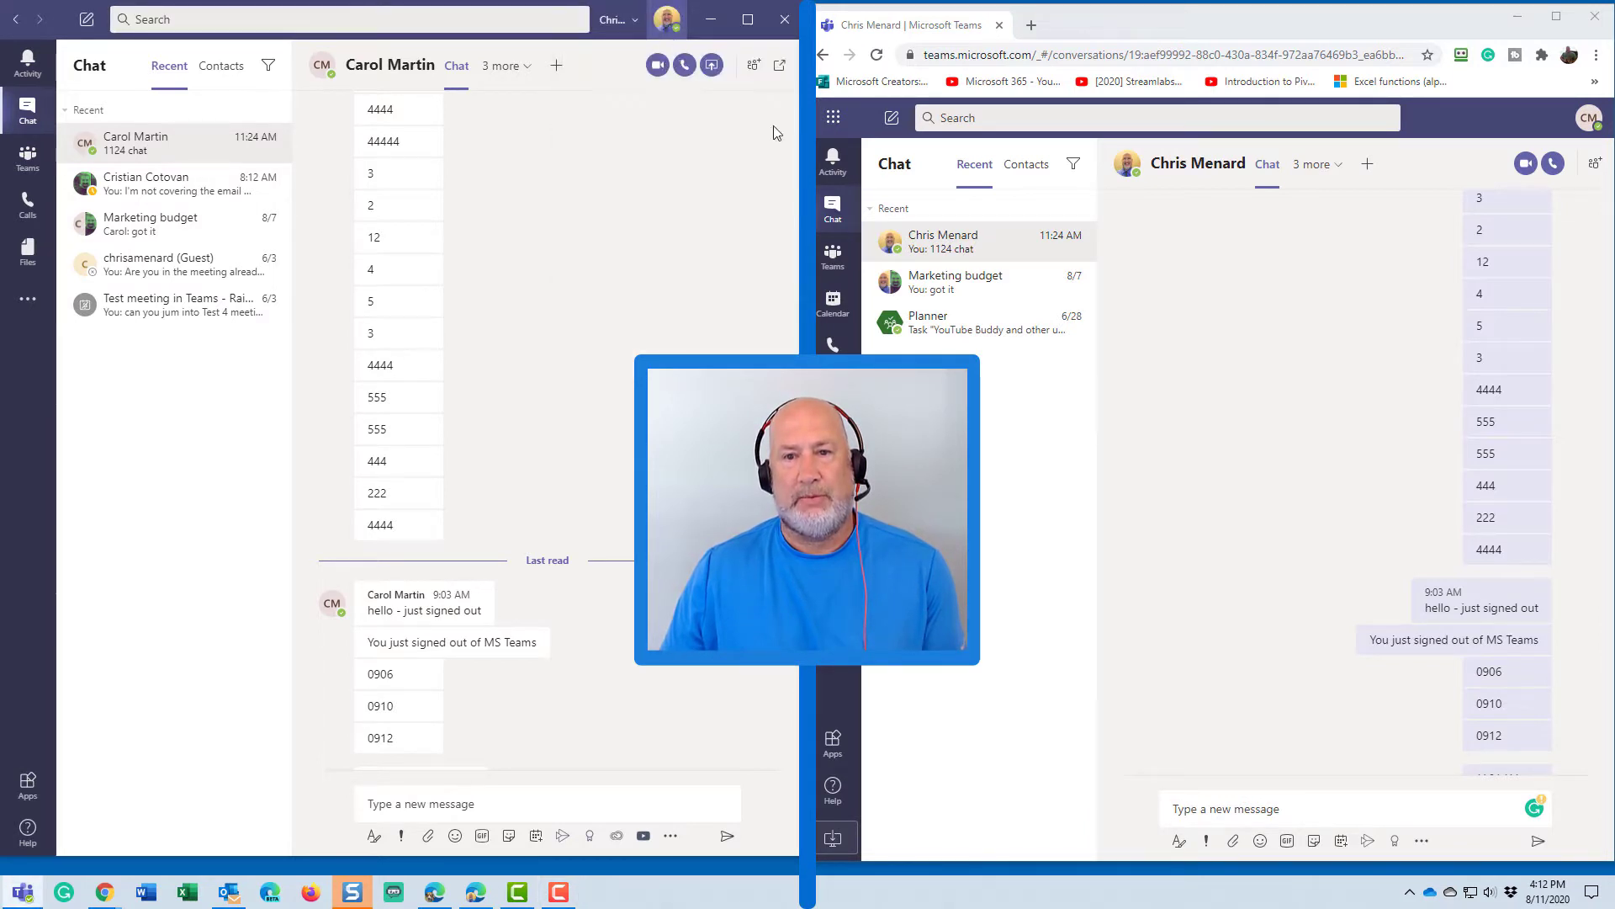
{"action": "left_click", "coordinate": [1587, 125]}
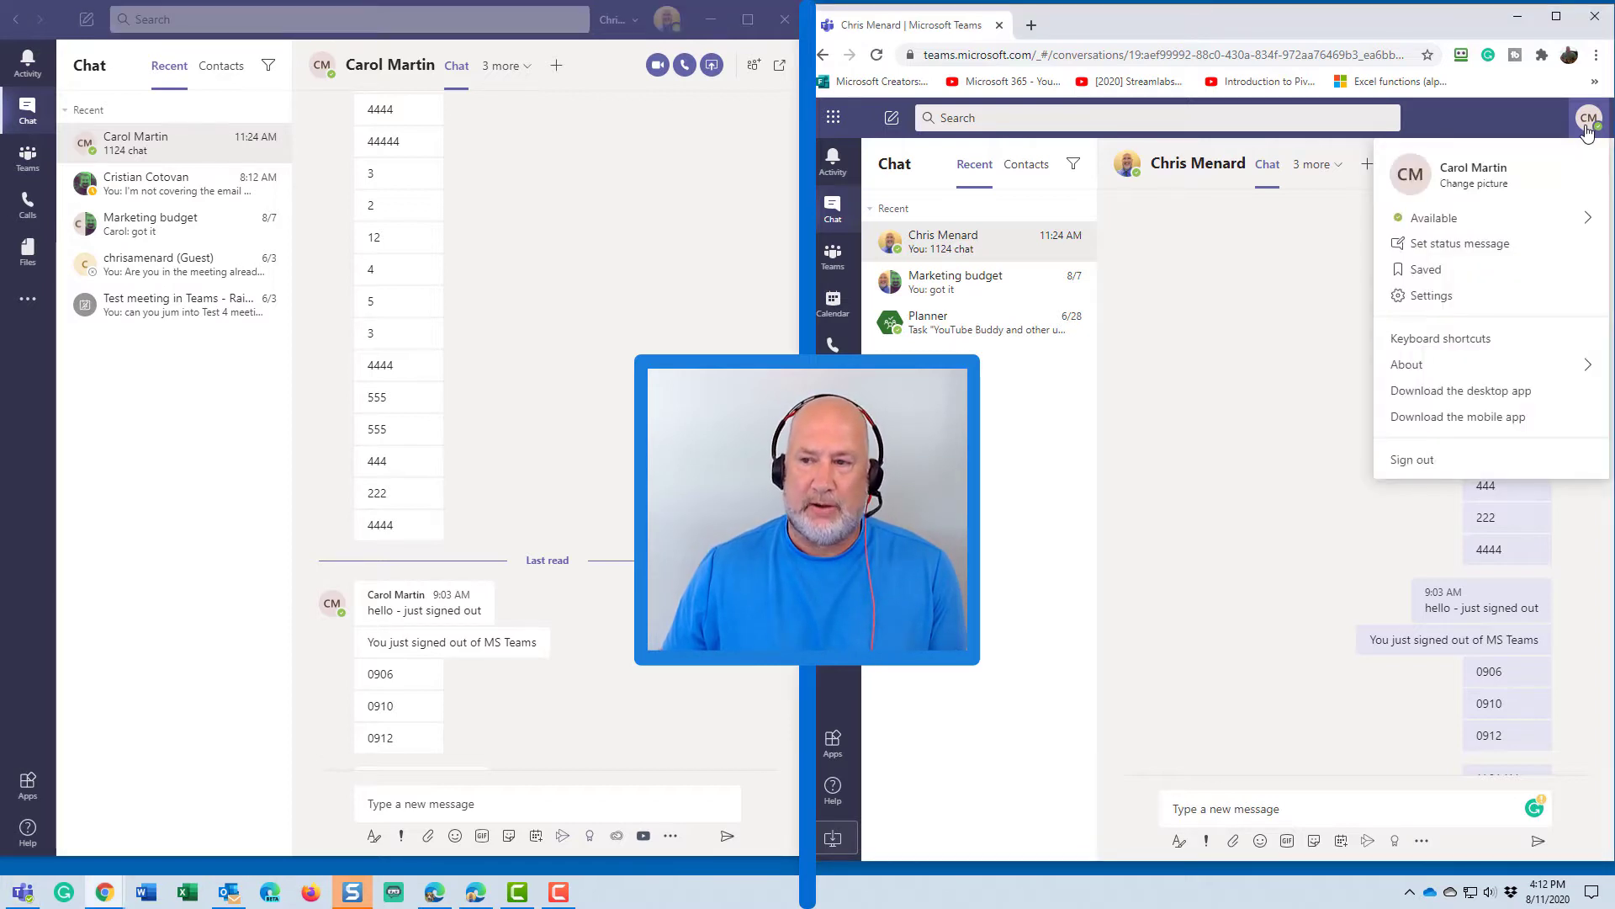
{"action": "left_click", "coordinate": [1587, 127]}
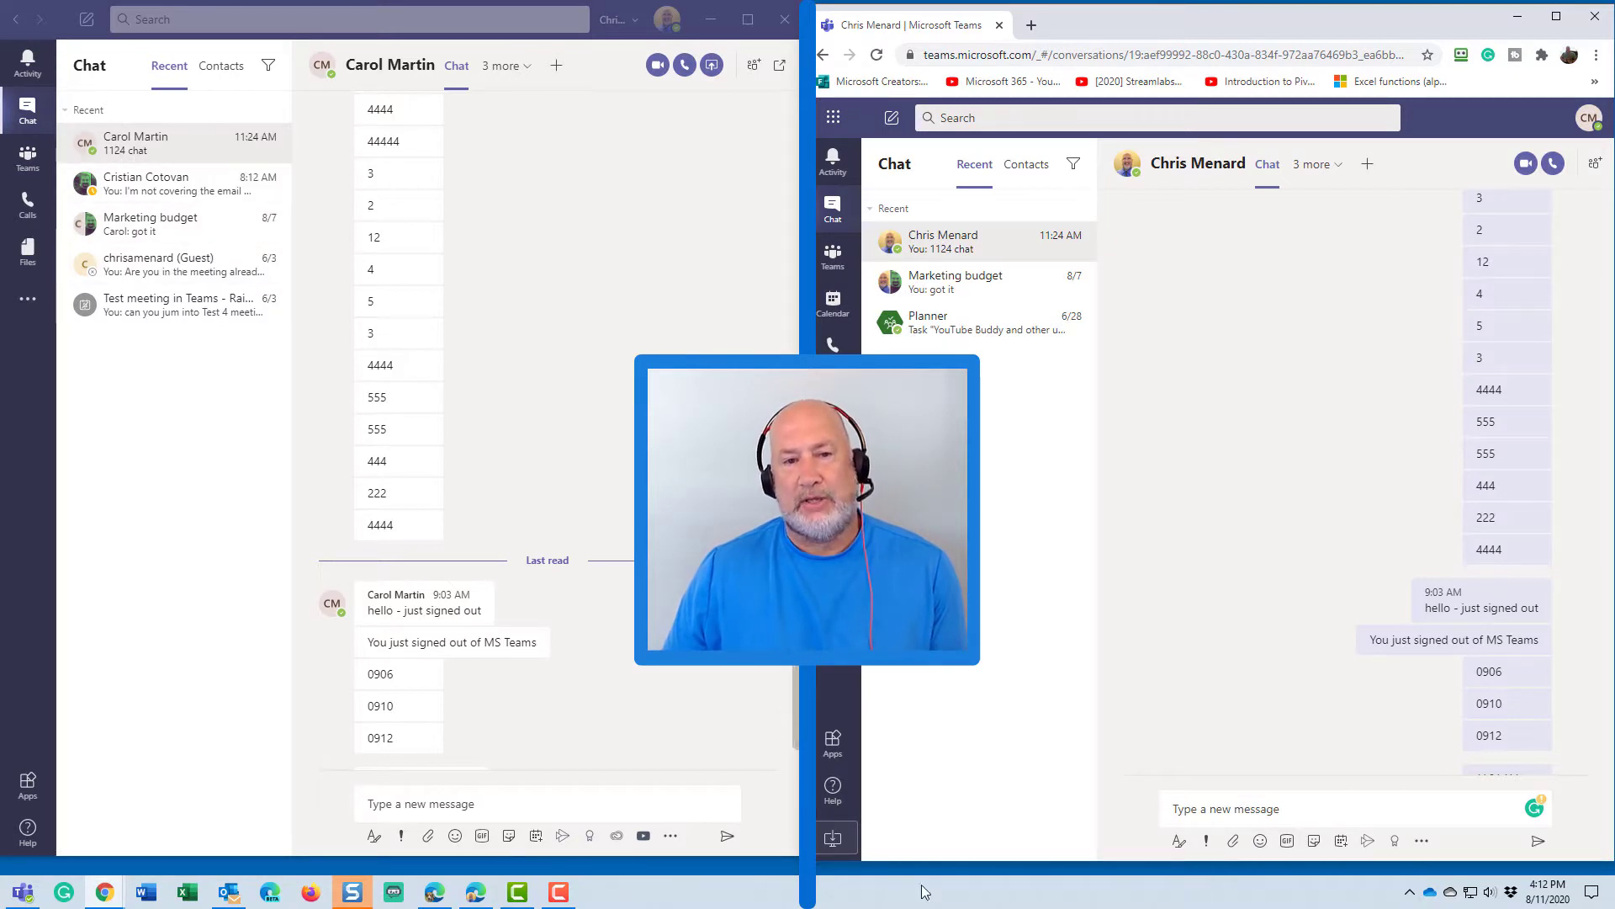
Step: Send 'Hello' from the browser chat and confirm it arrives in the desktop chat
{"action": "left_click", "coordinate": [1246, 807]}
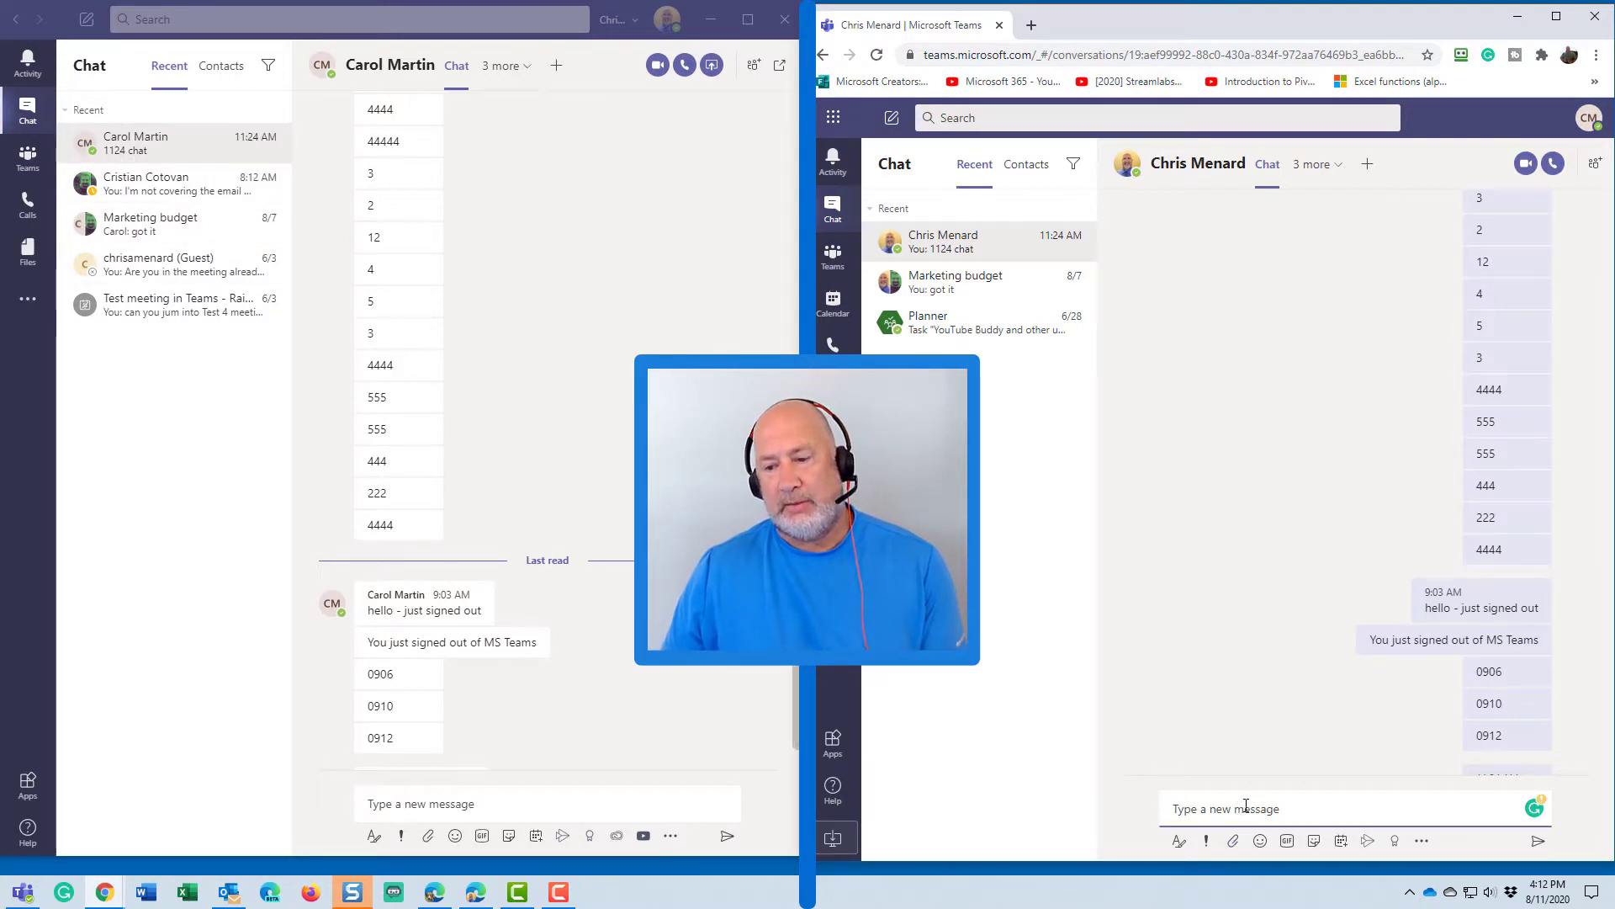
{"action": "type", "text": "Hel"}
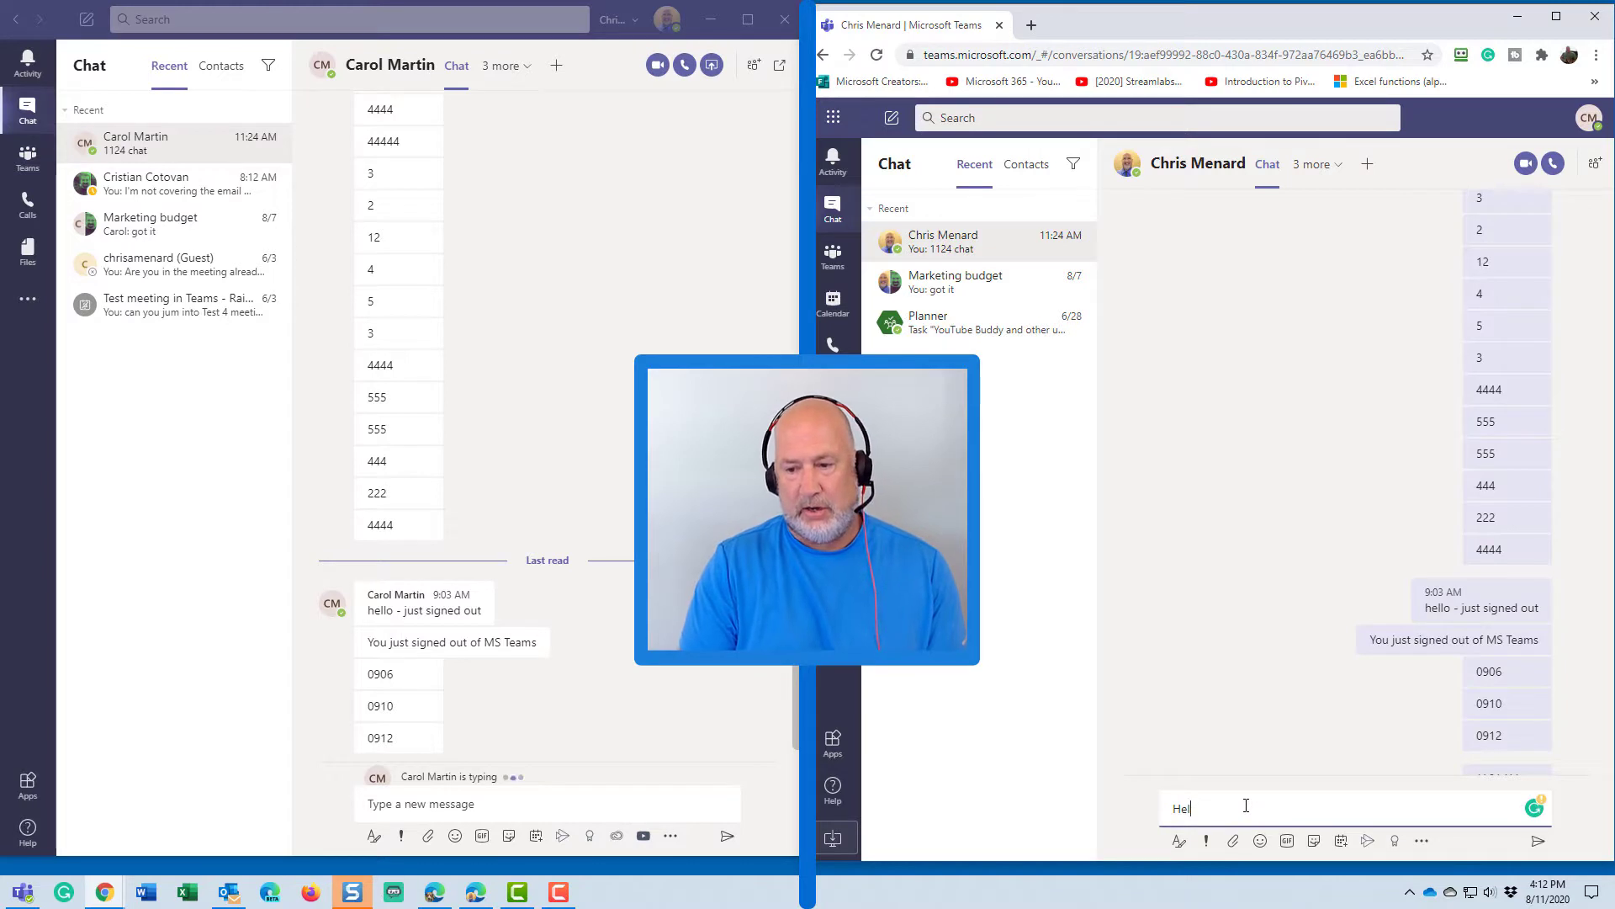
{"action": "type", "text": "olo"}
{"action": "key", "text": "Return"}
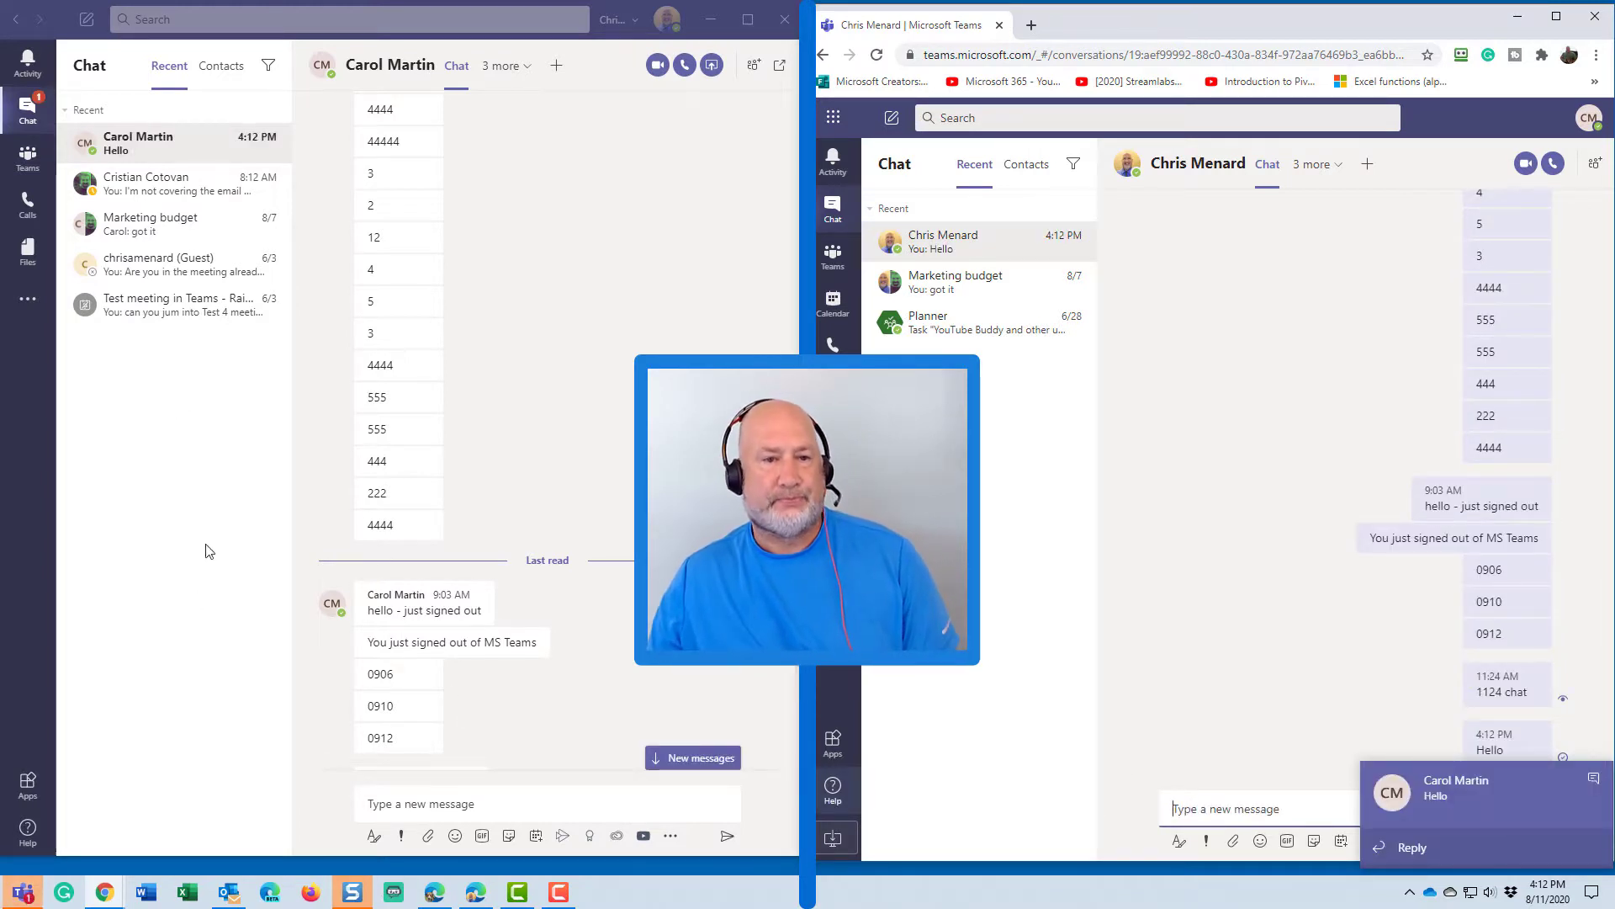
{"action": "left_click", "coordinate": [28, 155]}
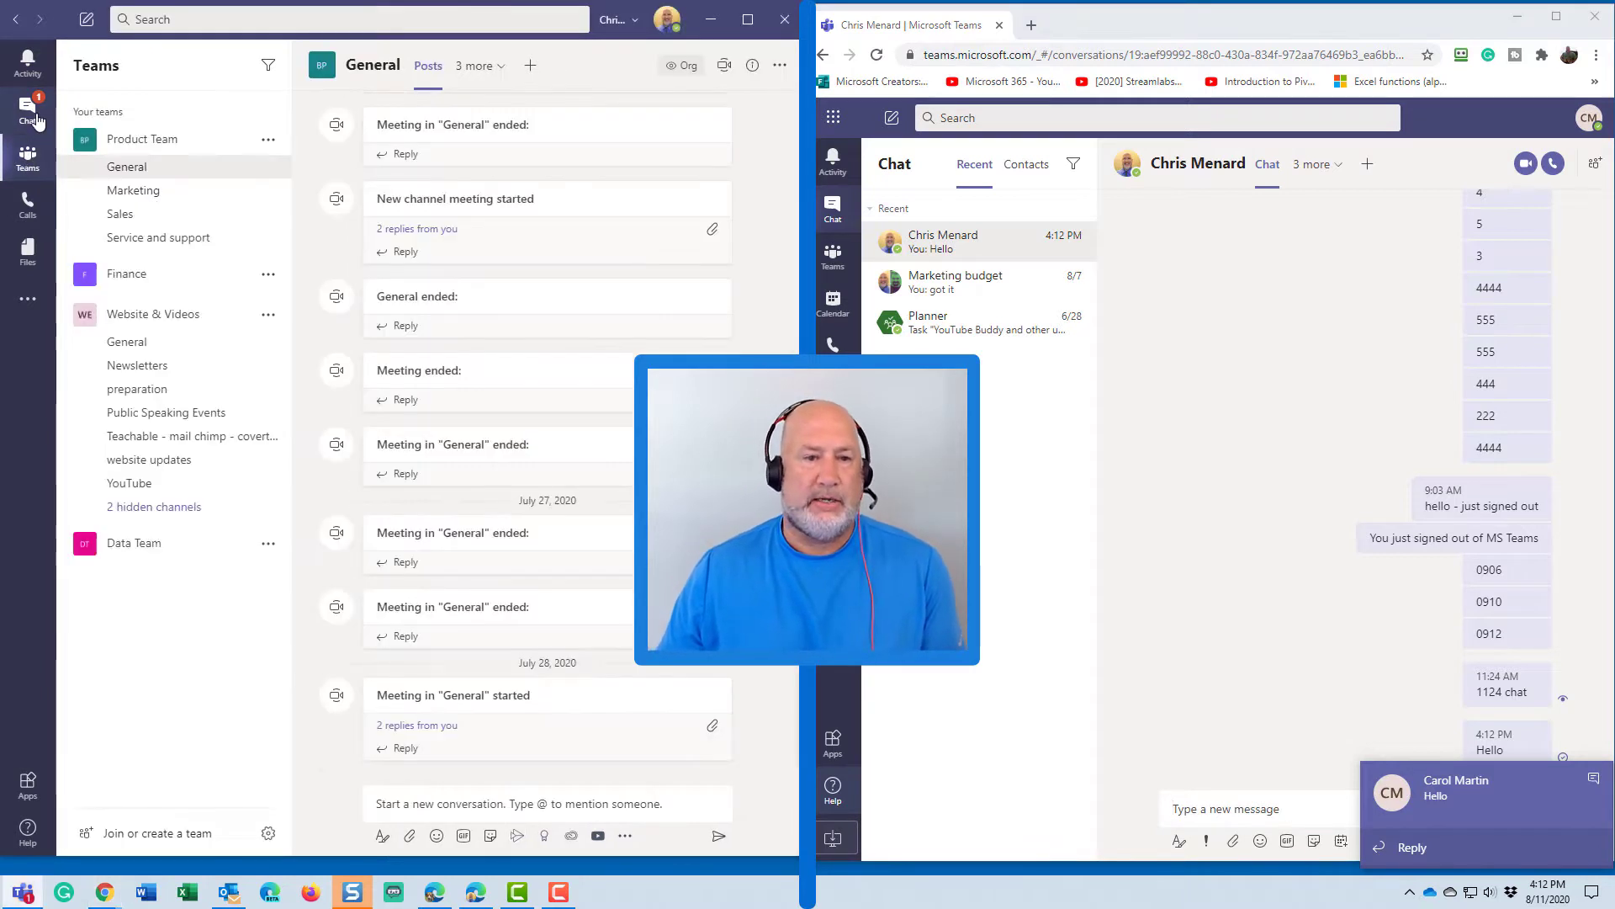
{"action": "left_click", "coordinate": [34, 113]}
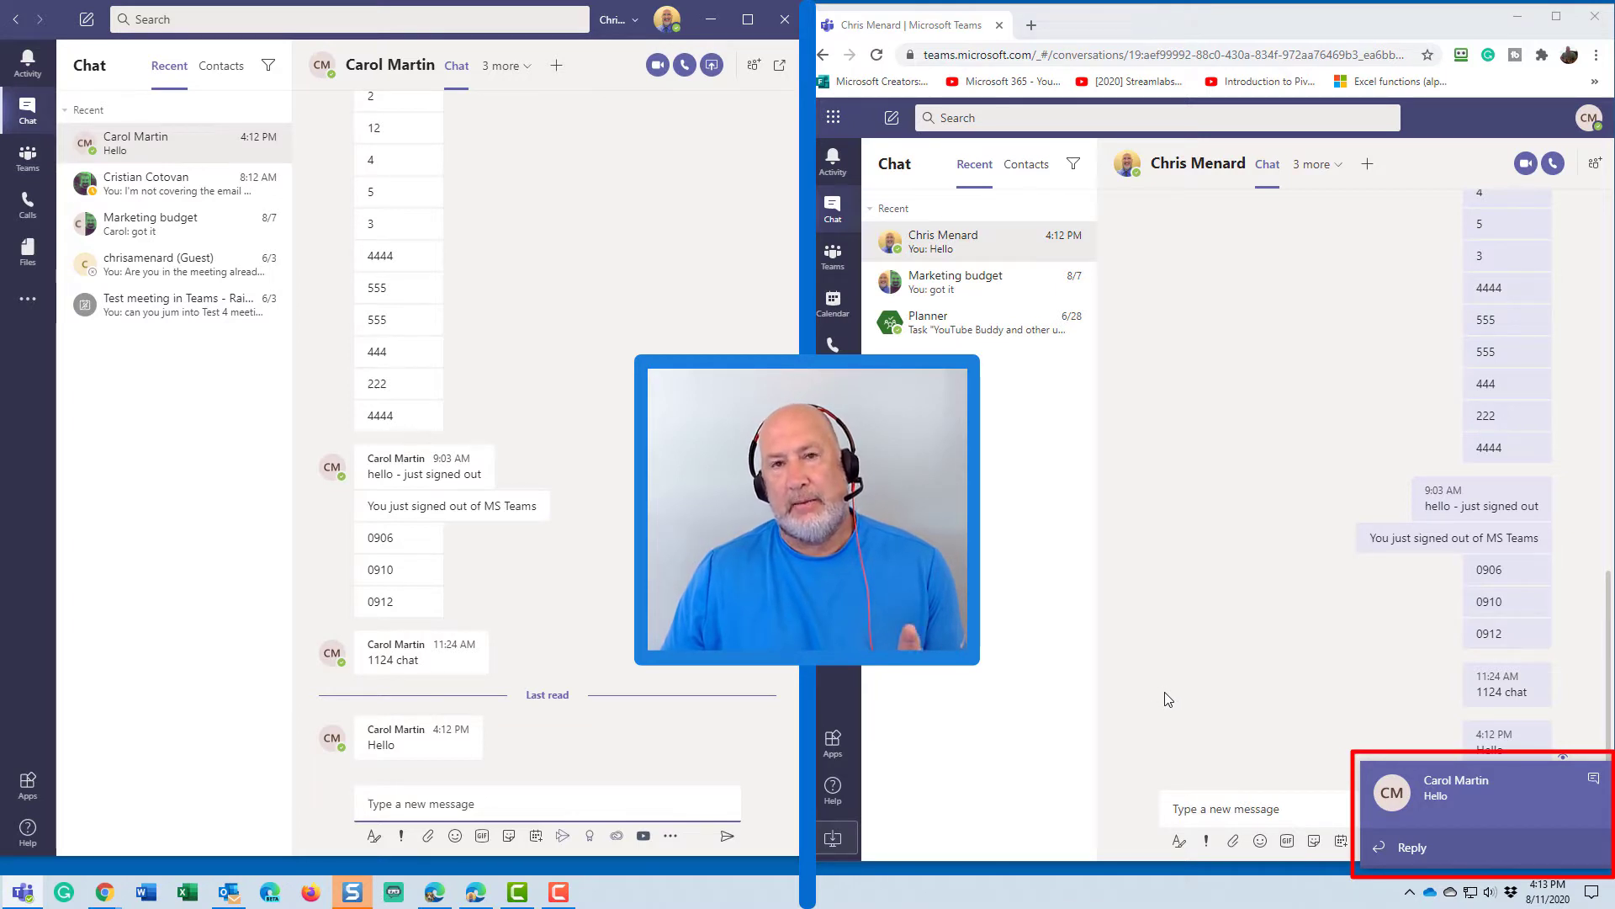
Step: Write a second test message in the browser chat to trigger a desktop banner
{"action": "left_click", "coordinate": [1183, 808]}
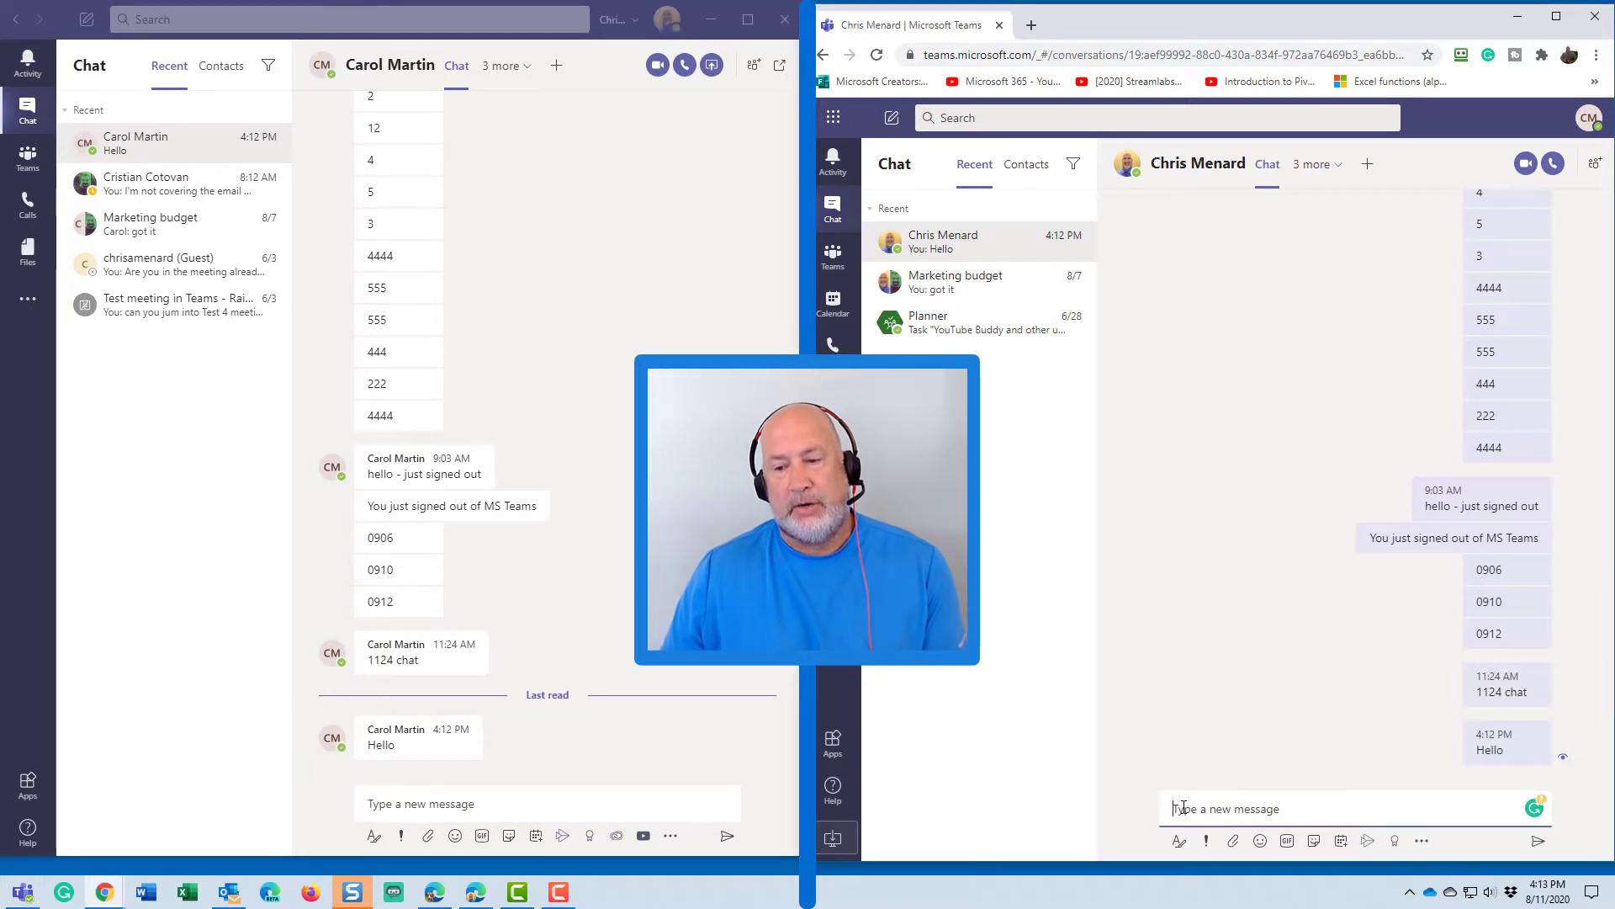
{"action": "type", "text": "sdfsdfsdfs"}
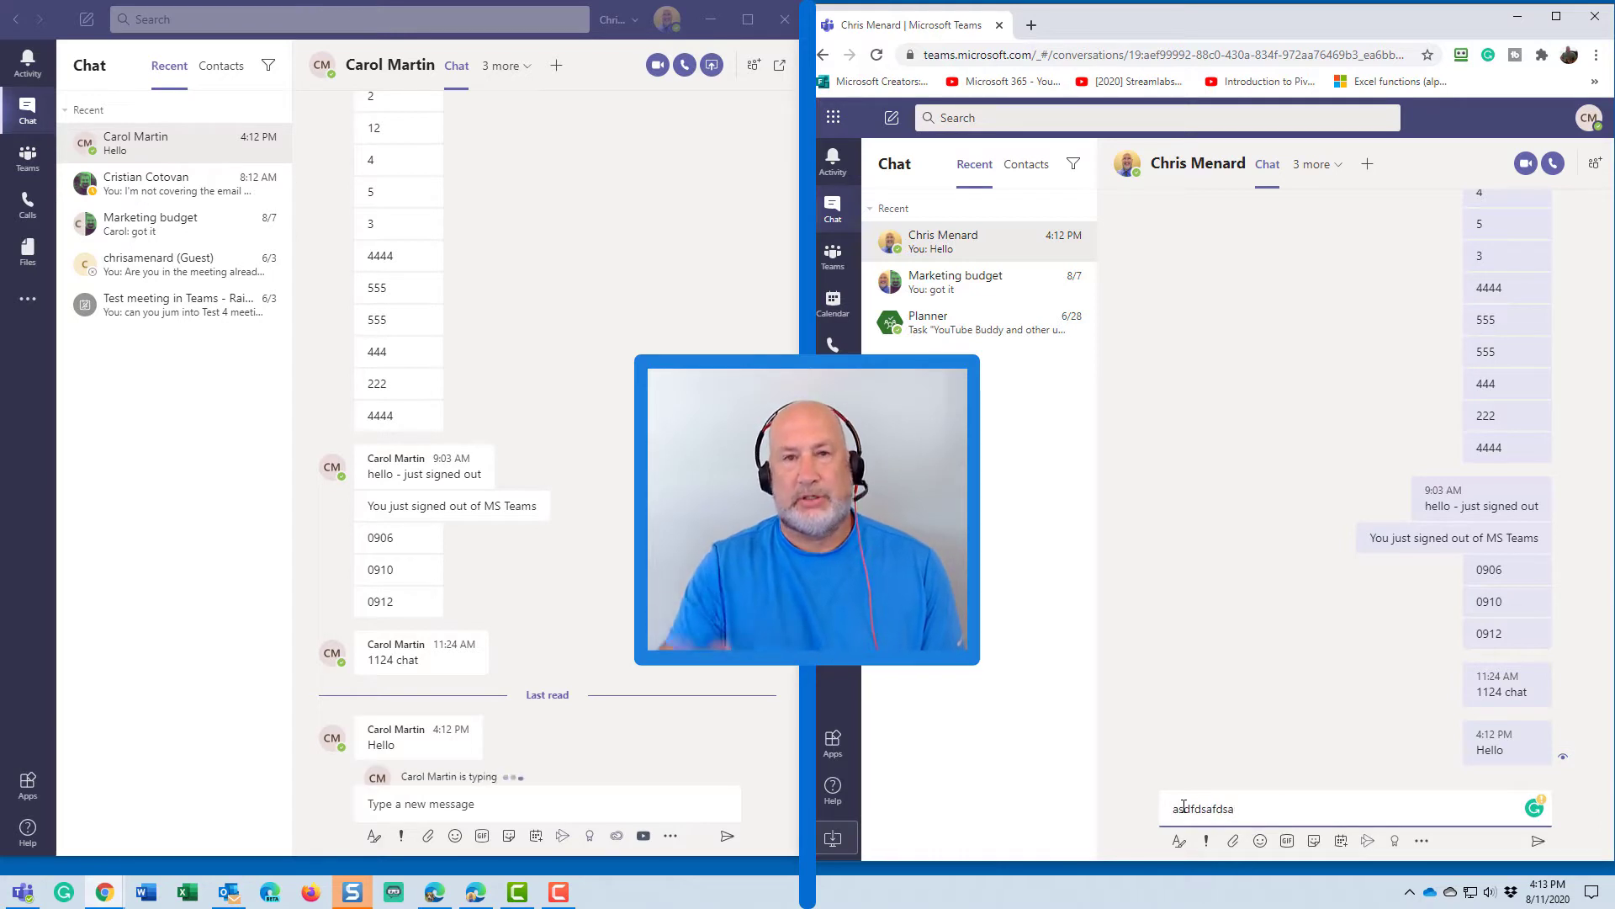
{"action": "key", "text": "ctrl+a"}
{"action": "key", "text": "BackSpace"}
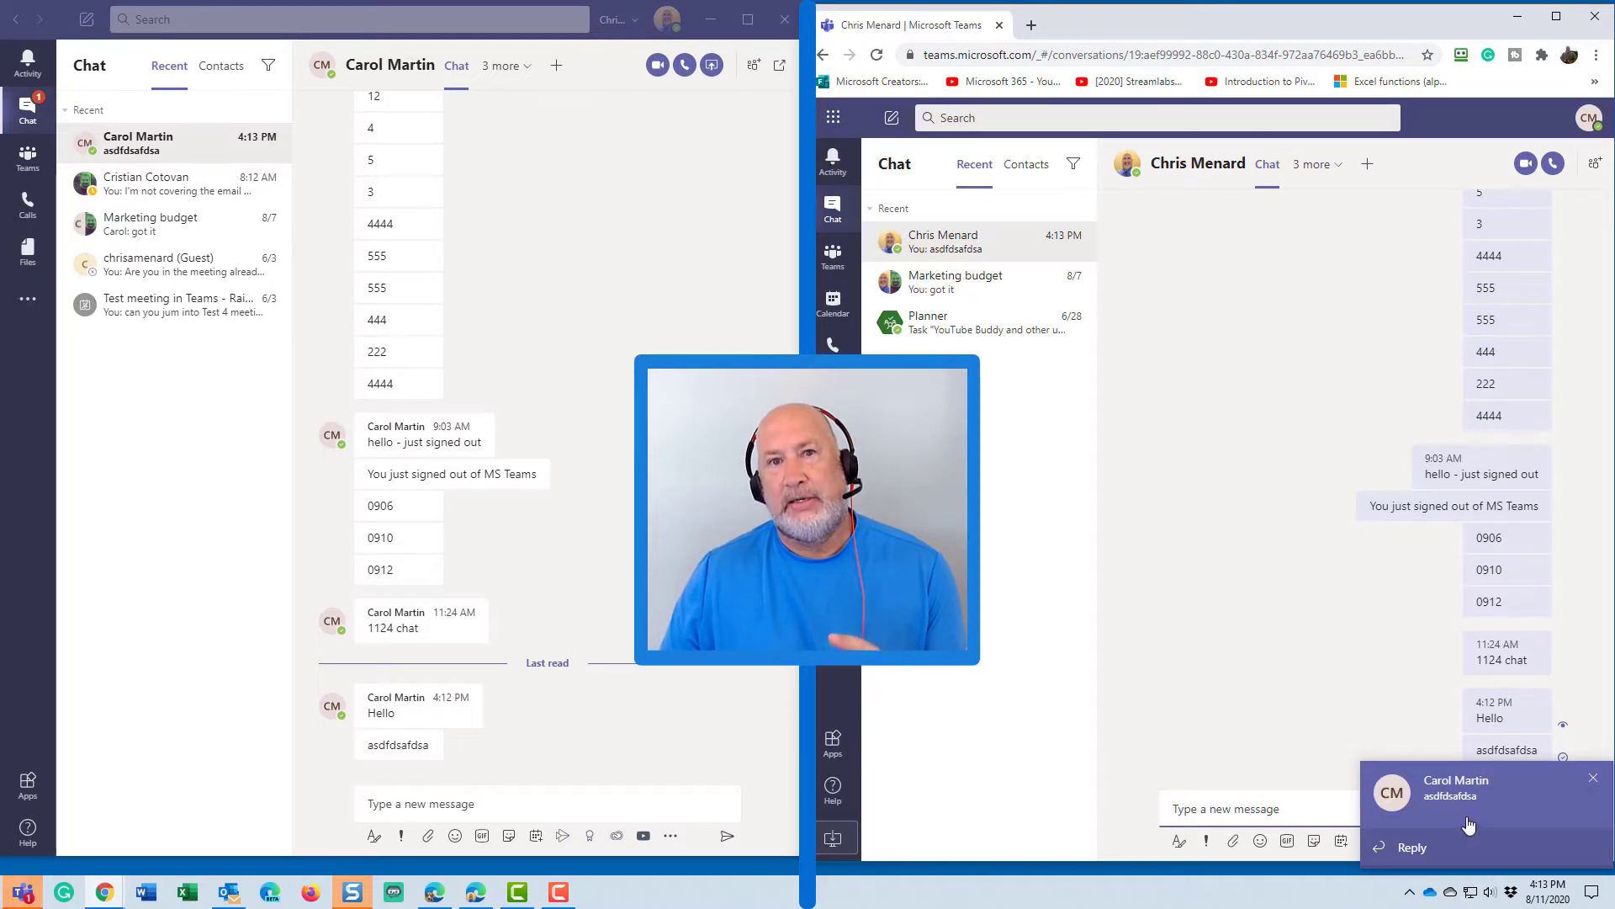
Step: Set Chat messages to Off under Settings > Notifications and close Settings
{"action": "left_click", "coordinate": [669, 20]}
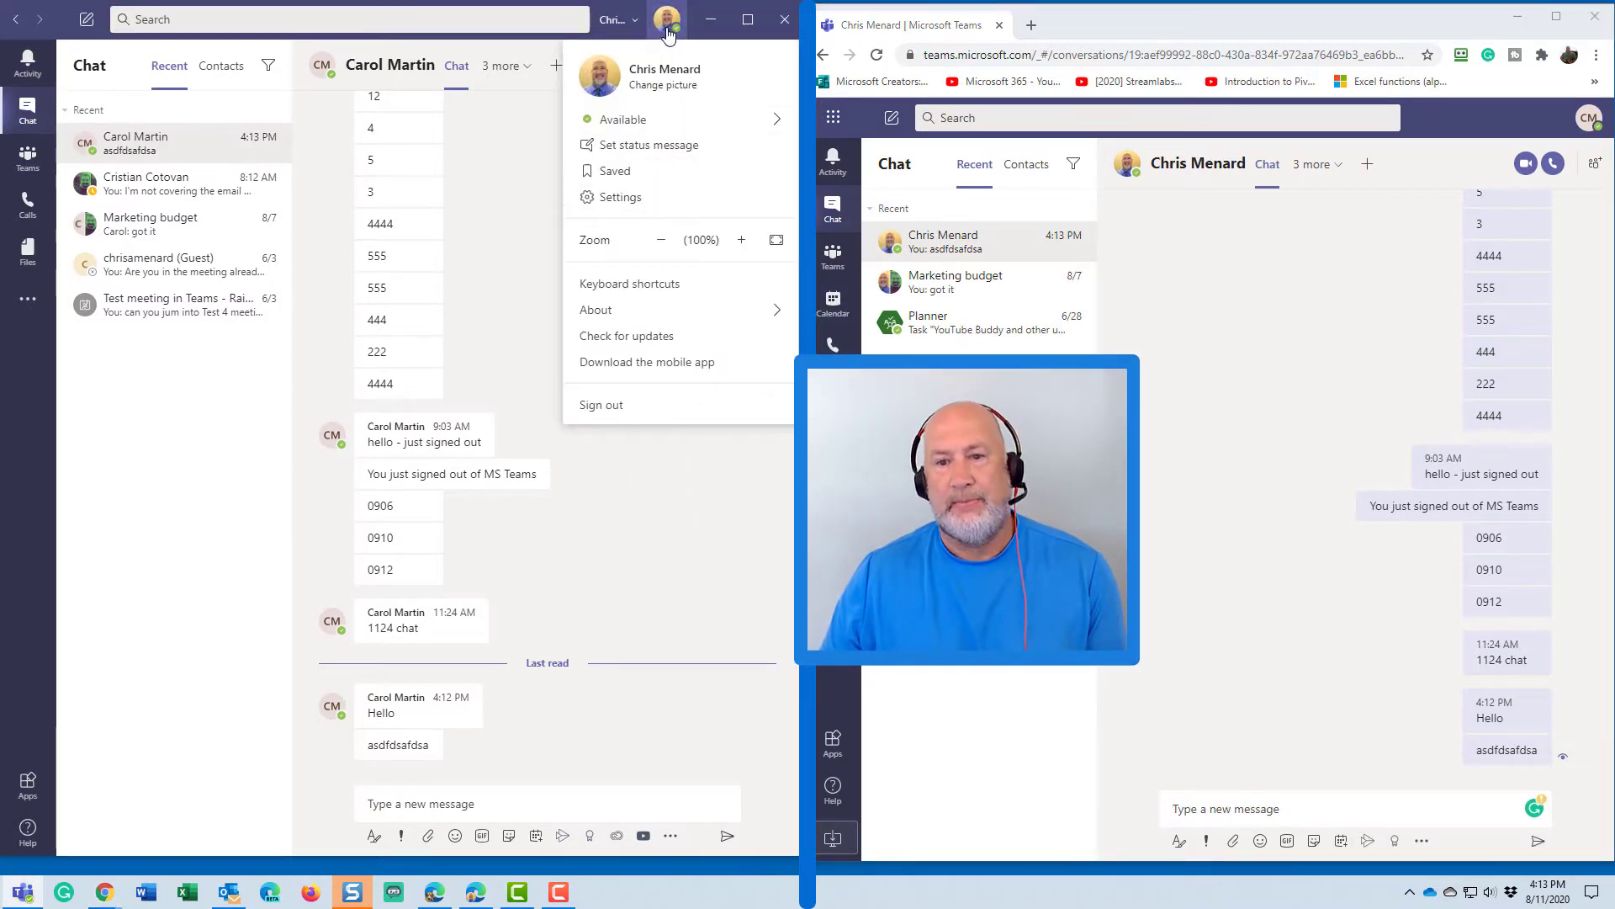
{"action": "left_click", "coordinate": [634, 199]}
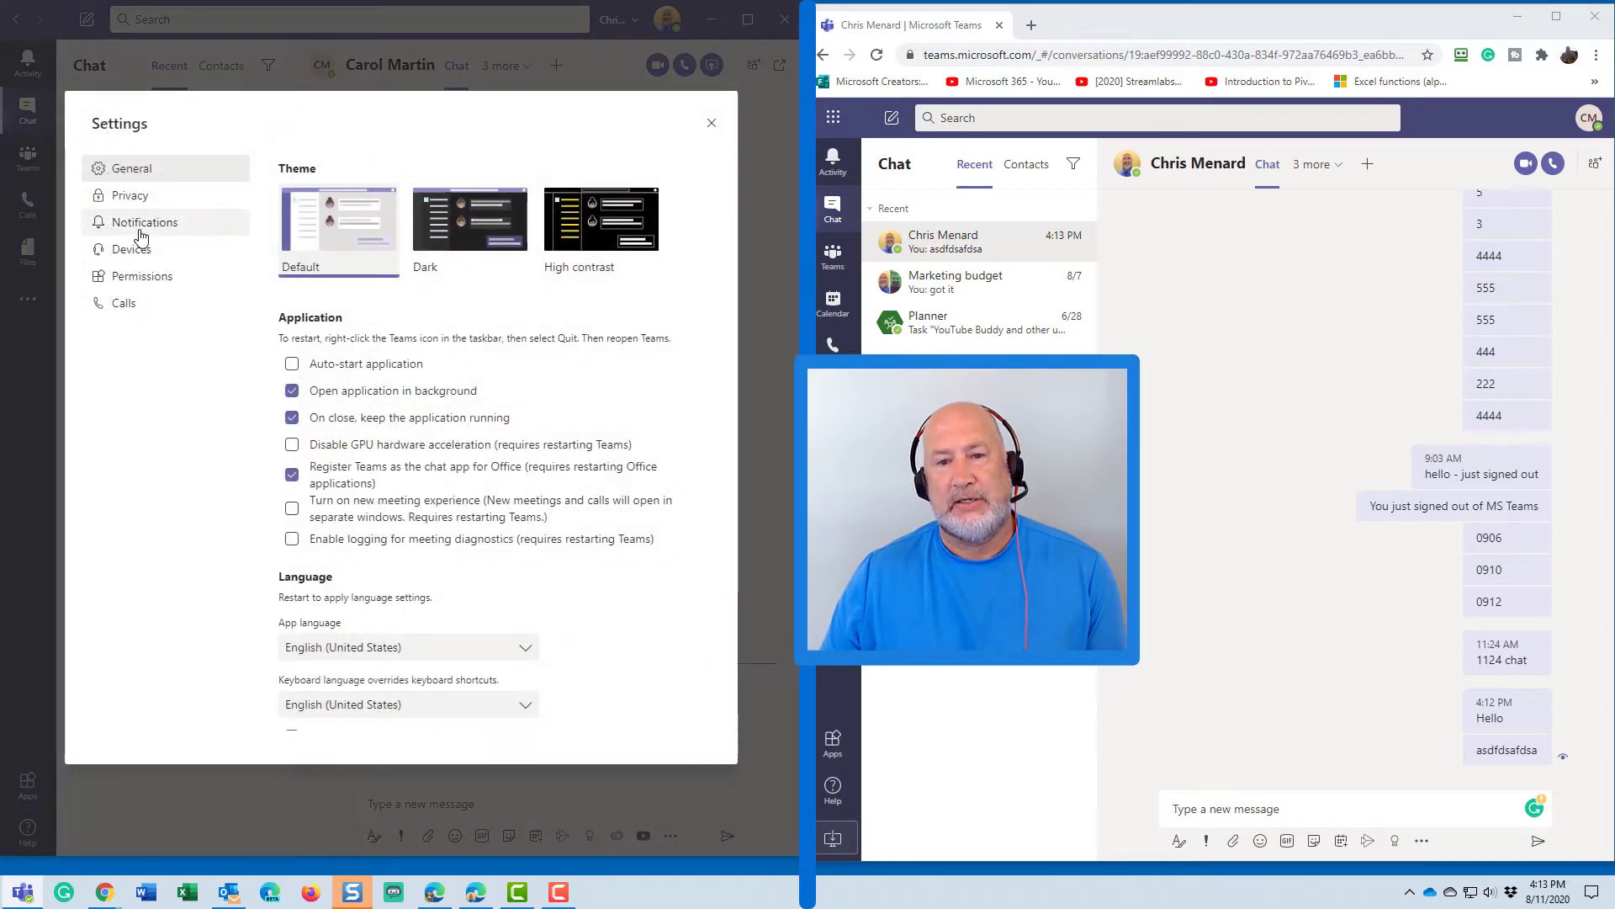
{"action": "left_click", "coordinate": [138, 223]}
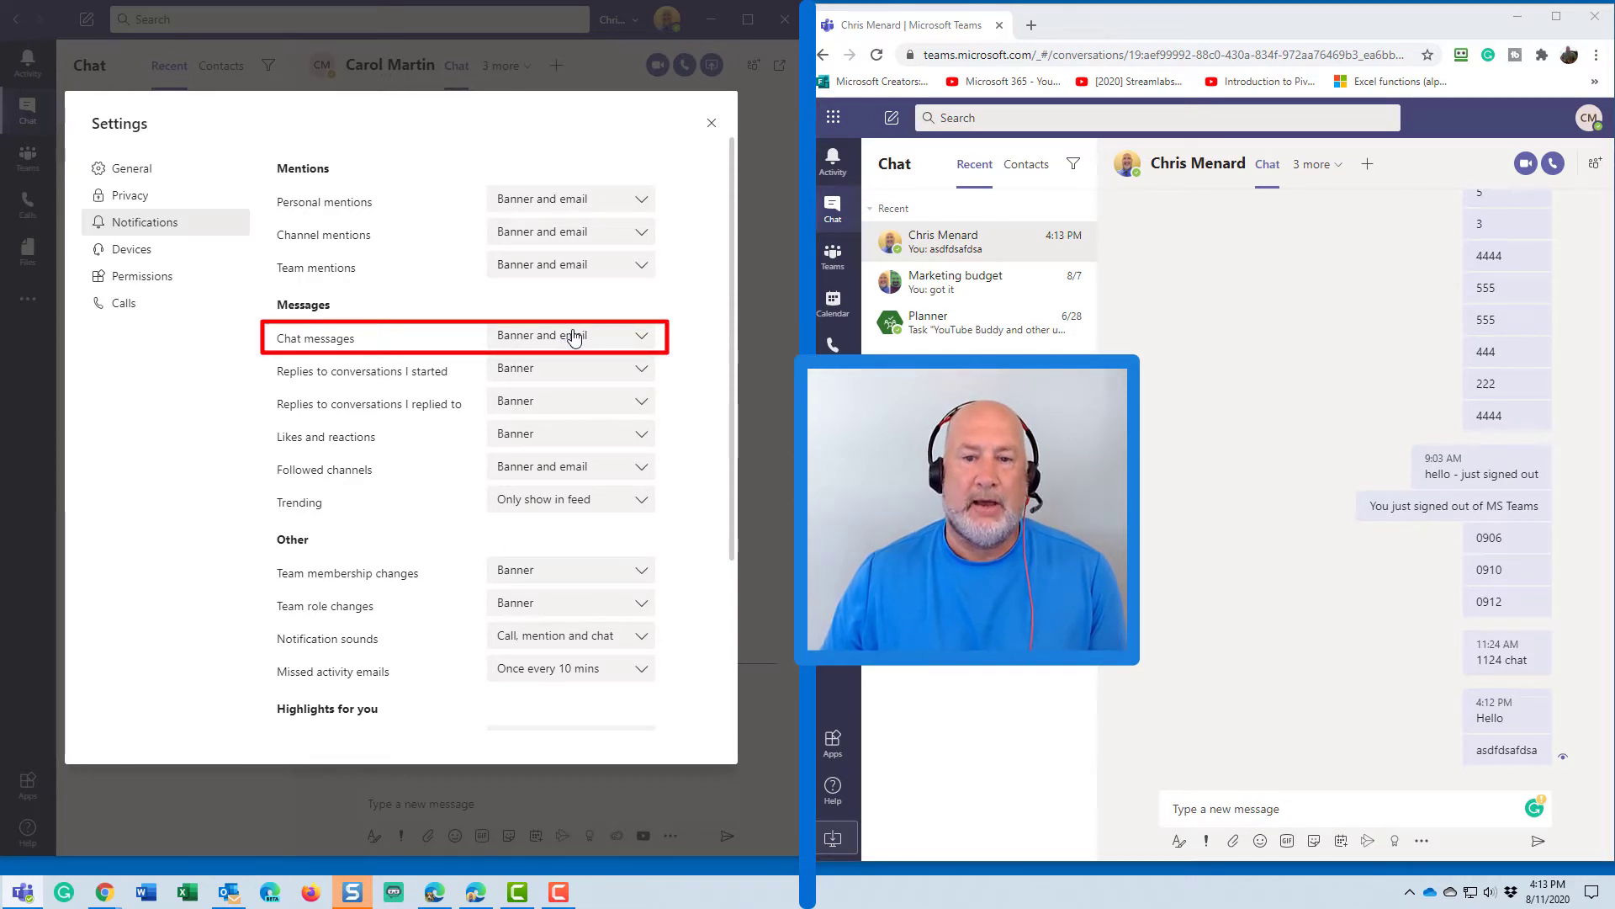
{"action": "left_click", "coordinate": [635, 347]}
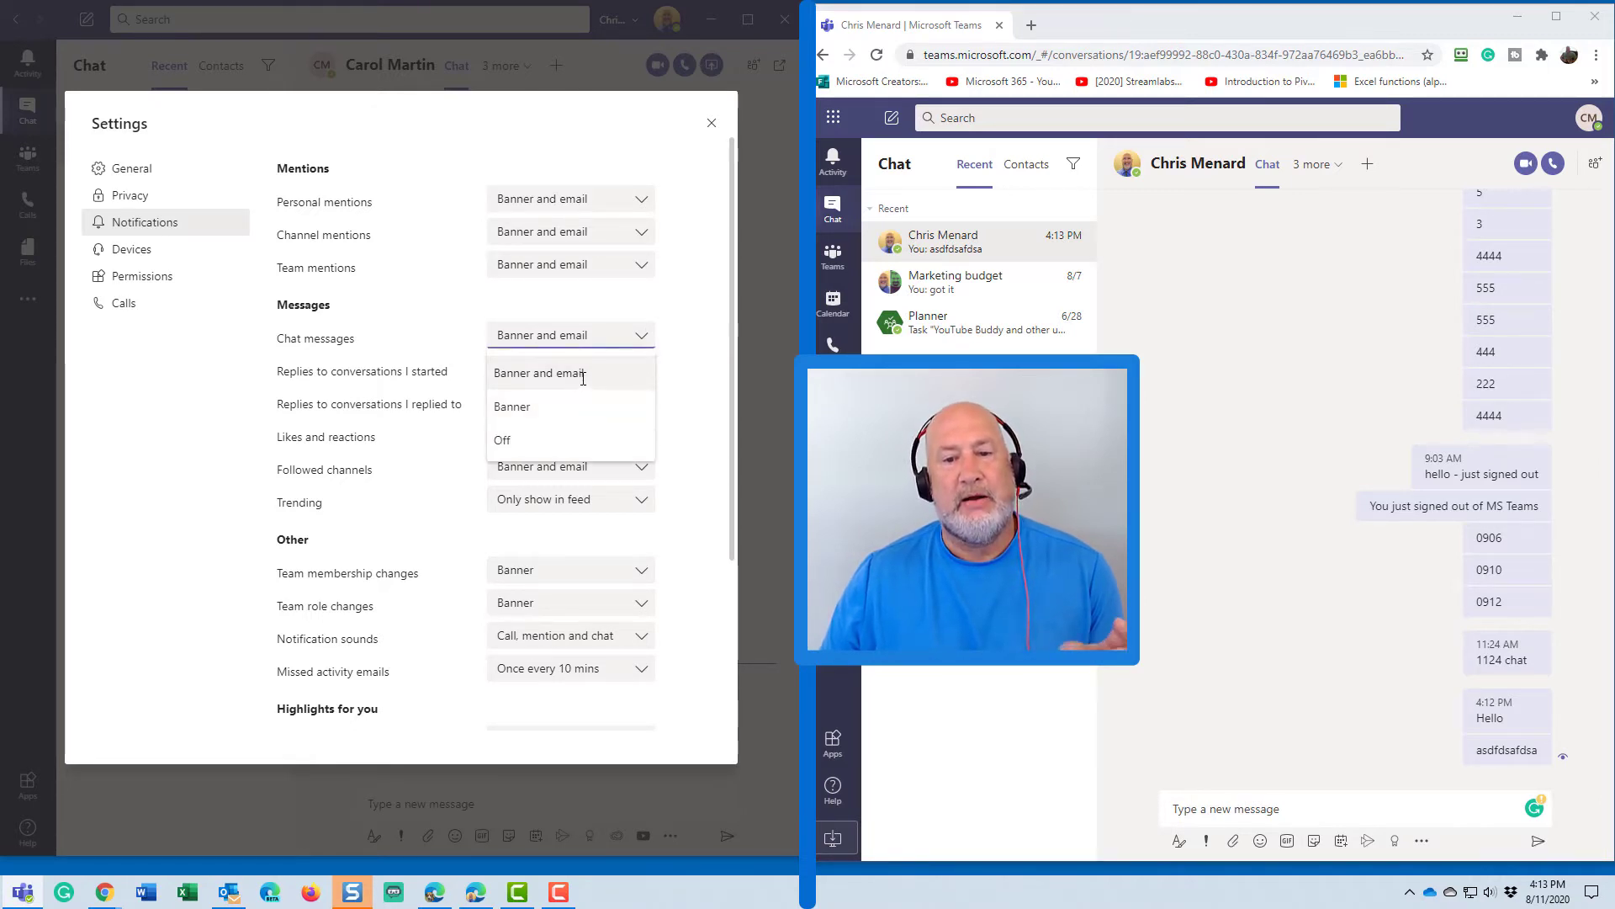
{"action": "left_click", "coordinate": [515, 442]}
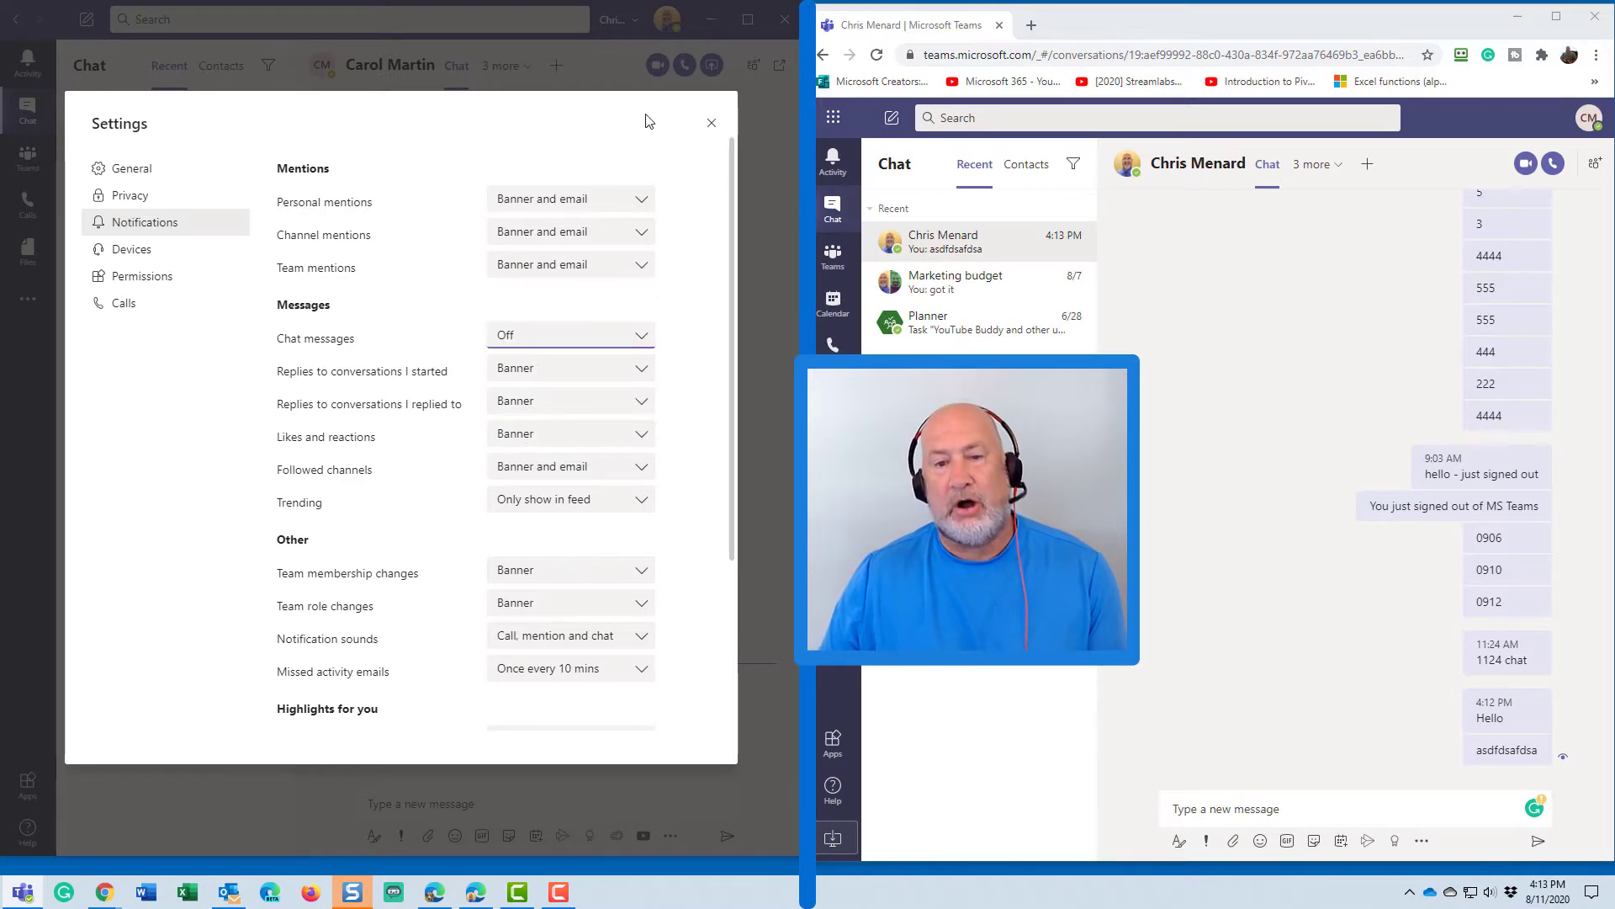
{"action": "left_click", "coordinate": [711, 123]}
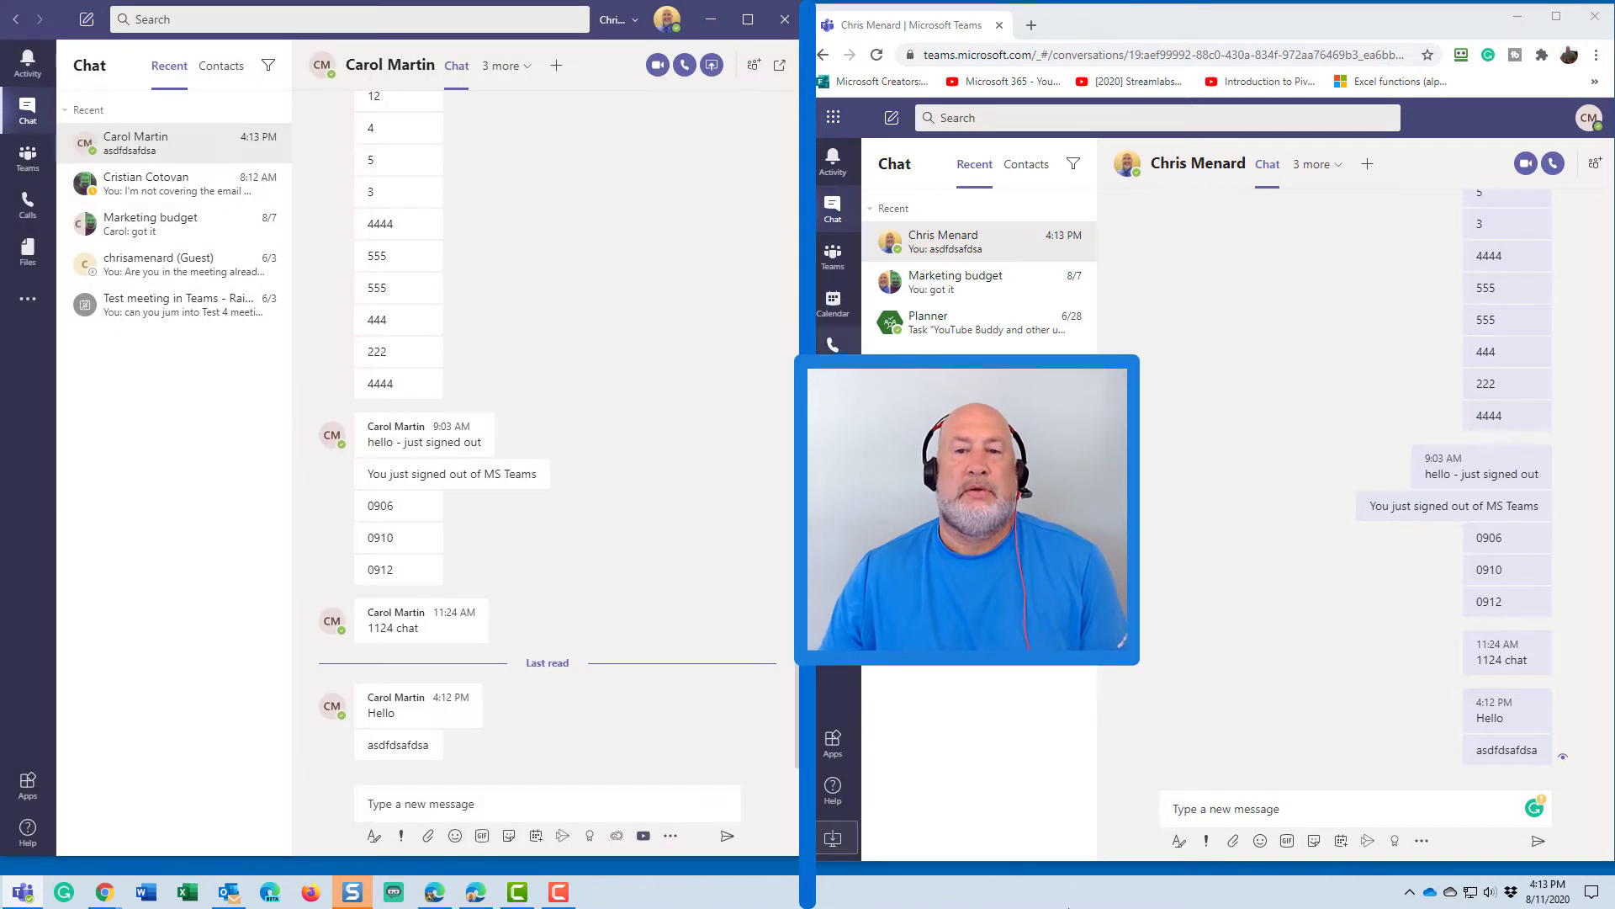
{"action": "left_click", "coordinate": [1252, 805]}
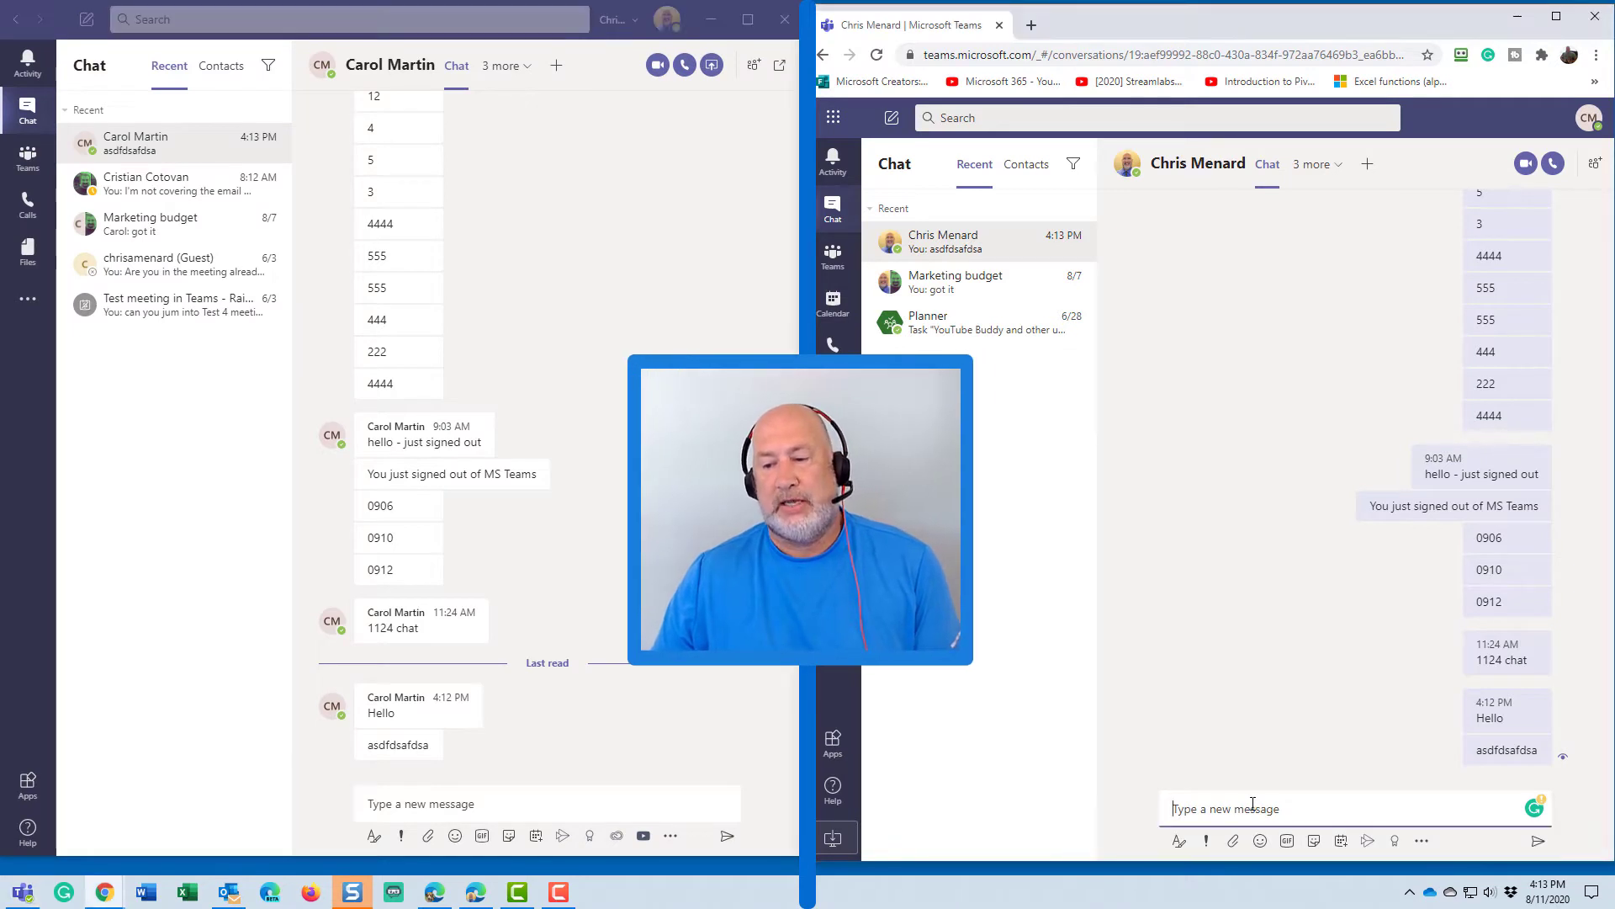
Step: Send two test messages from the browser and switch the desktop app to Teams
{"action": "type", "text": "askldjflkdsjsweerewf"}
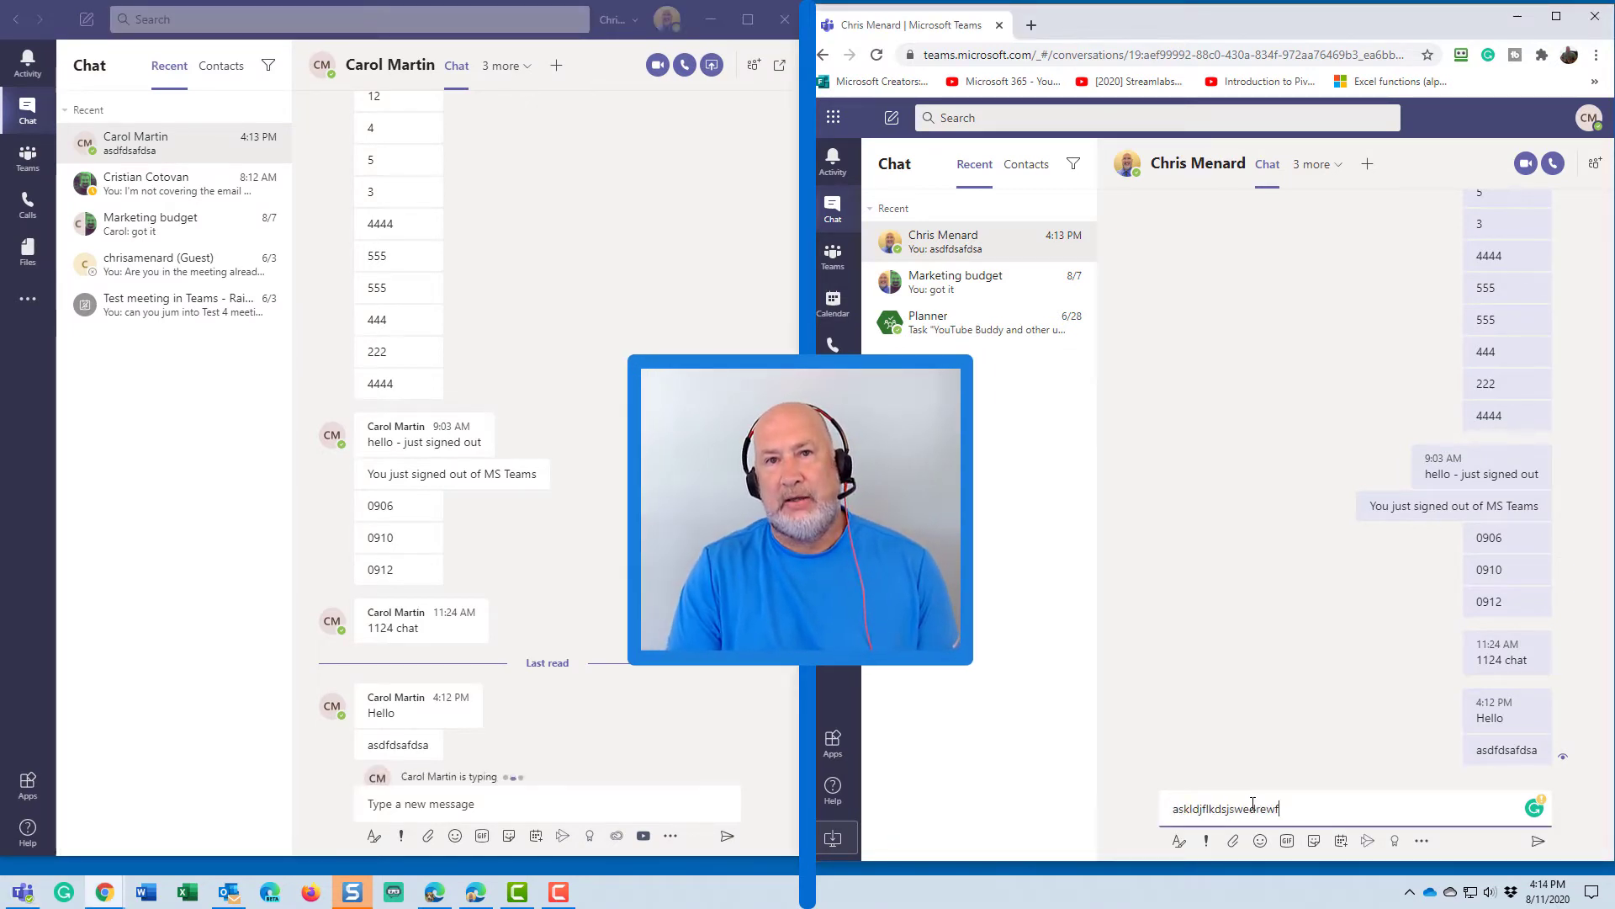
{"action": "type", "text": "askdjfkldsj"}
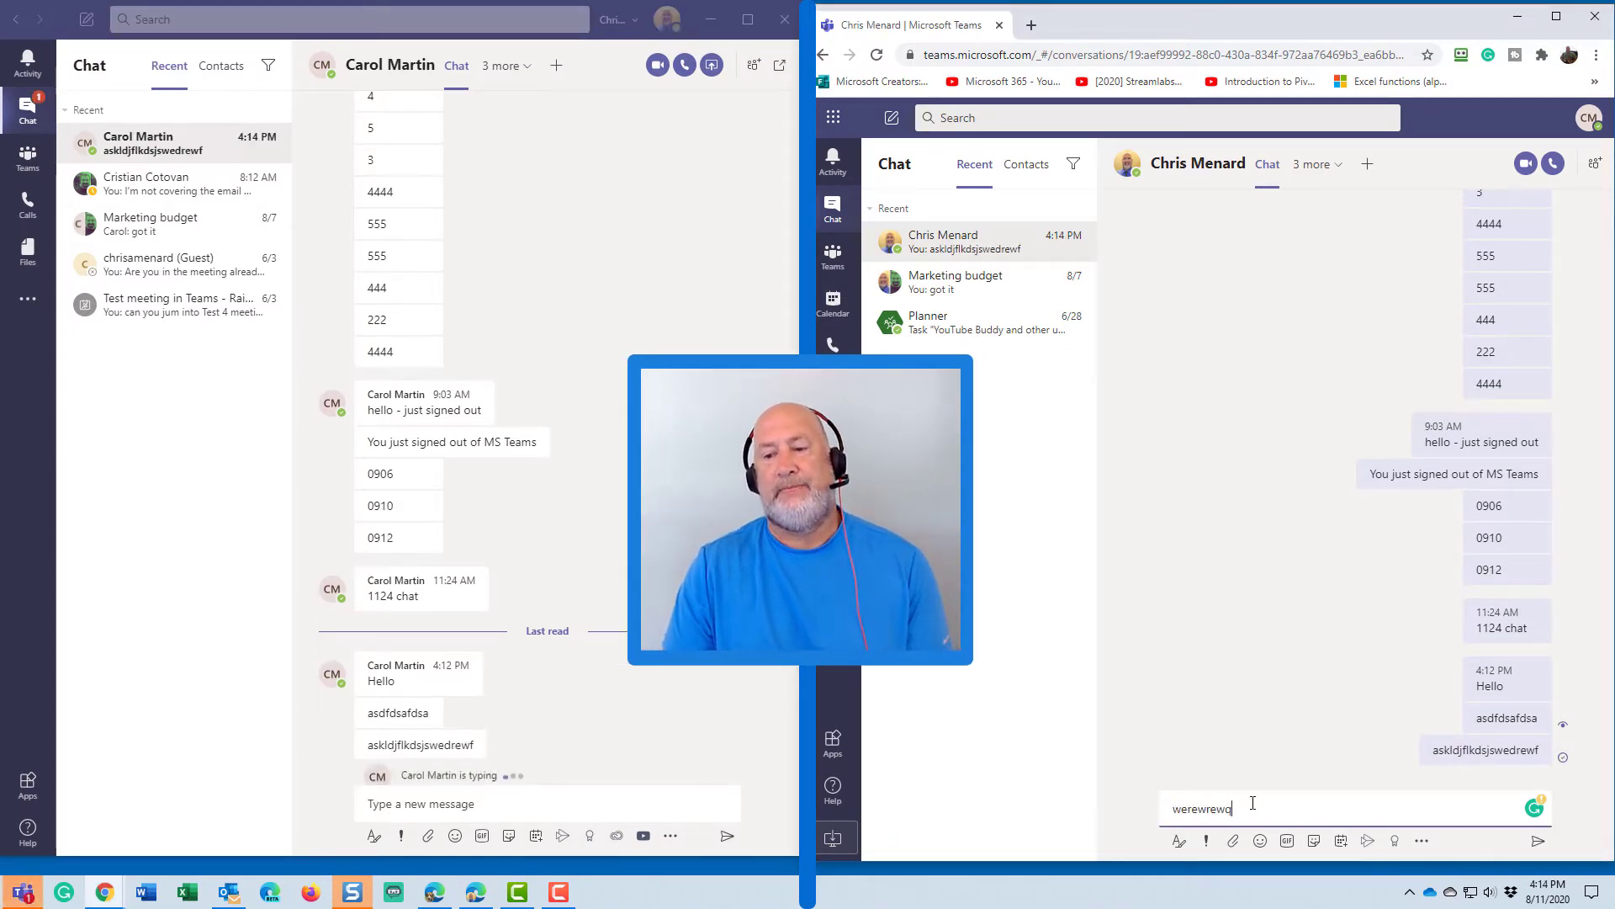
{"action": "key", "text": "Return"}
{"action": "type", "text": "qwerewqewqreqw"}
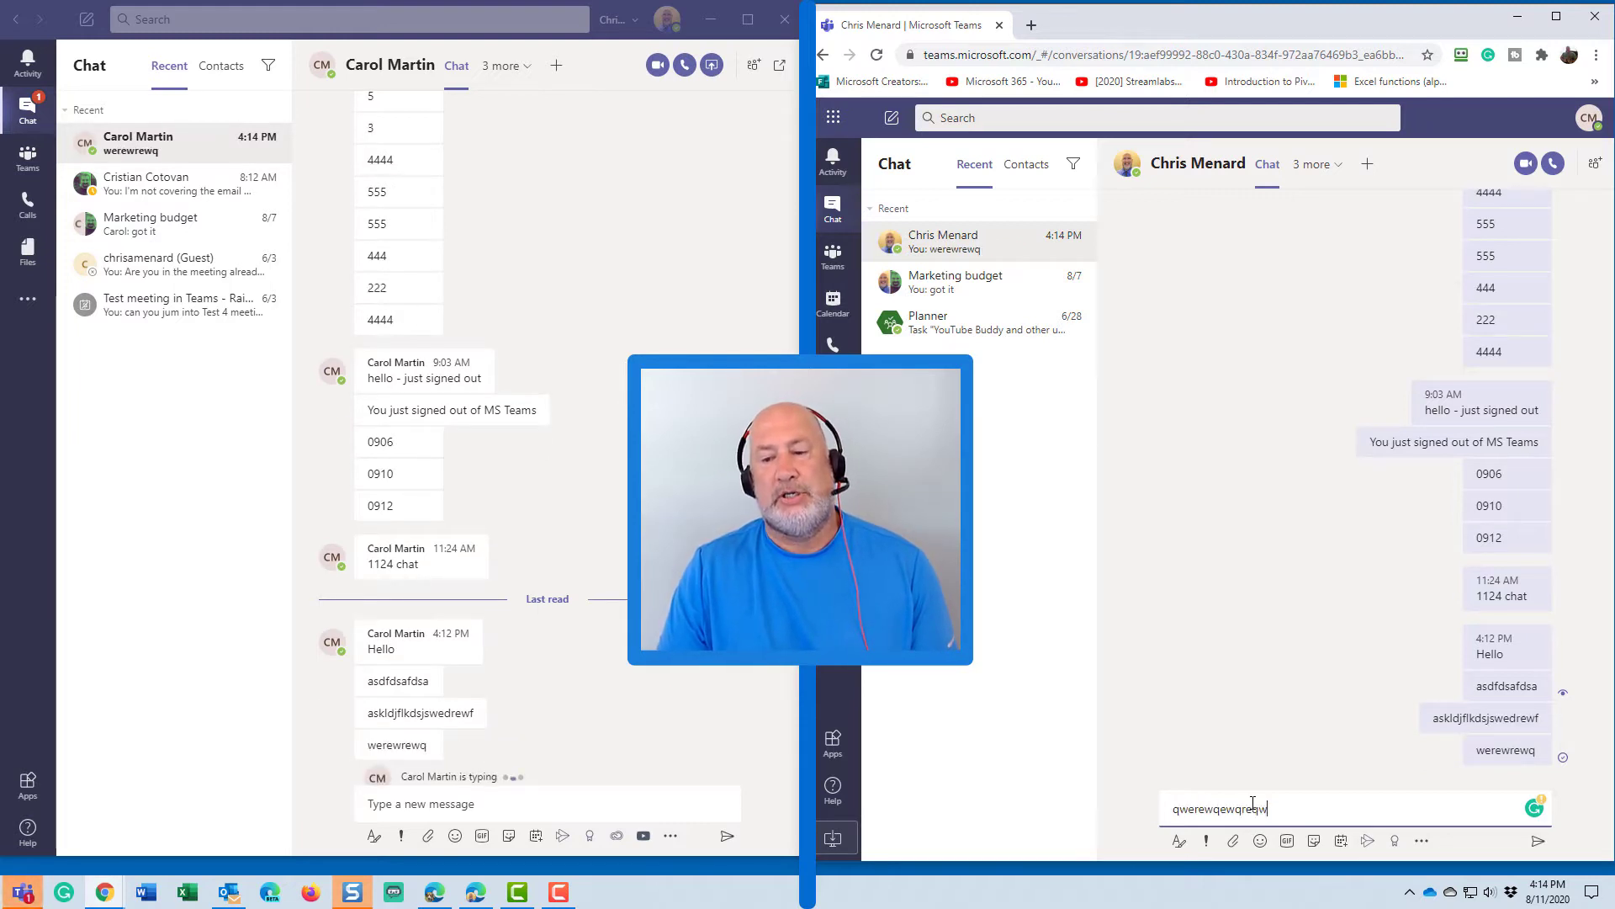
{"action": "key", "text": "Return"}
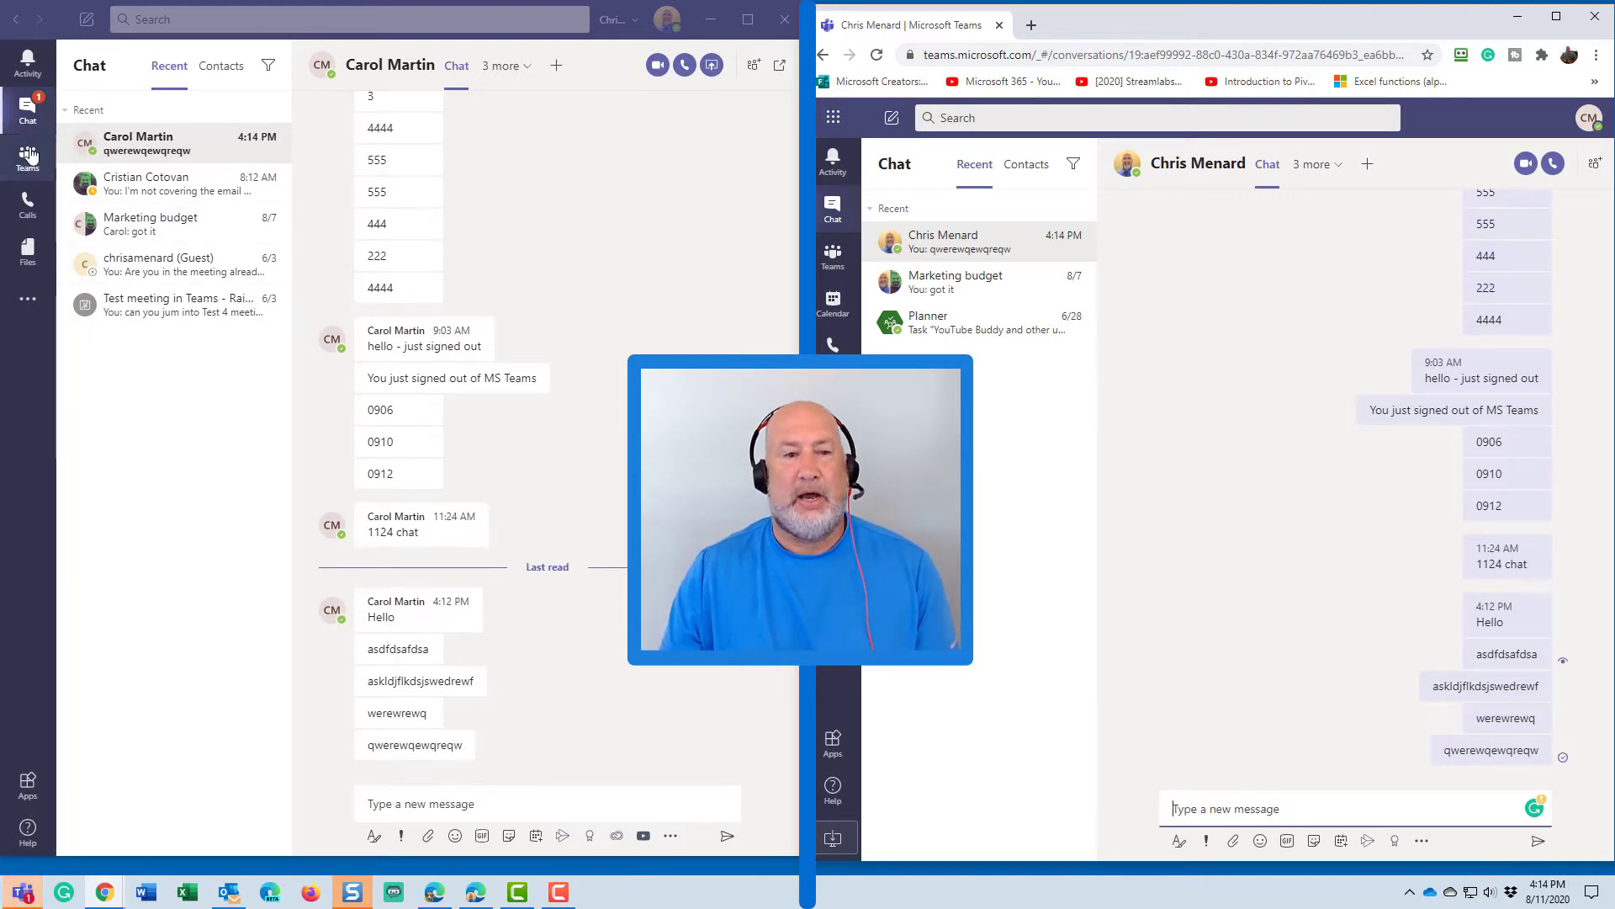
{"action": "left_click", "coordinate": [28, 158]}
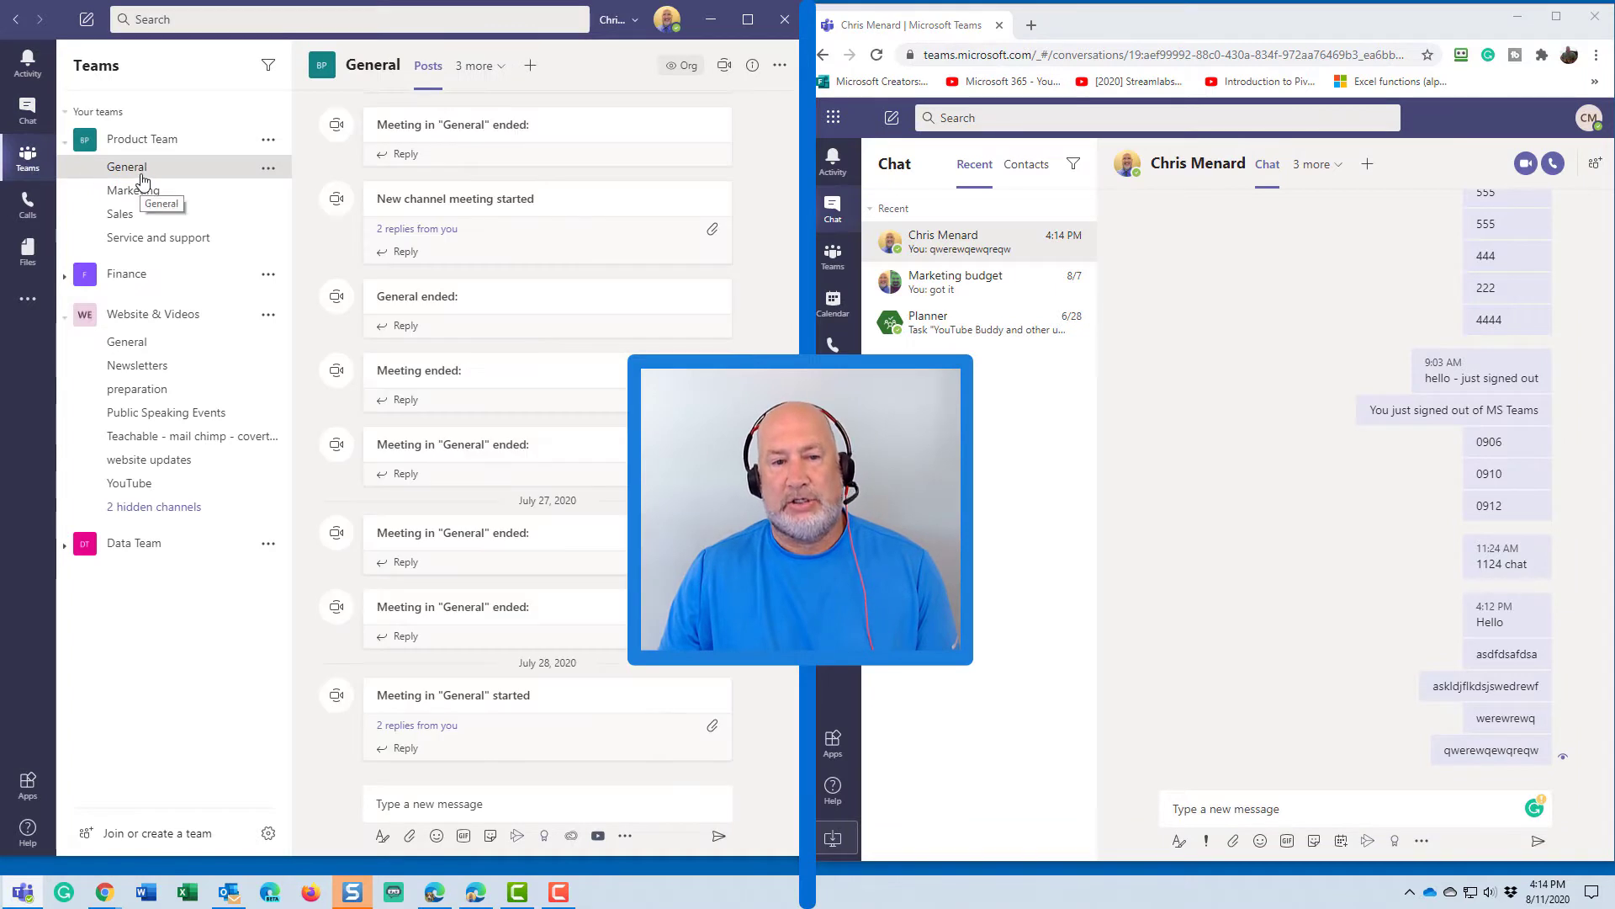
Step: Send more browser test messages, the last one being 'qrew'
{"action": "left_click", "coordinate": [1260, 809]}
{"action": "type", "text": "qwerew"}
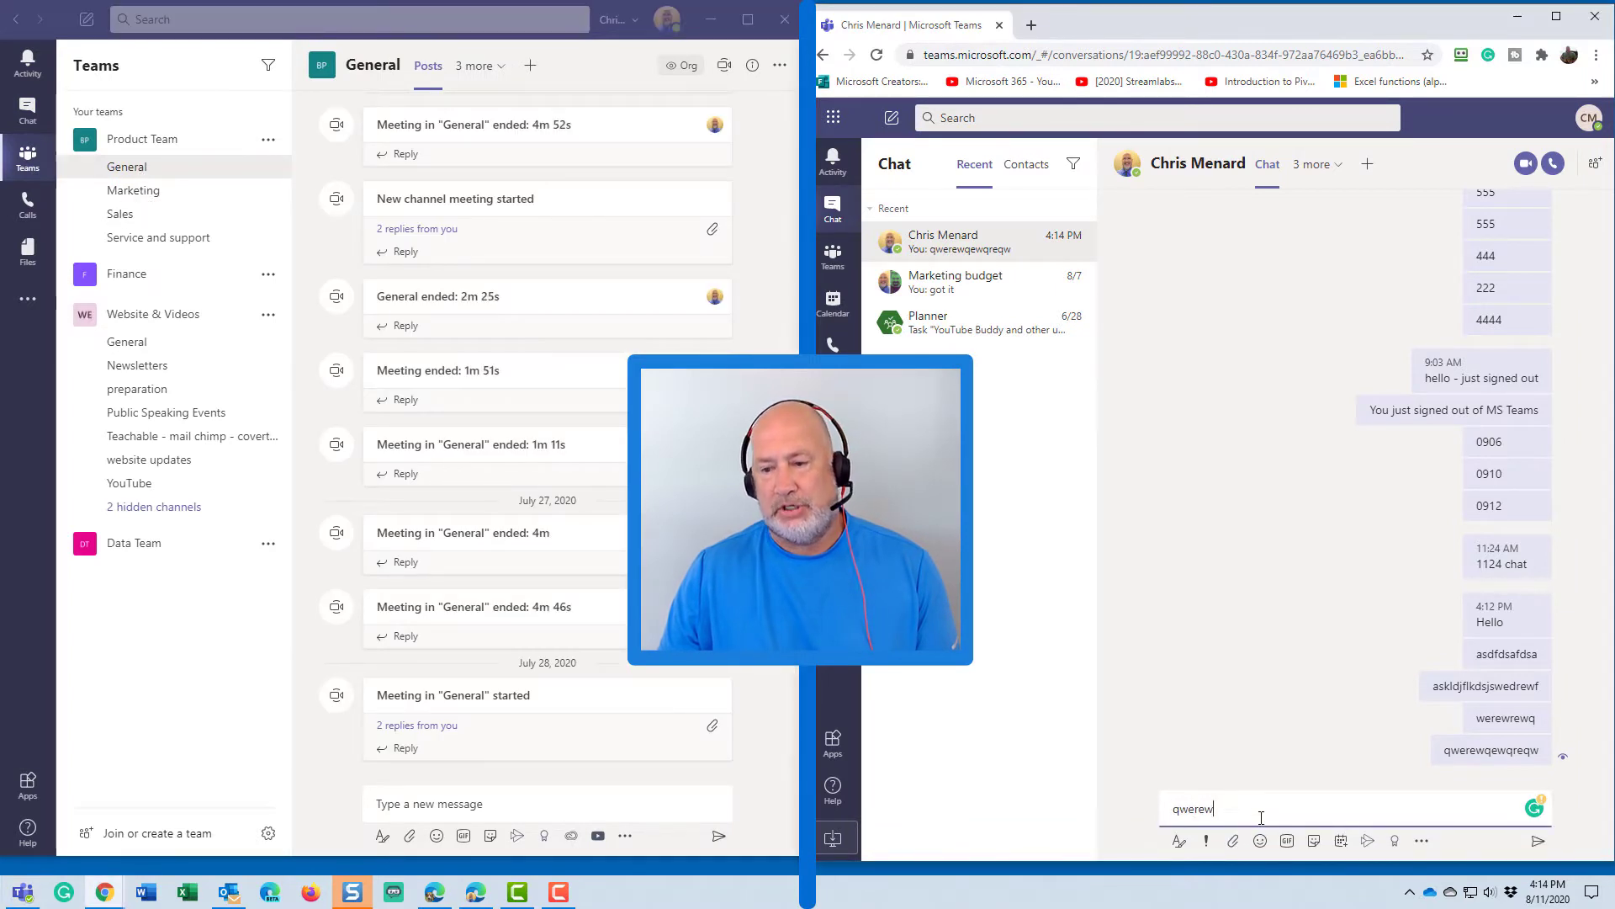
{"action": "type", "text": "ewqr"}
{"action": "key", "text": "Return"}
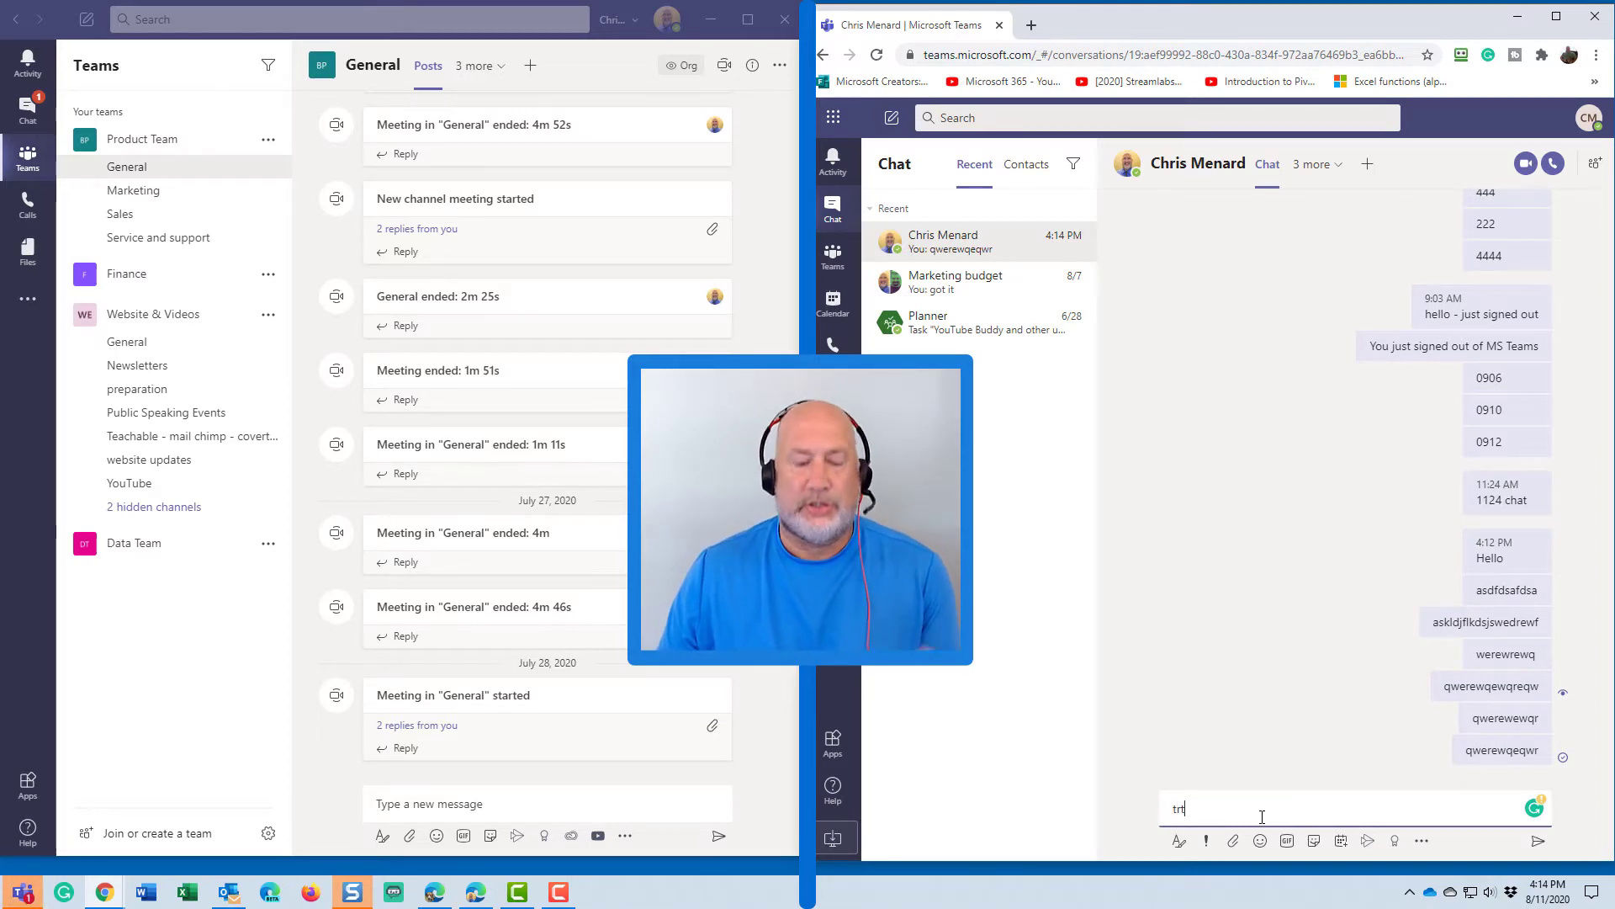
{"action": "type", "text": "ewqrerew"}
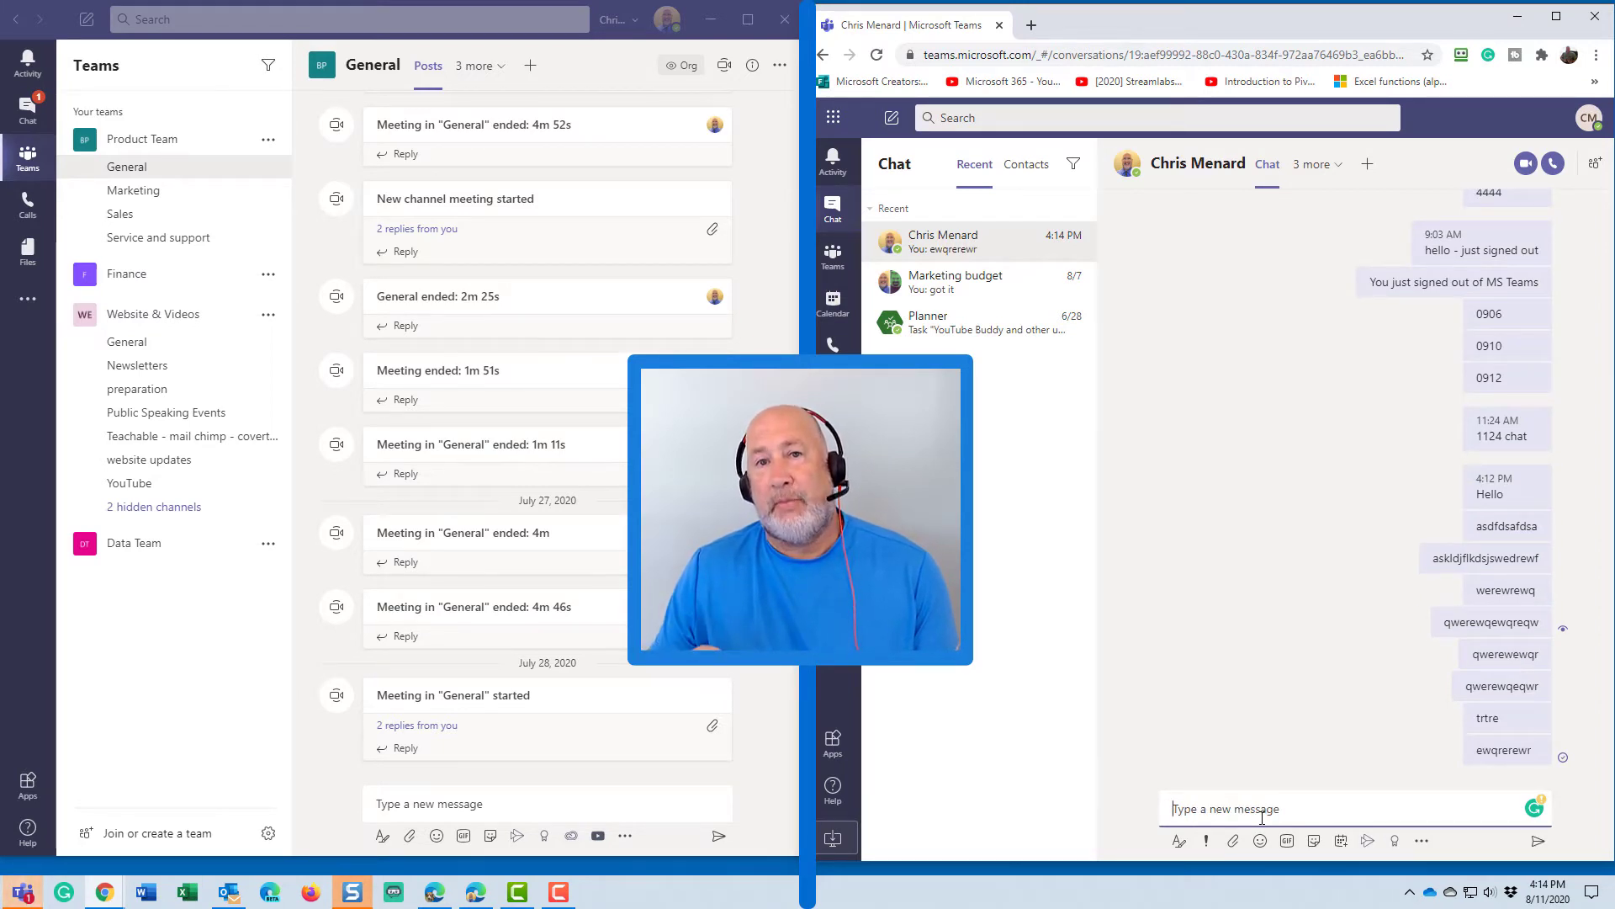
{"action": "type", "text": "weqr"}
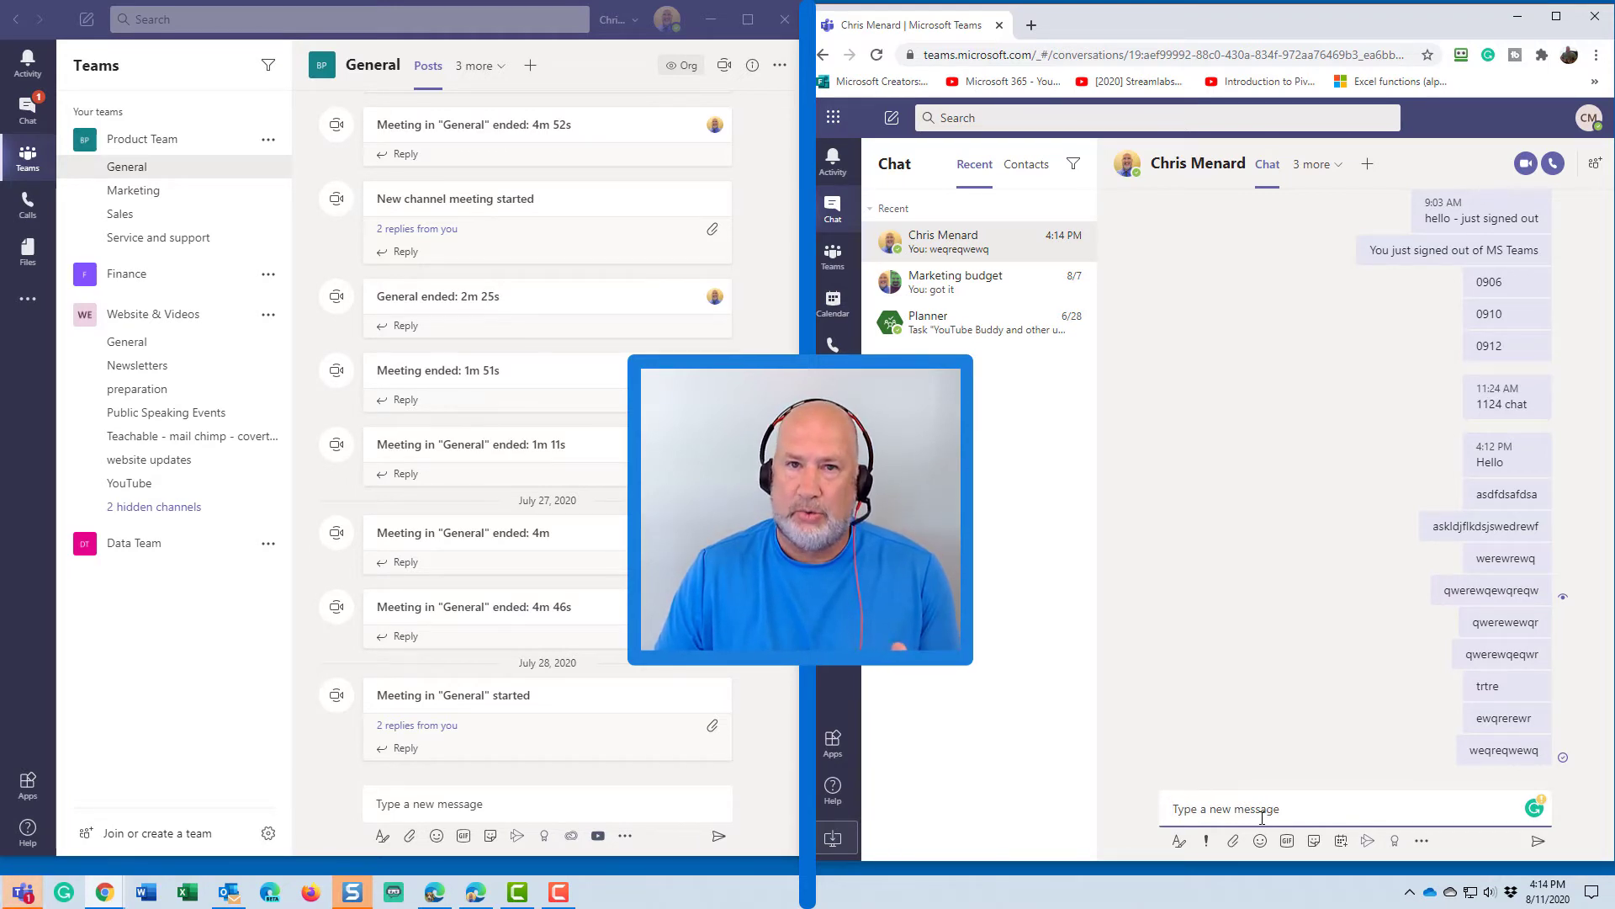
{"action": "type", "text": "qrew"}
{"action": "key", "text": "Return"}
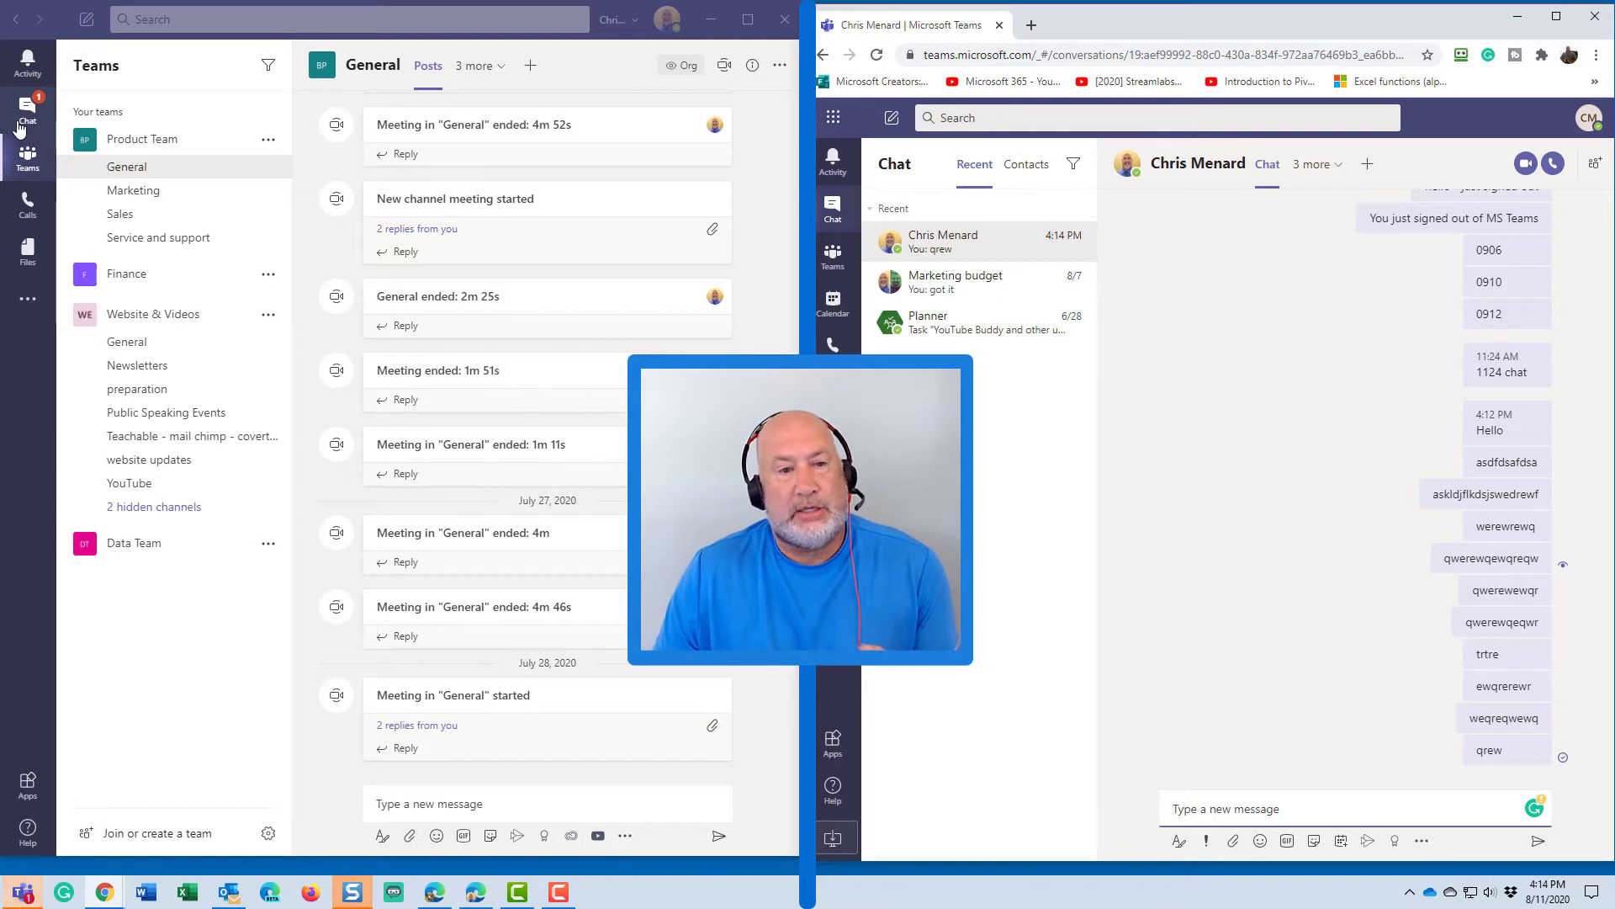
Step: Reopen the contact's chat and set chat message notifications to Banner and email
{"action": "left_click", "coordinate": [50, 124]}
{"action": "left_click", "coordinate": [48, 122]}
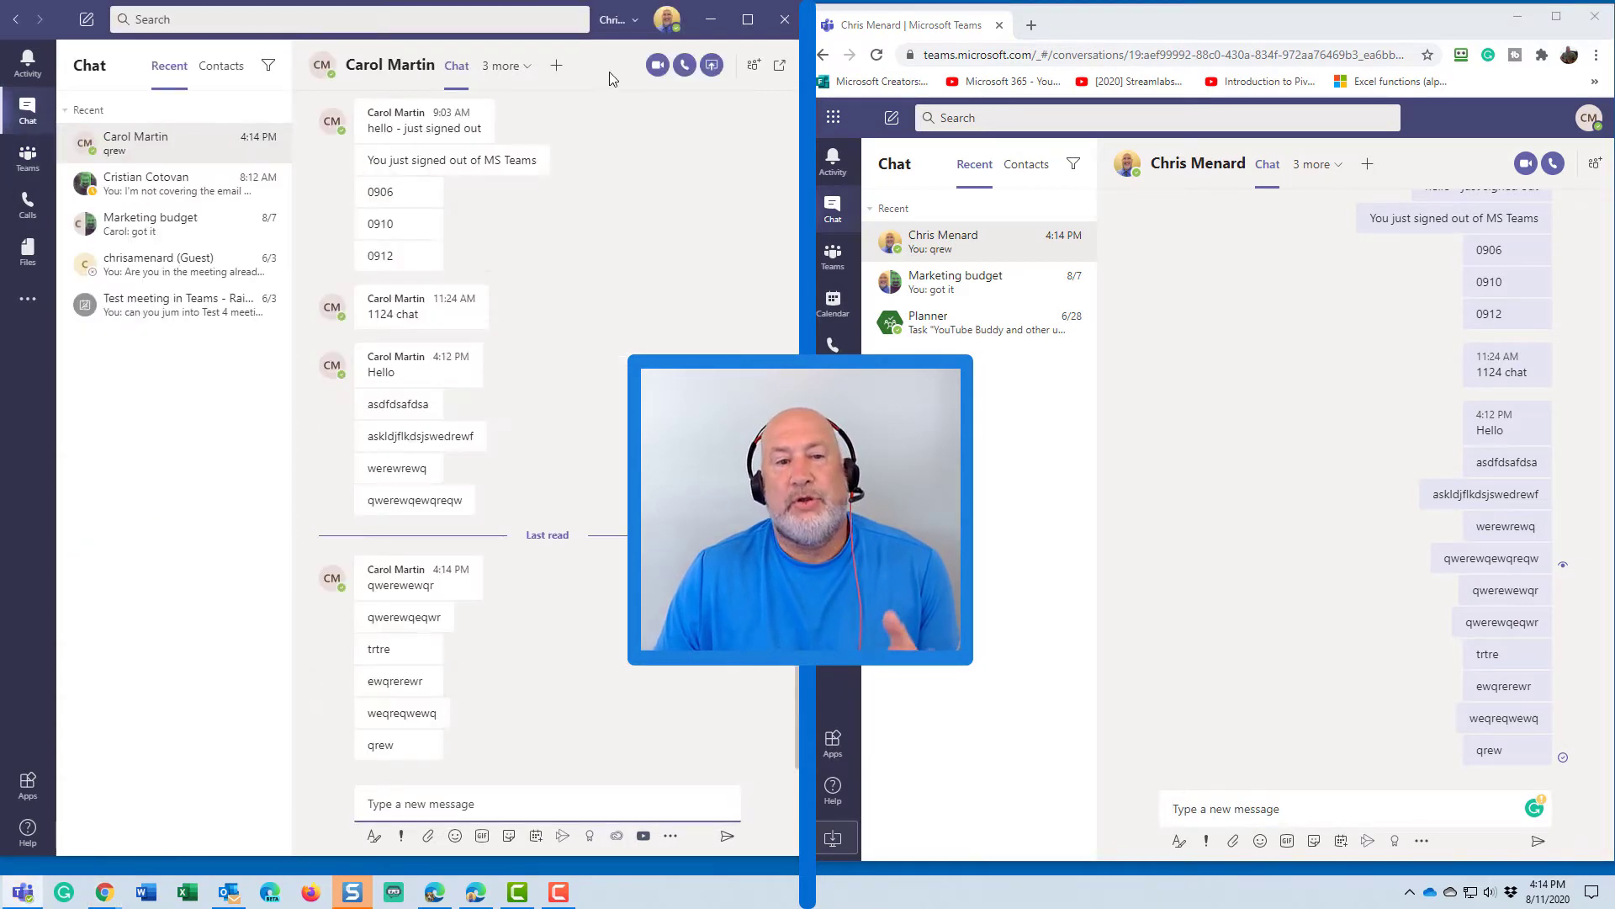
{"action": "left_click", "coordinate": [669, 21]}
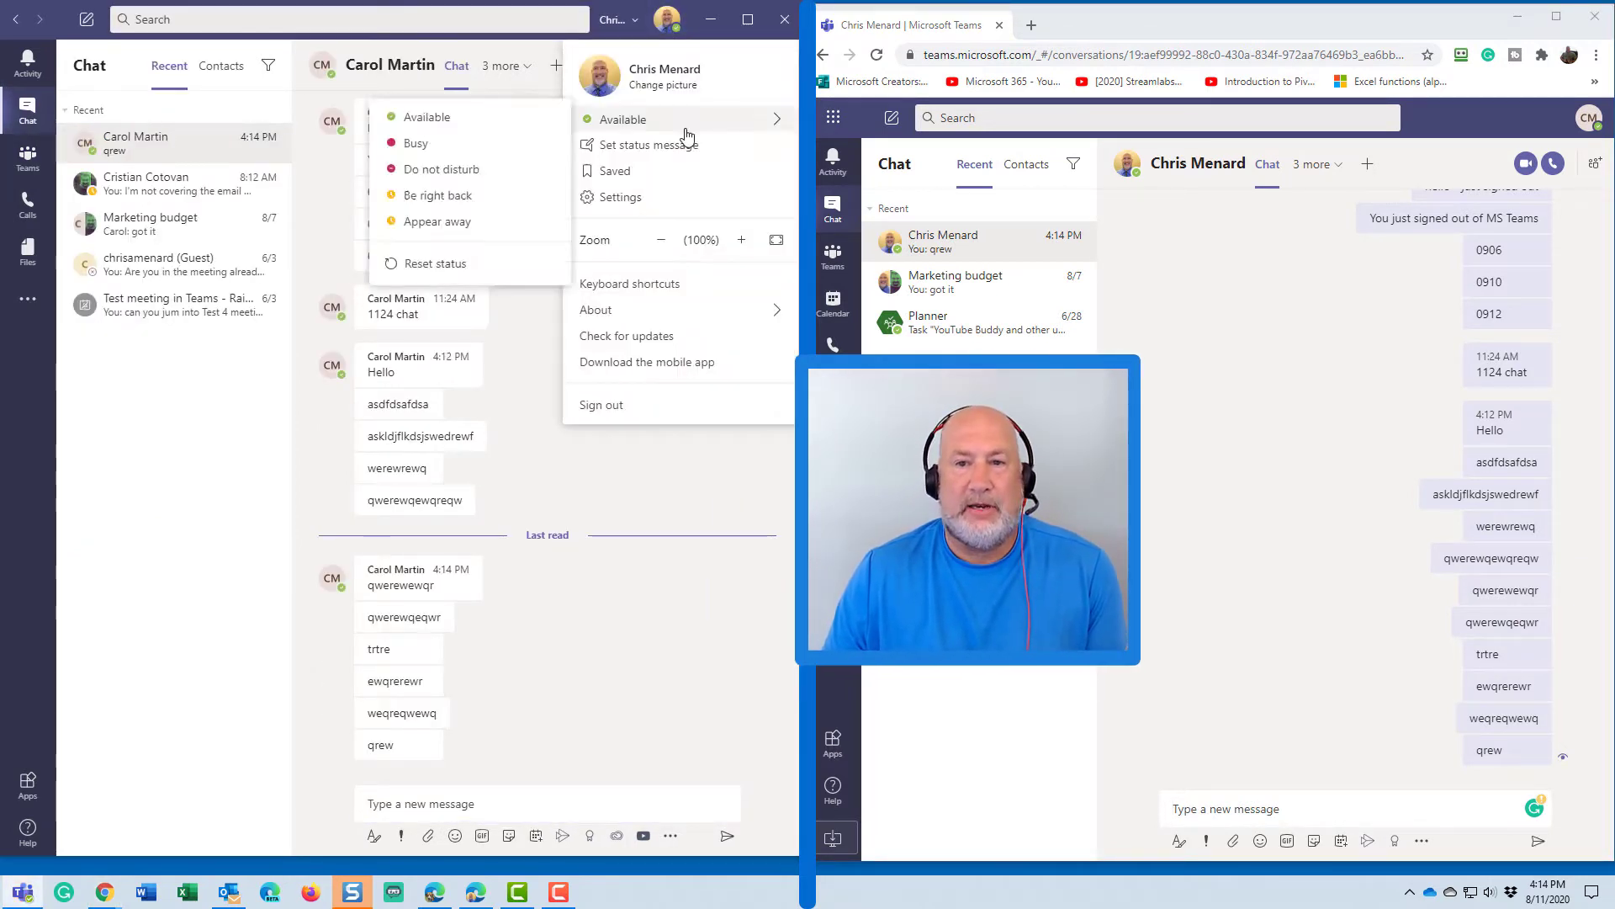
{"action": "left_click", "coordinate": [622, 197]}
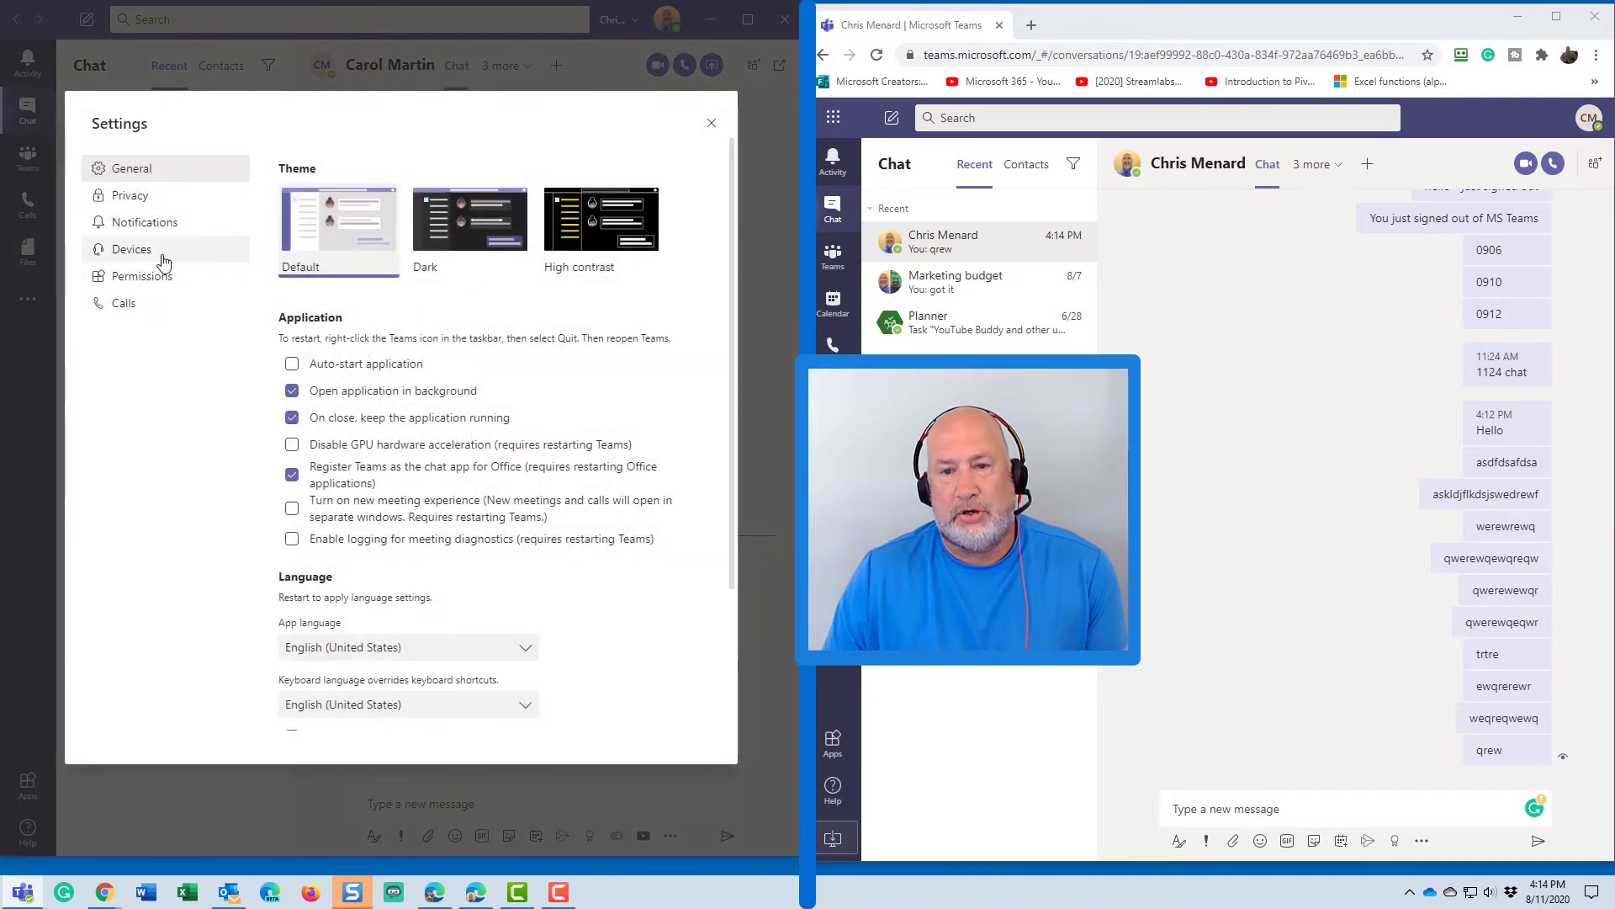
{"action": "left_click", "coordinate": [155, 229]}
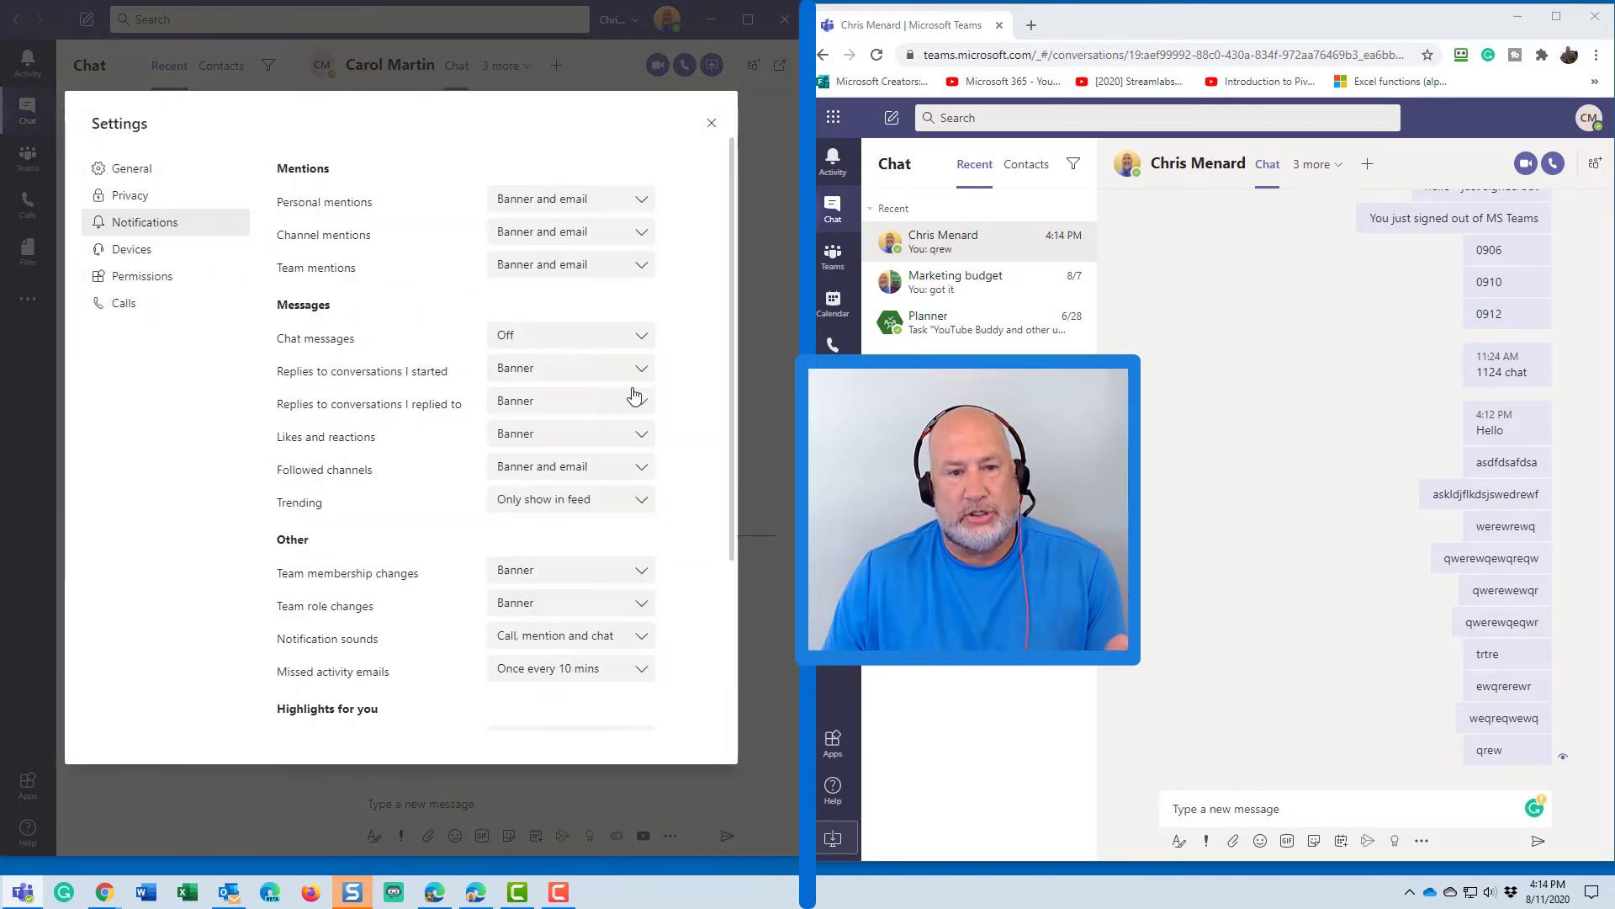
{"action": "left_click", "coordinate": [605, 342]}
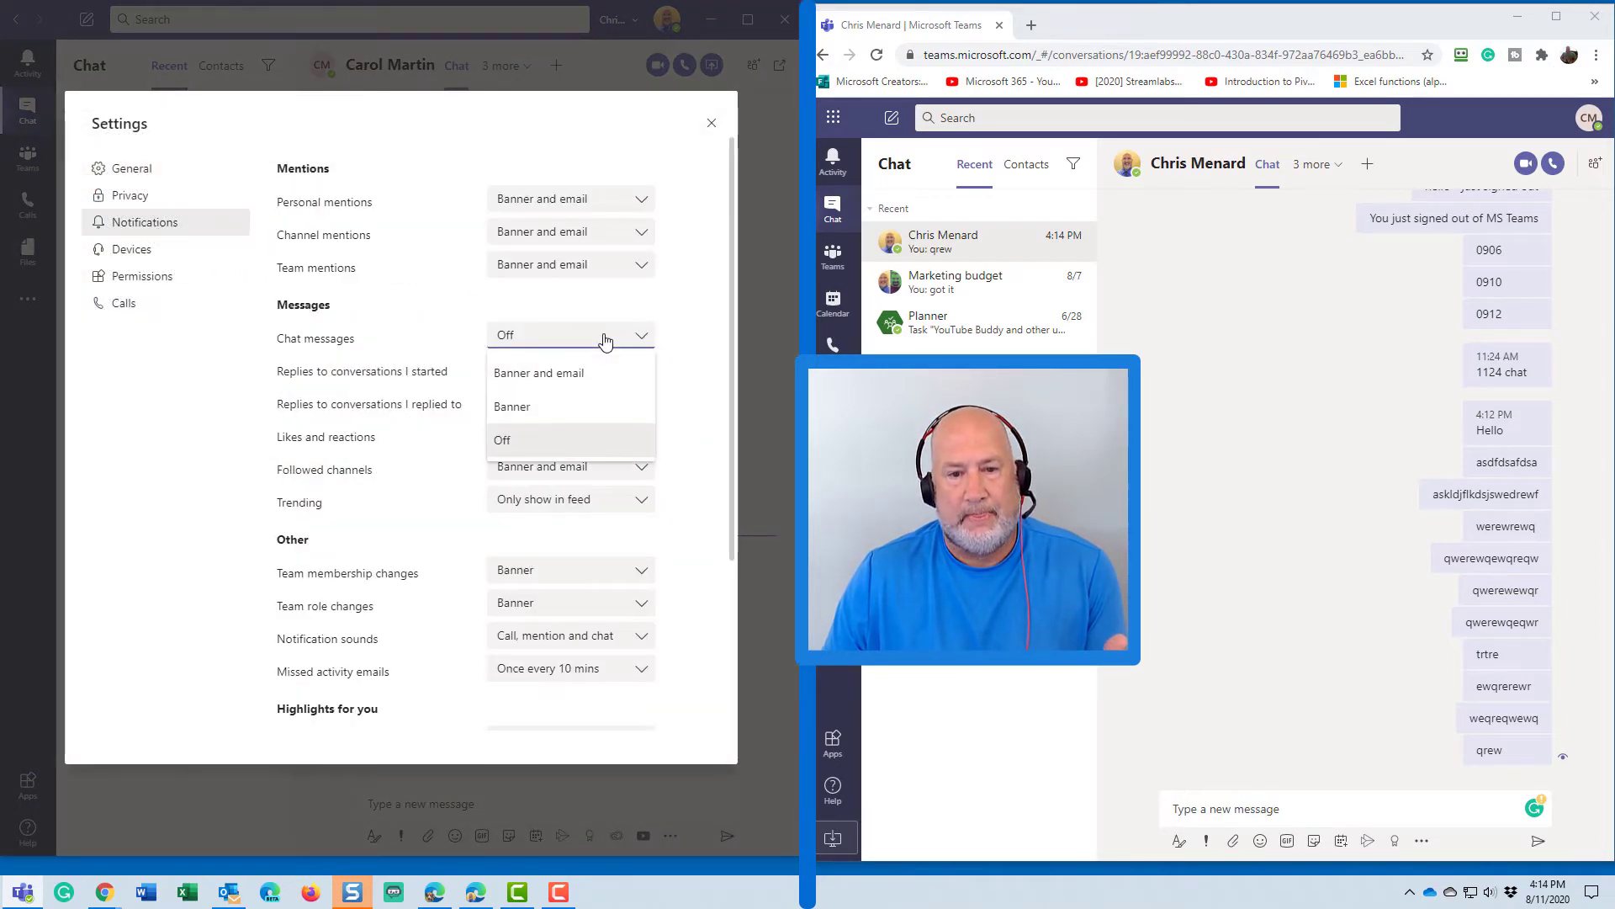
{"action": "left_click", "coordinate": [539, 373]}
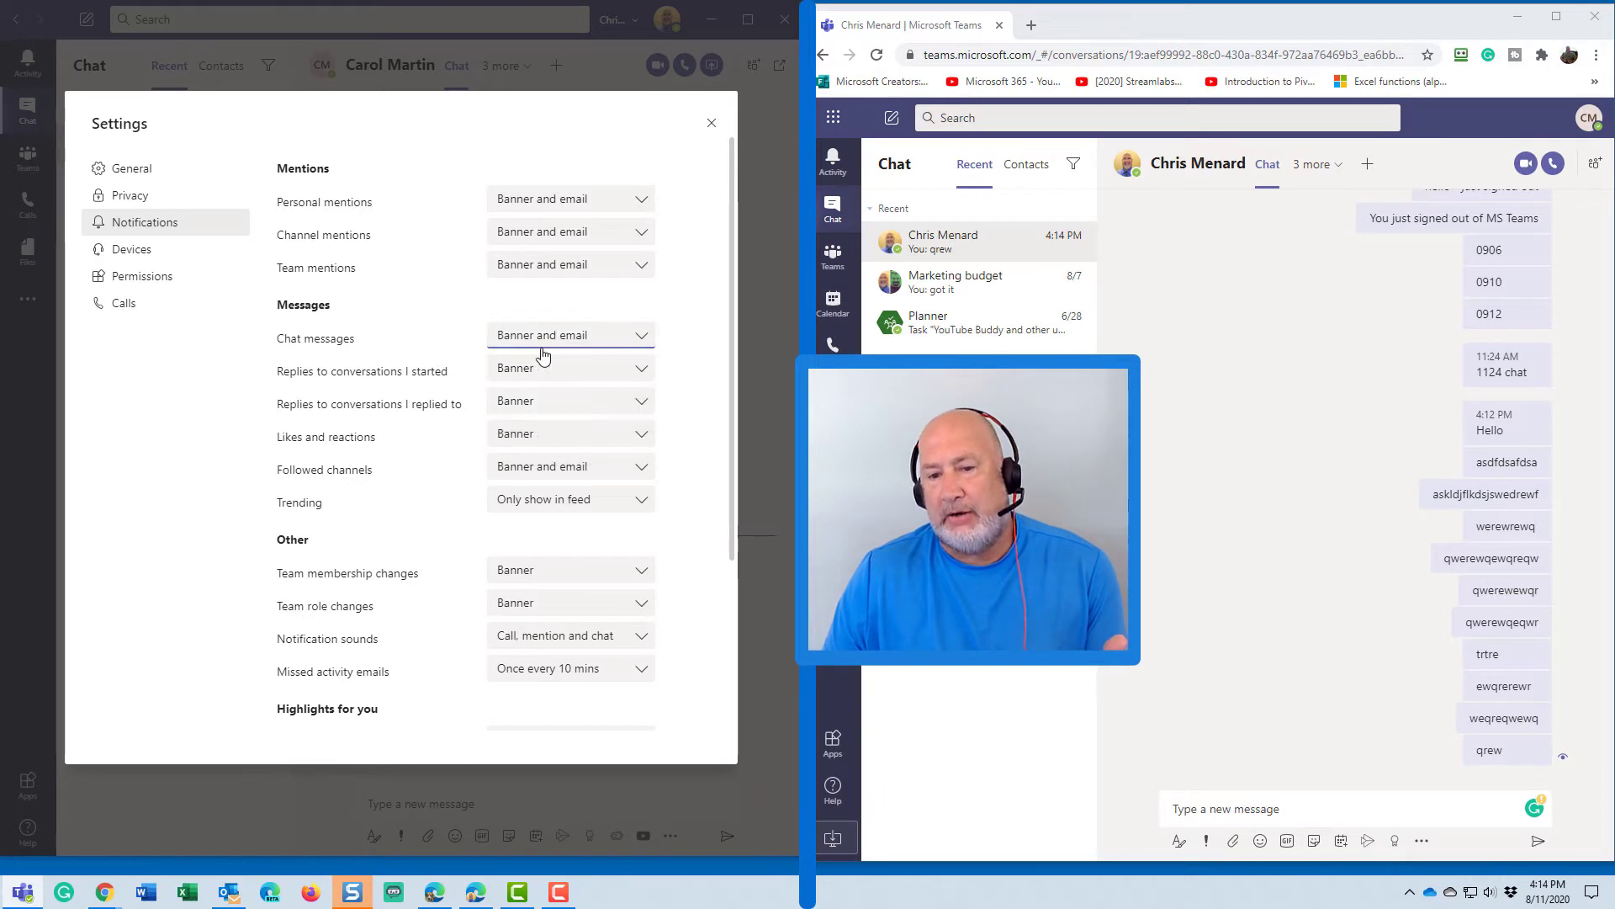
Step: Close Settings and send 'dsafsdfdsadfs' from the browser to show it as a banner
{"action": "left_click", "coordinate": [712, 126]}
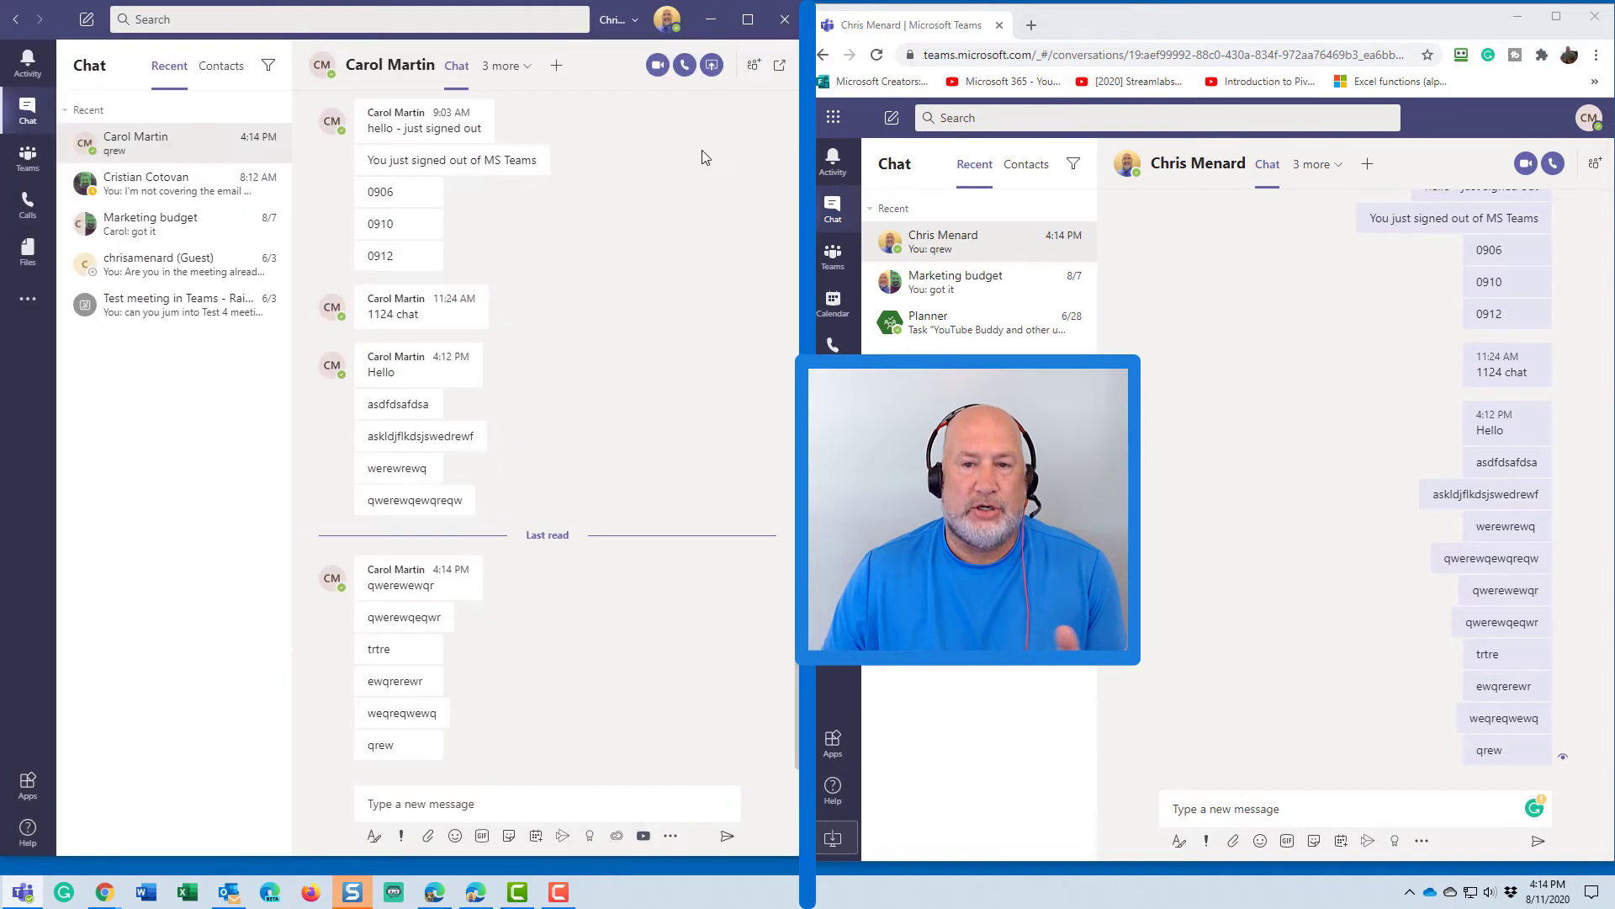
{"action": "left_click", "coordinate": [1254, 813]}
{"action": "type", "text": "asdfasdfsadfsadfasdf"}
{"action": "key", "text": "ctrl+a"}
{"action": "key", "text": "BackSpace"}
{"action": "type", "text": "dsafsdfdsadfs"}
{"action": "key", "text": "Return"}
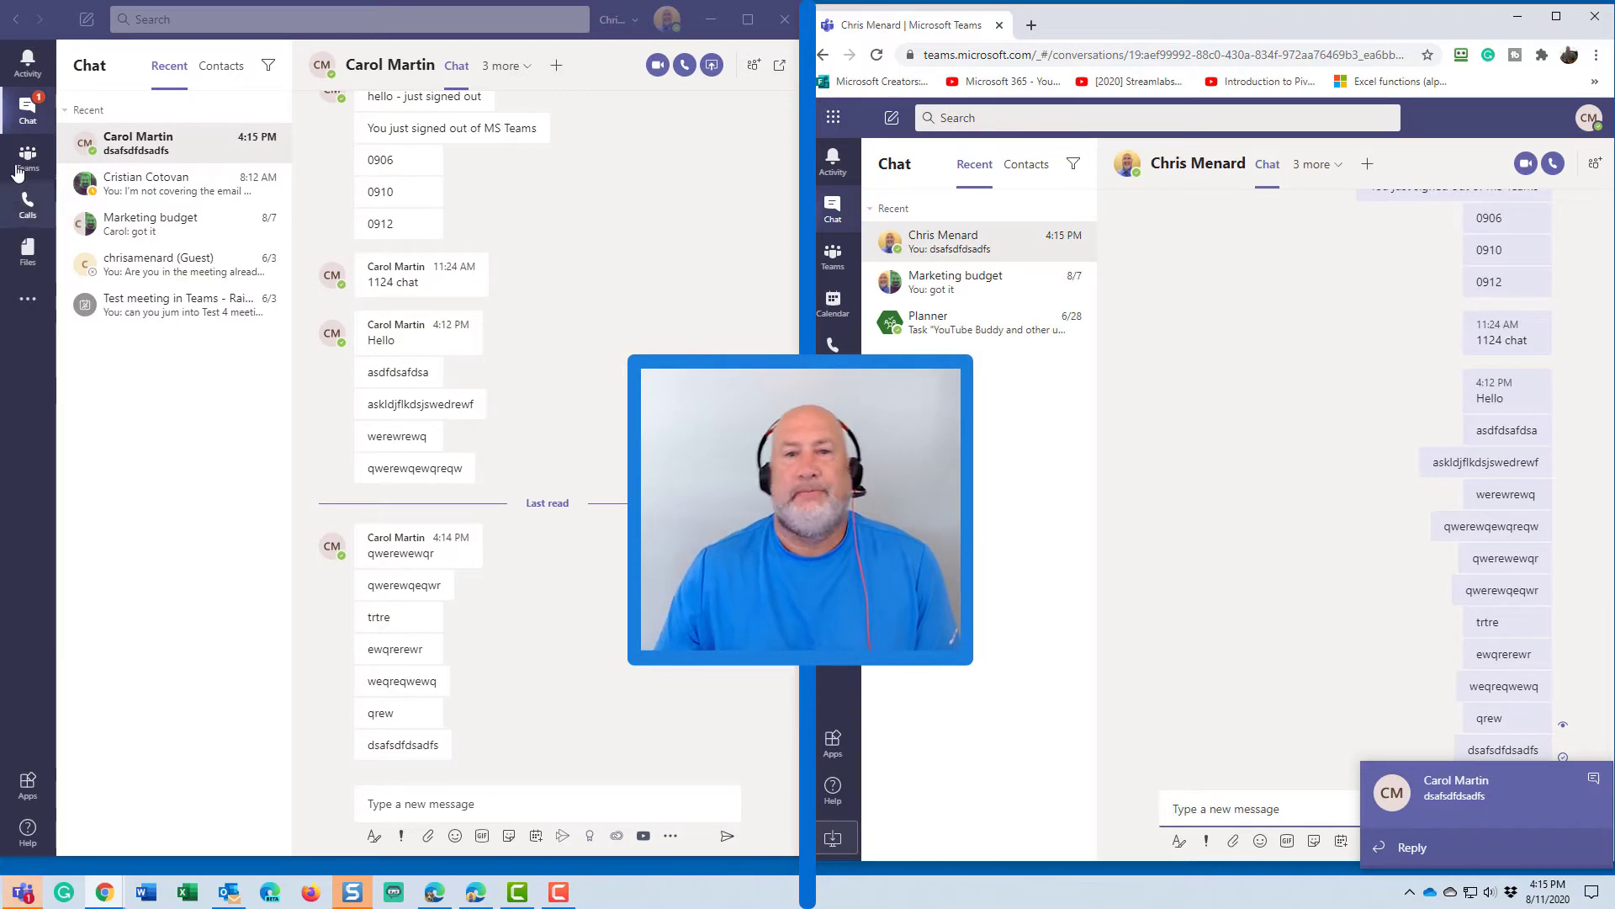
{"action": "left_click", "coordinate": [24, 128]}
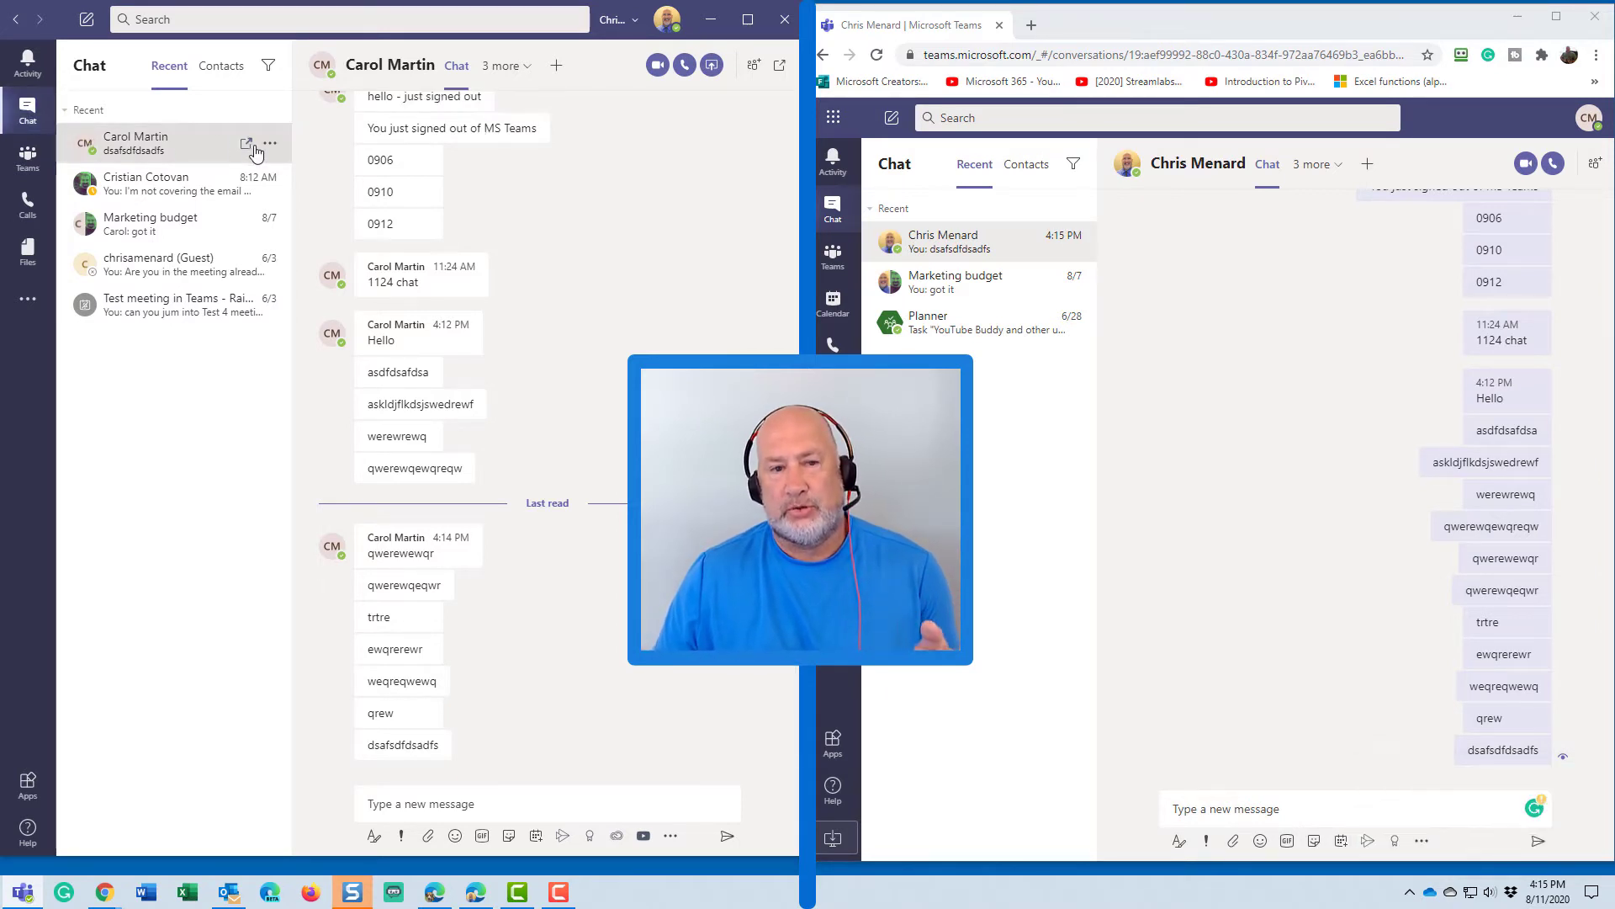
Step: Mute the contact's chat and move the desktop app to the Teams view
{"action": "left_click", "coordinate": [269, 146]}
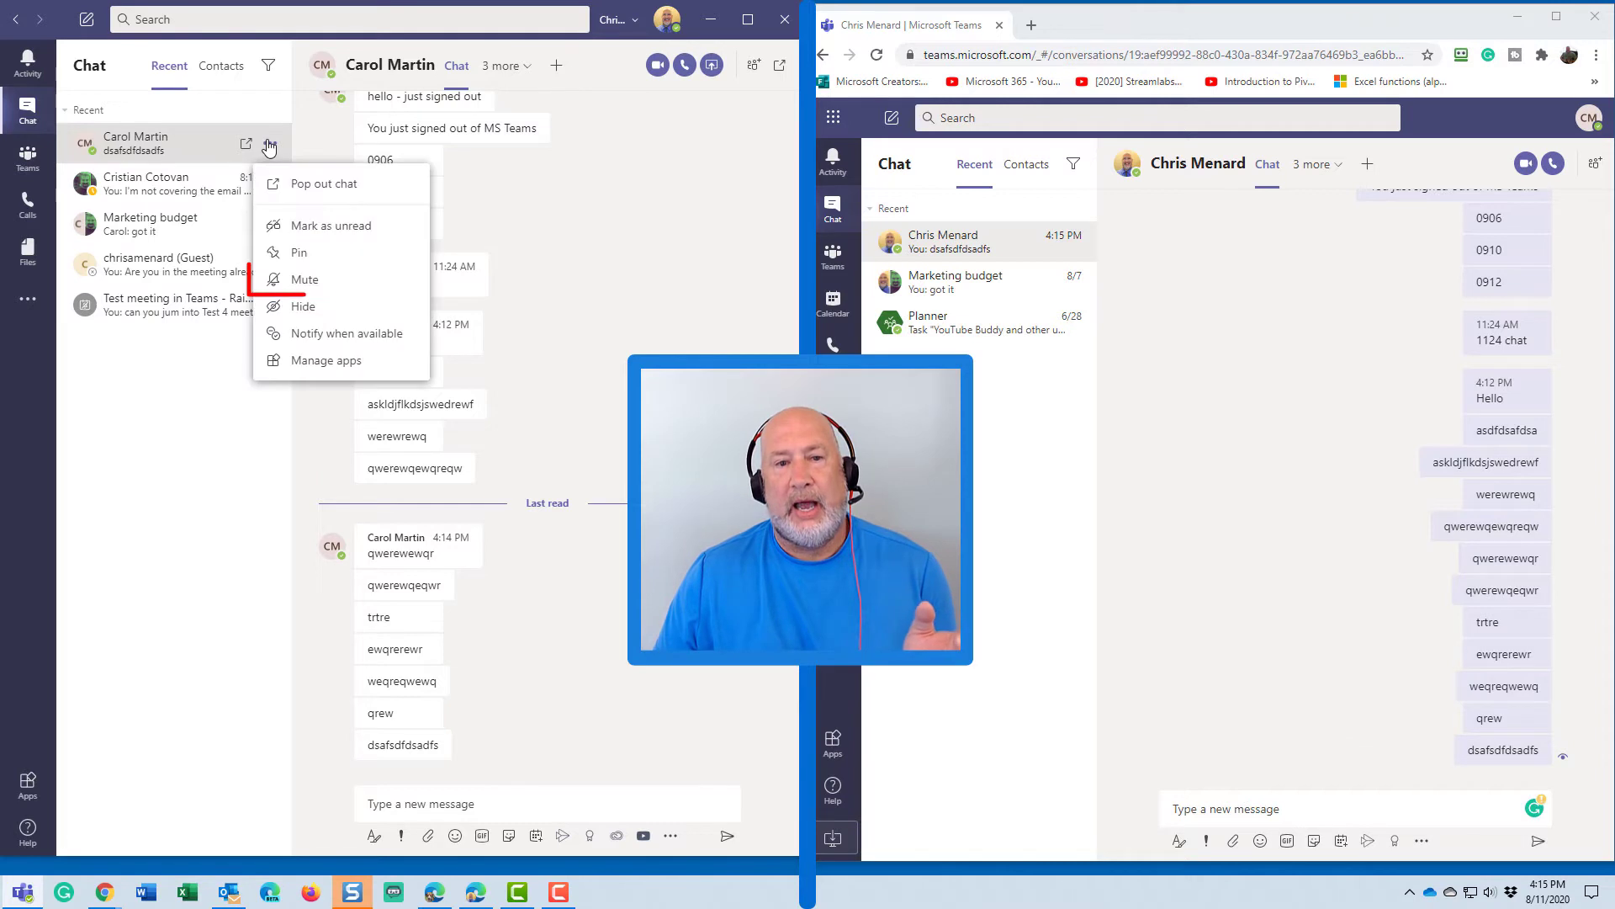
{"action": "left_click", "coordinate": [304, 280]}
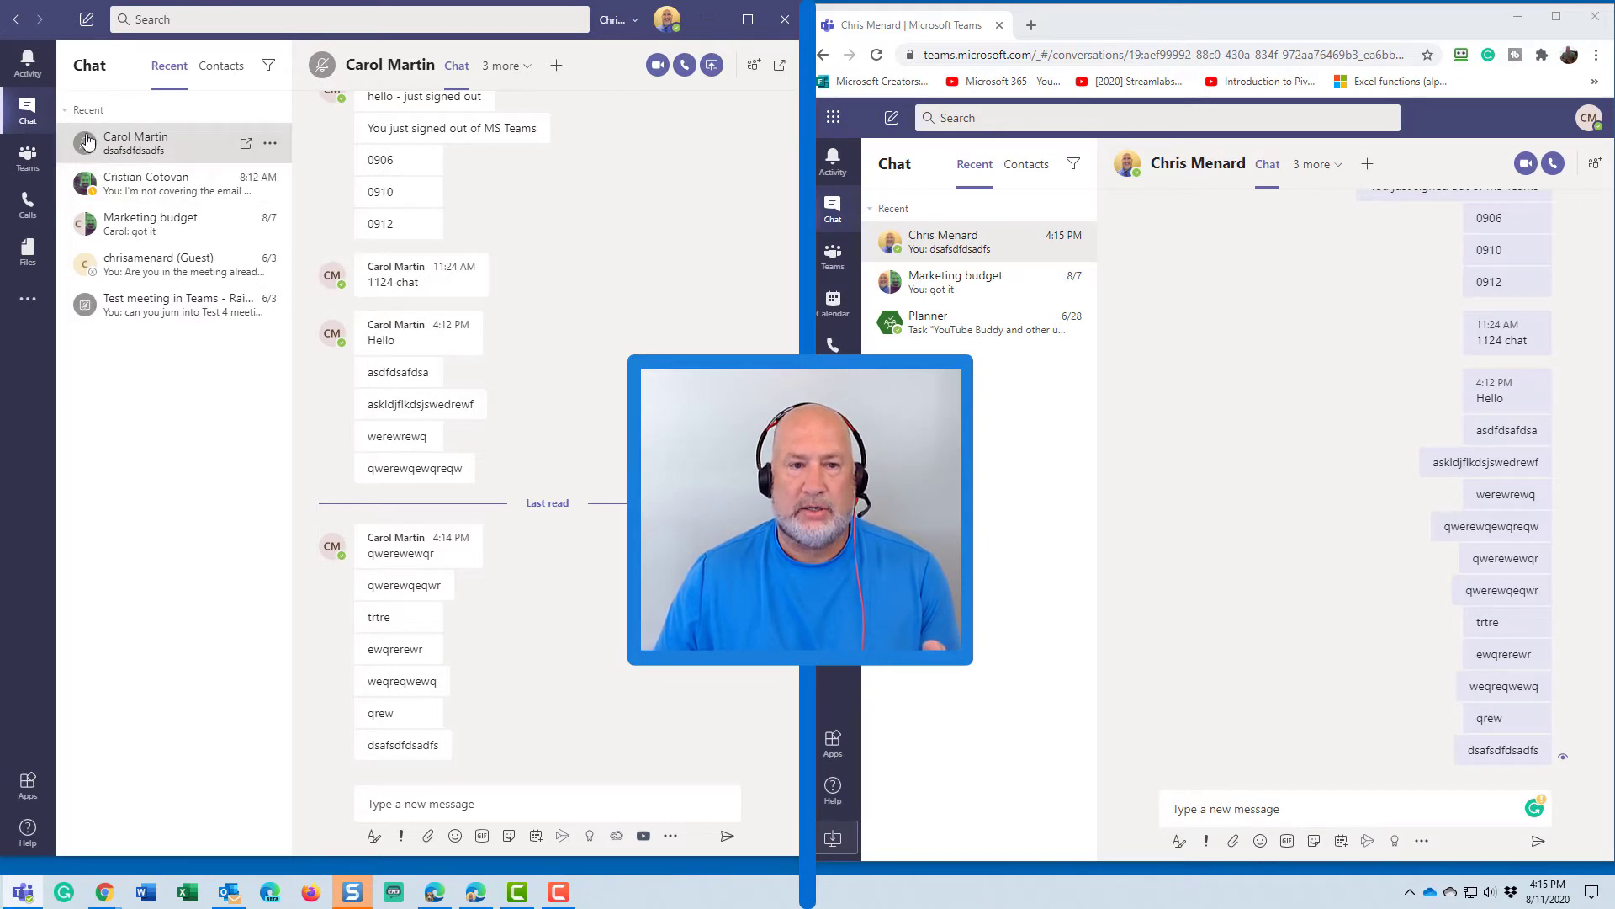
{"action": "left_click", "coordinate": [28, 158]}
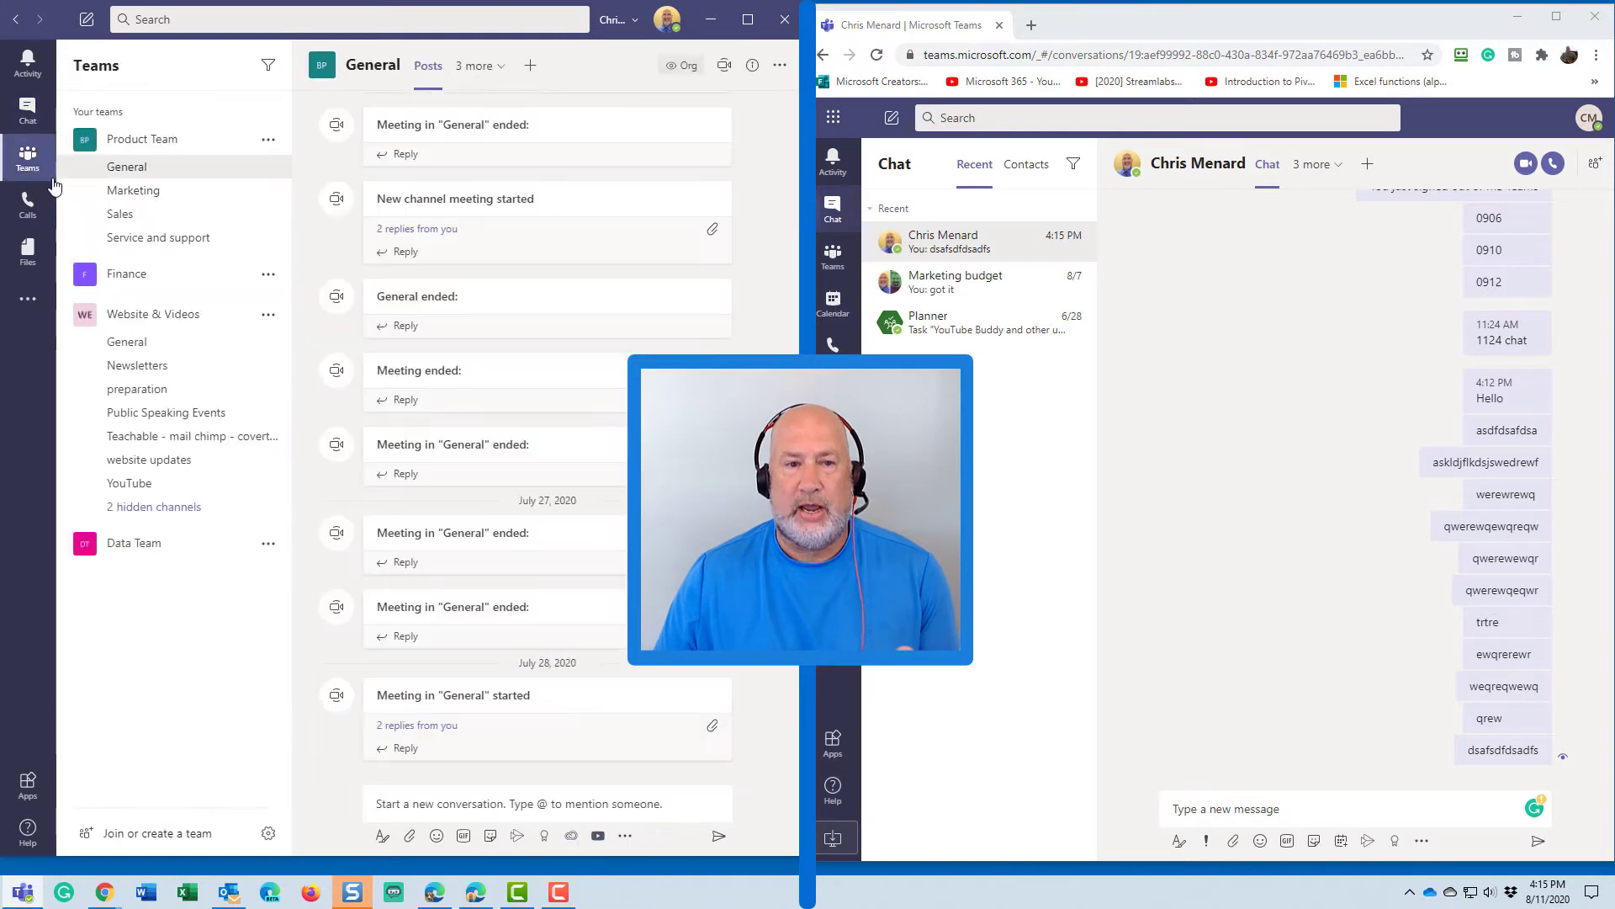
Step: Send browser test messages ending with 'eweqwrqewqewr', then return to the desktop chats
{"action": "left_click", "coordinate": [1219, 810]}
{"action": "type", "text": "werqewewrew"}
{"action": "key", "text": "Return"}
{"action": "type", "text": "qwerew"}
{"action": "type", "text": "q"}
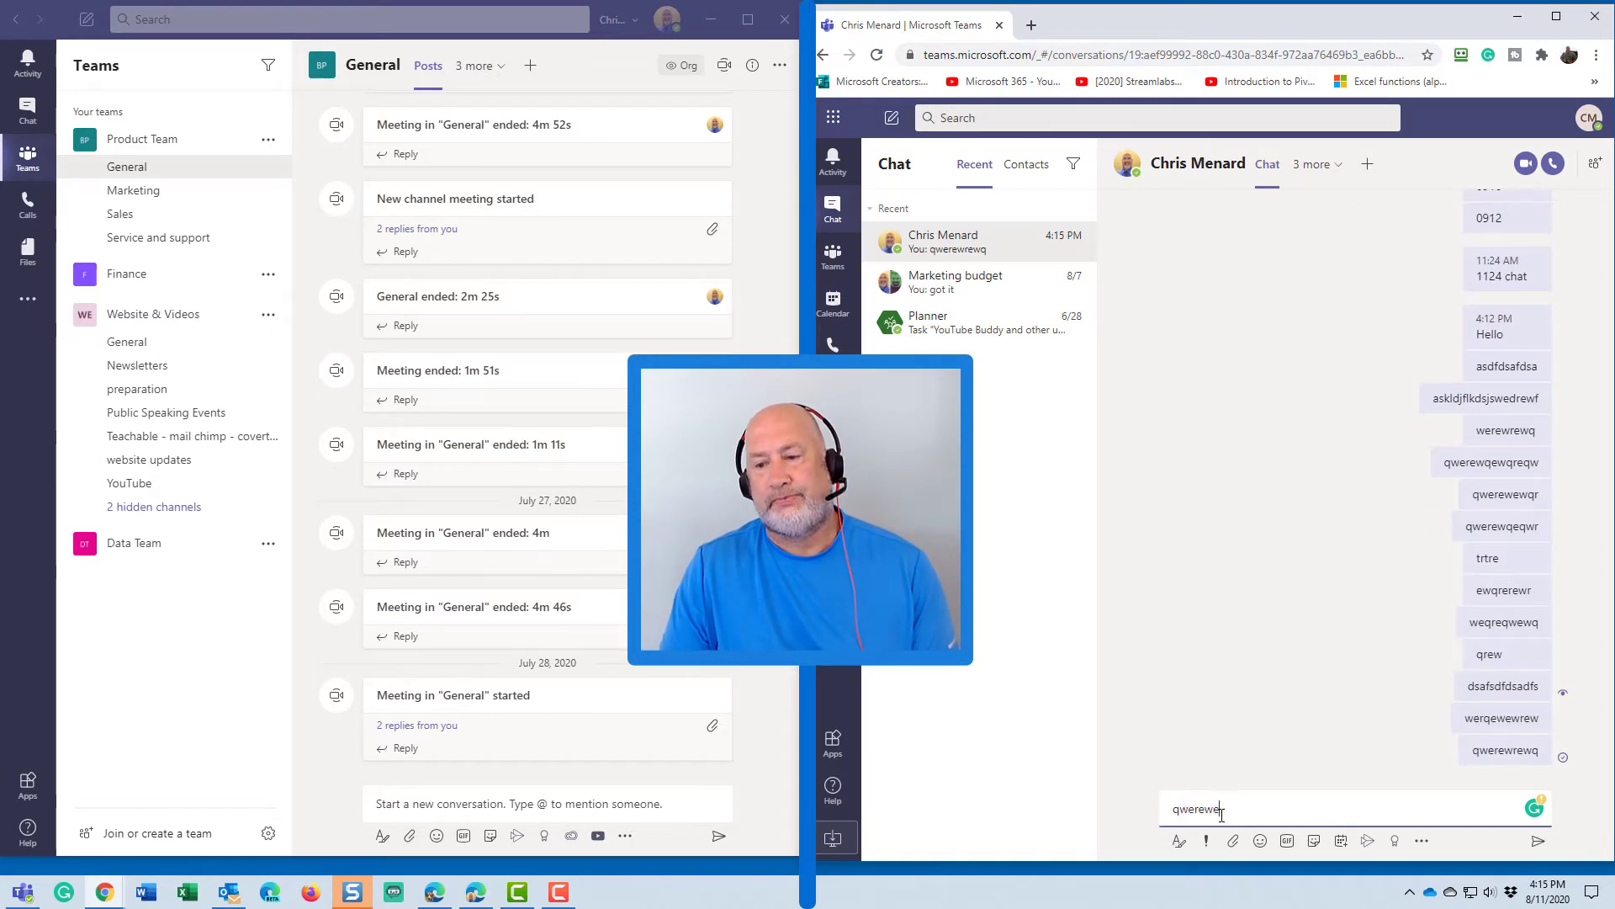
{"action": "type", "text": "qwerewqerw"}
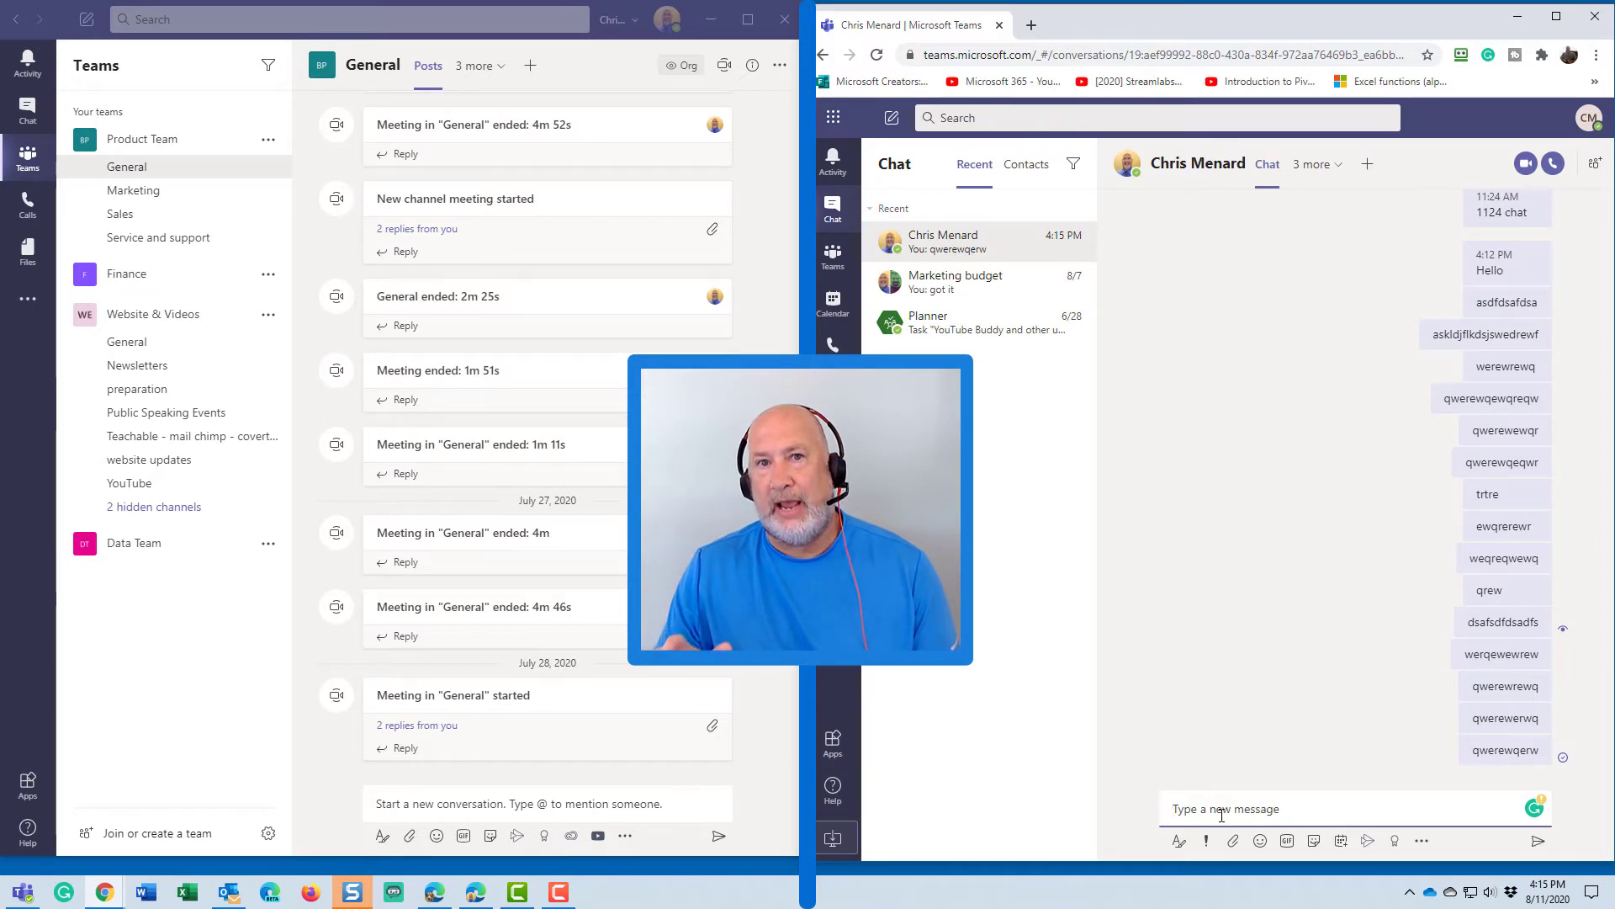
{"action": "type", "text": "eqwrqewqewr"}
{"action": "key", "text": "Return"}
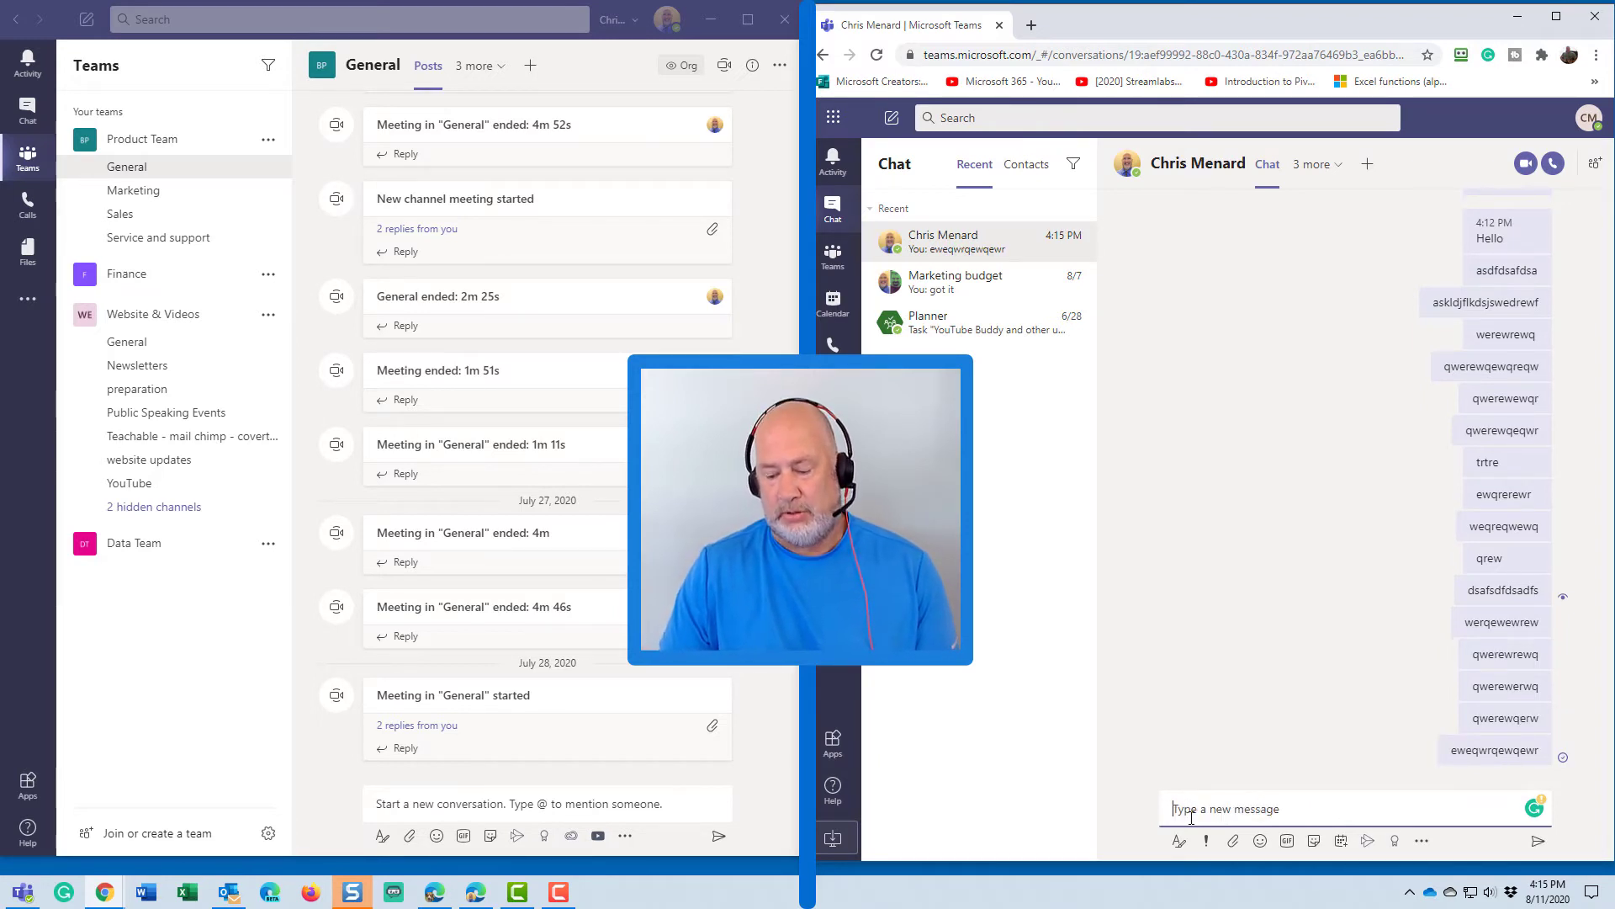
{"action": "left_click", "coordinate": [29, 116]}
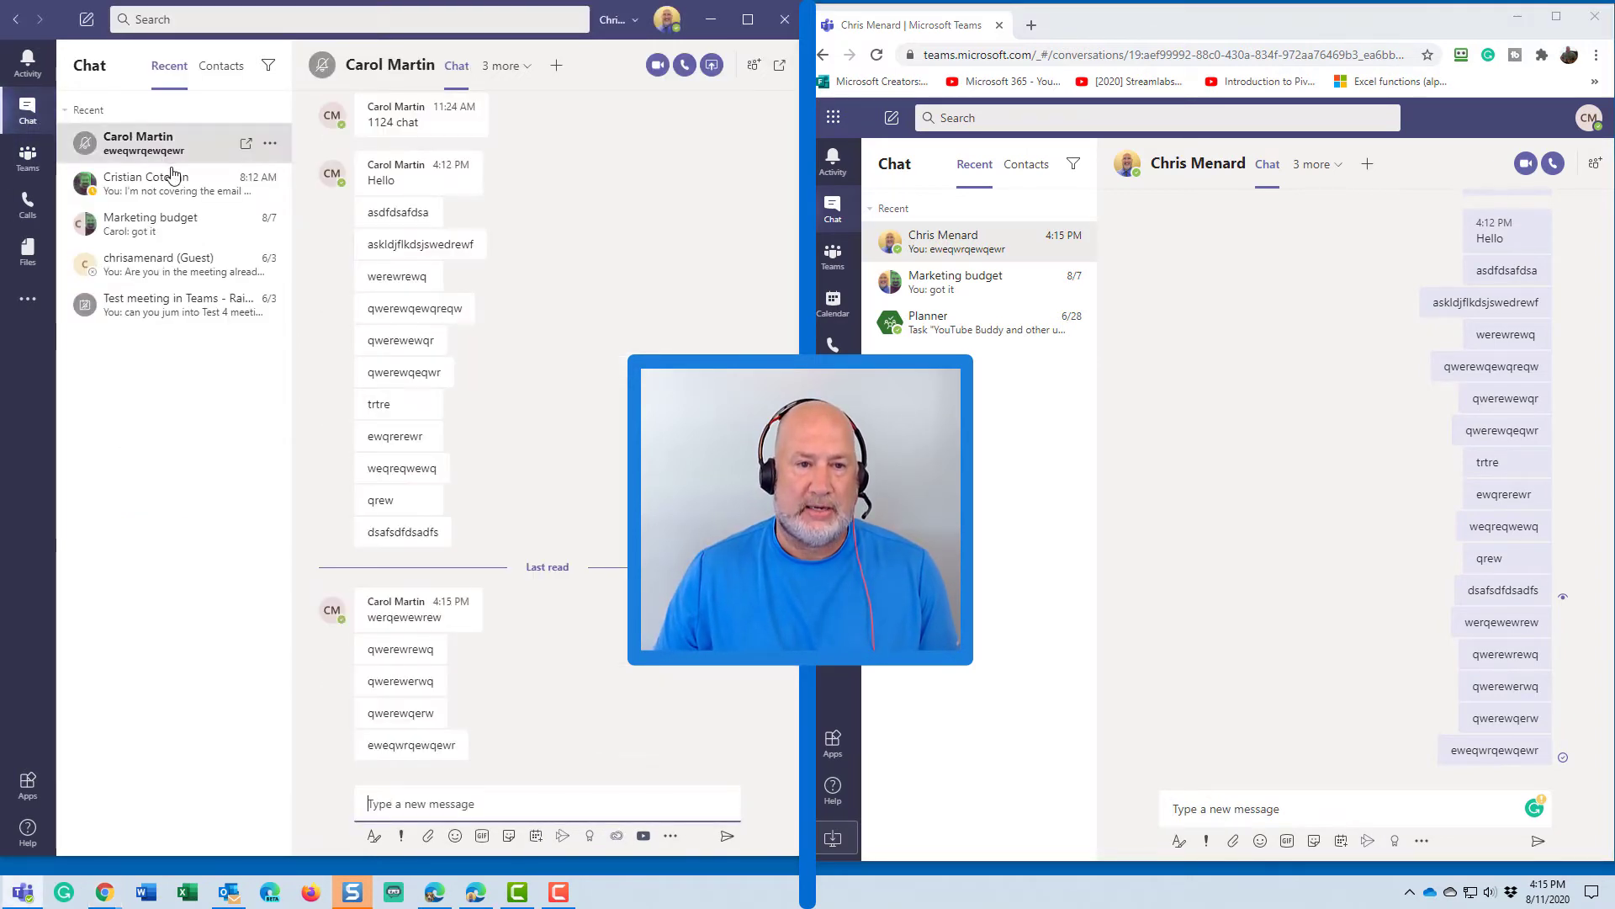
Step: Close the popped-out chat and send 'asdfadsf' from the browser to the muted chat
{"action": "double_click", "coordinate": [119, 148]}
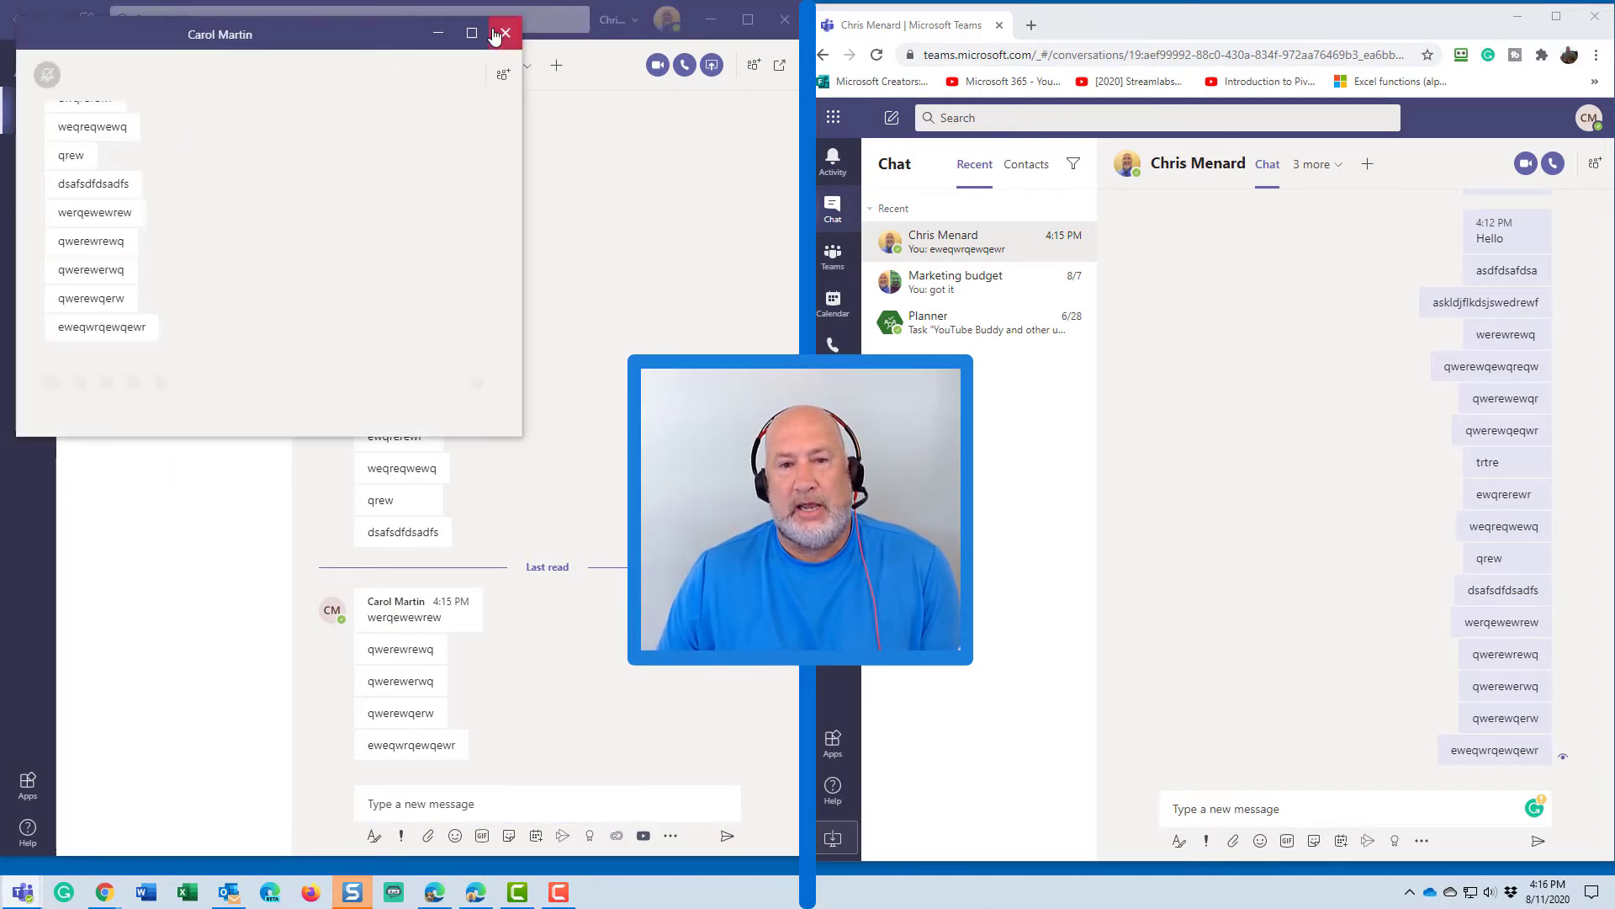
{"action": "left_click", "coordinate": [497, 29]}
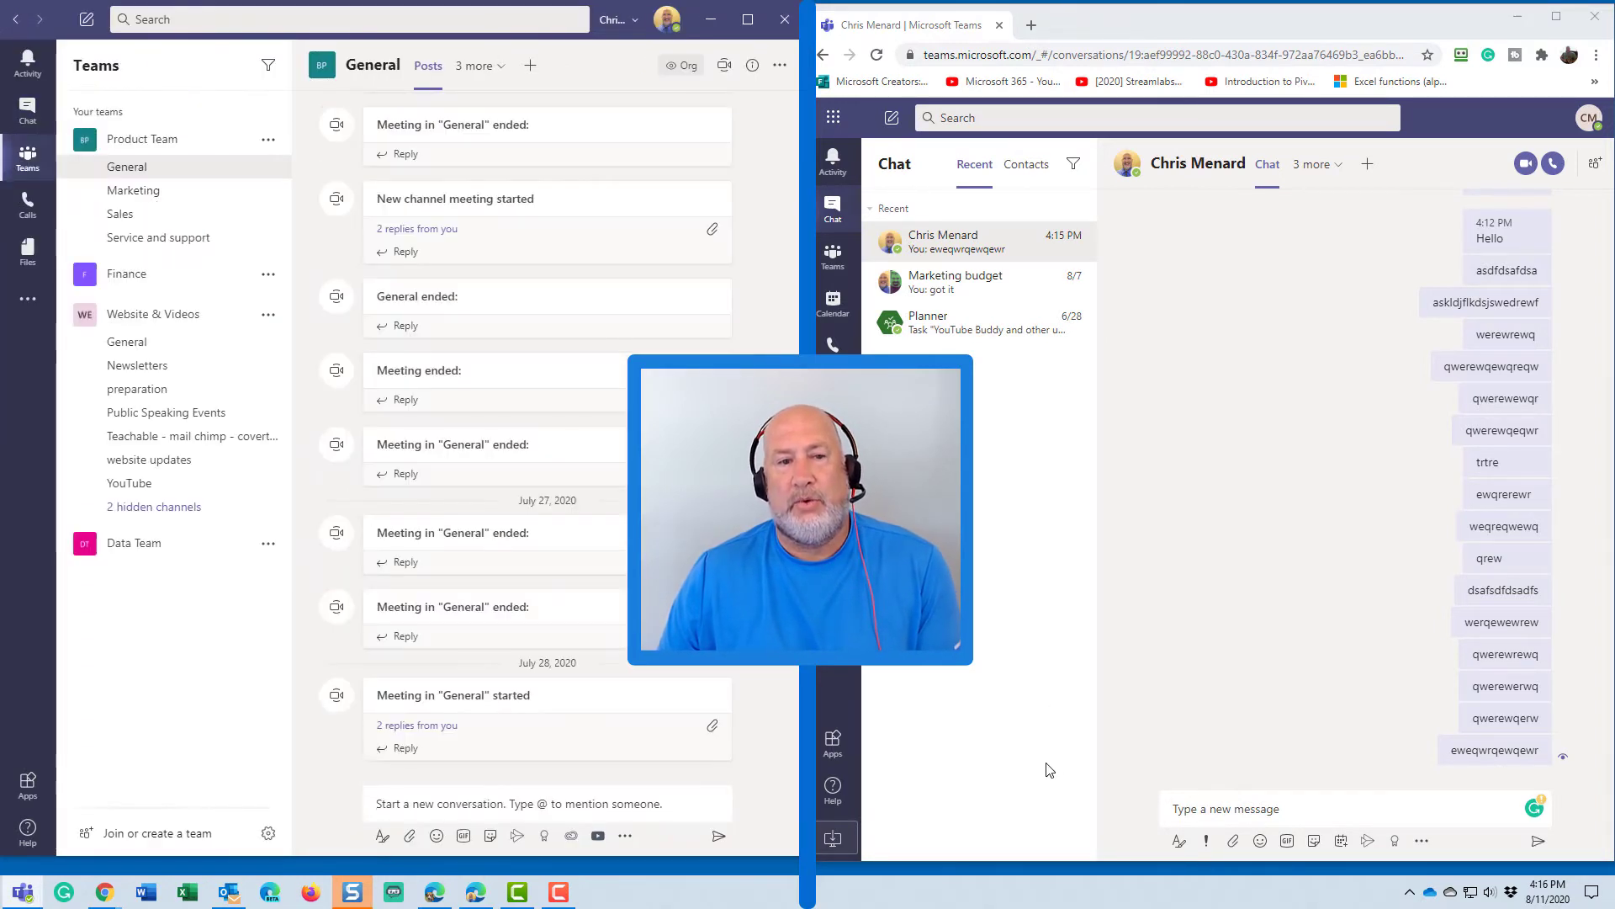
{"action": "left_click", "coordinate": [1228, 808]}
{"action": "type", "text": "asdfadsds"}
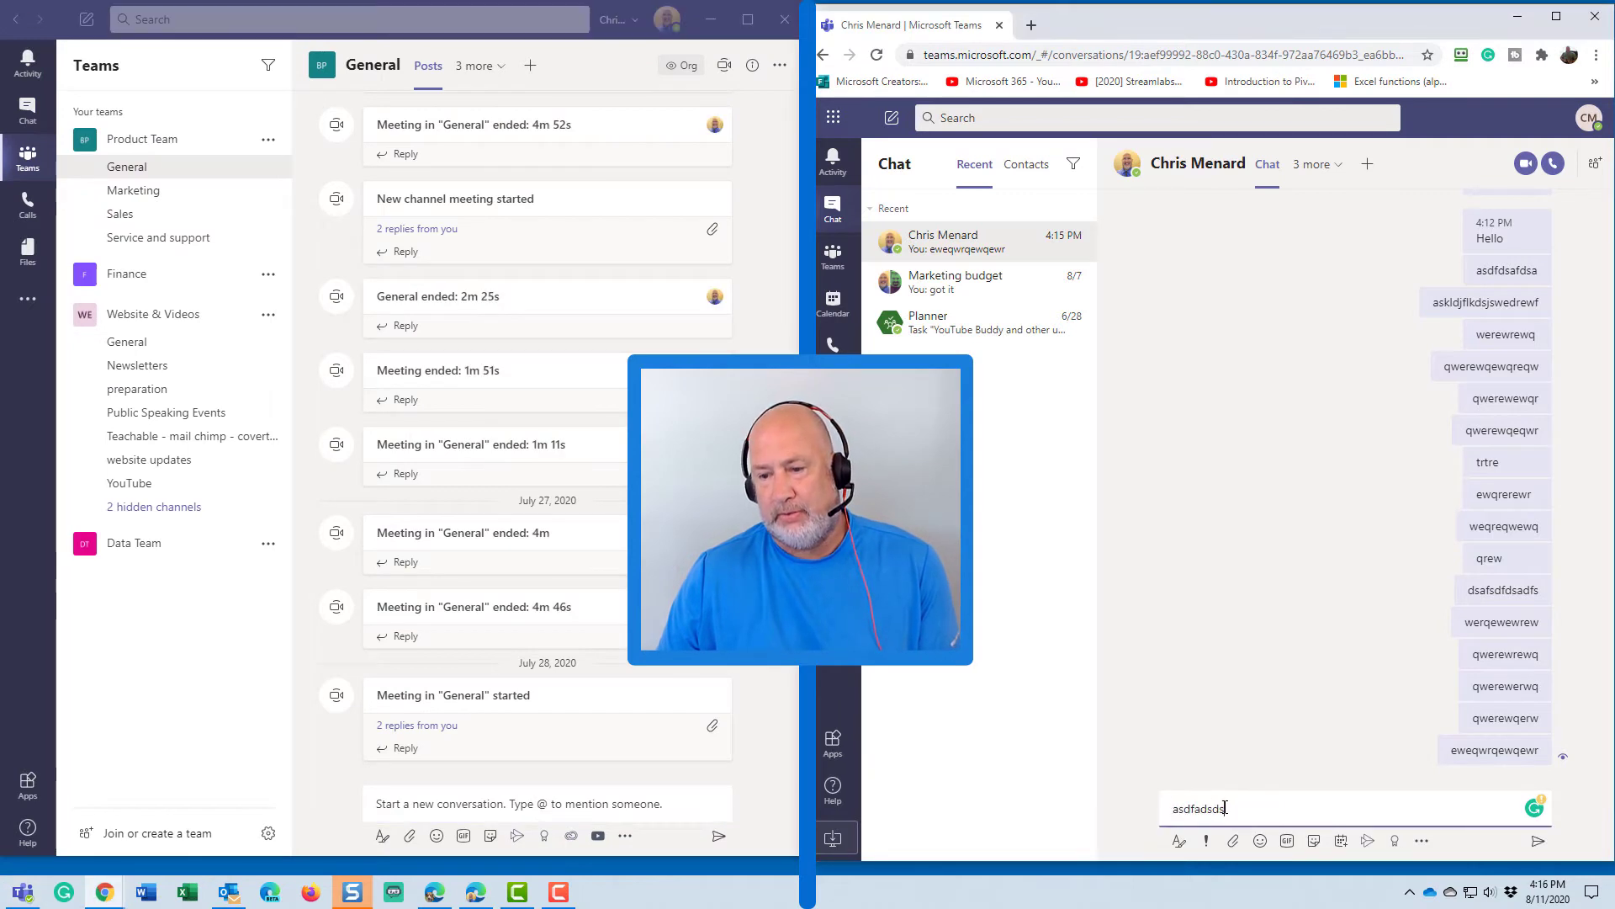
{"action": "type", "text": "asdfadsf"}
{"action": "key", "text": "Return"}
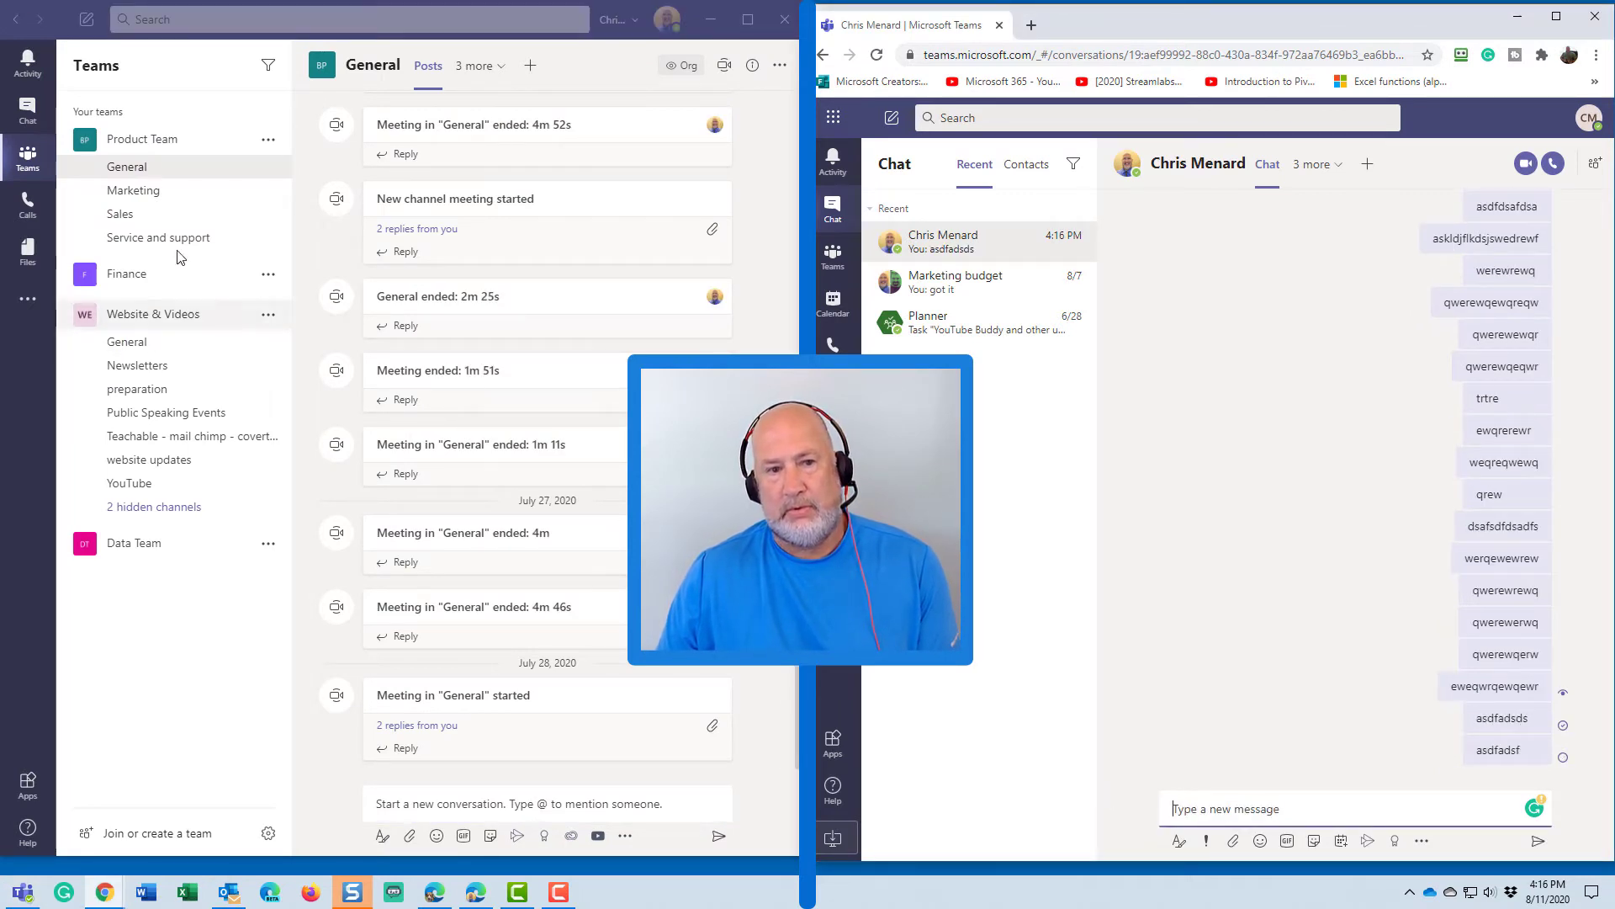
{"action": "left_click", "coordinate": [28, 110]}
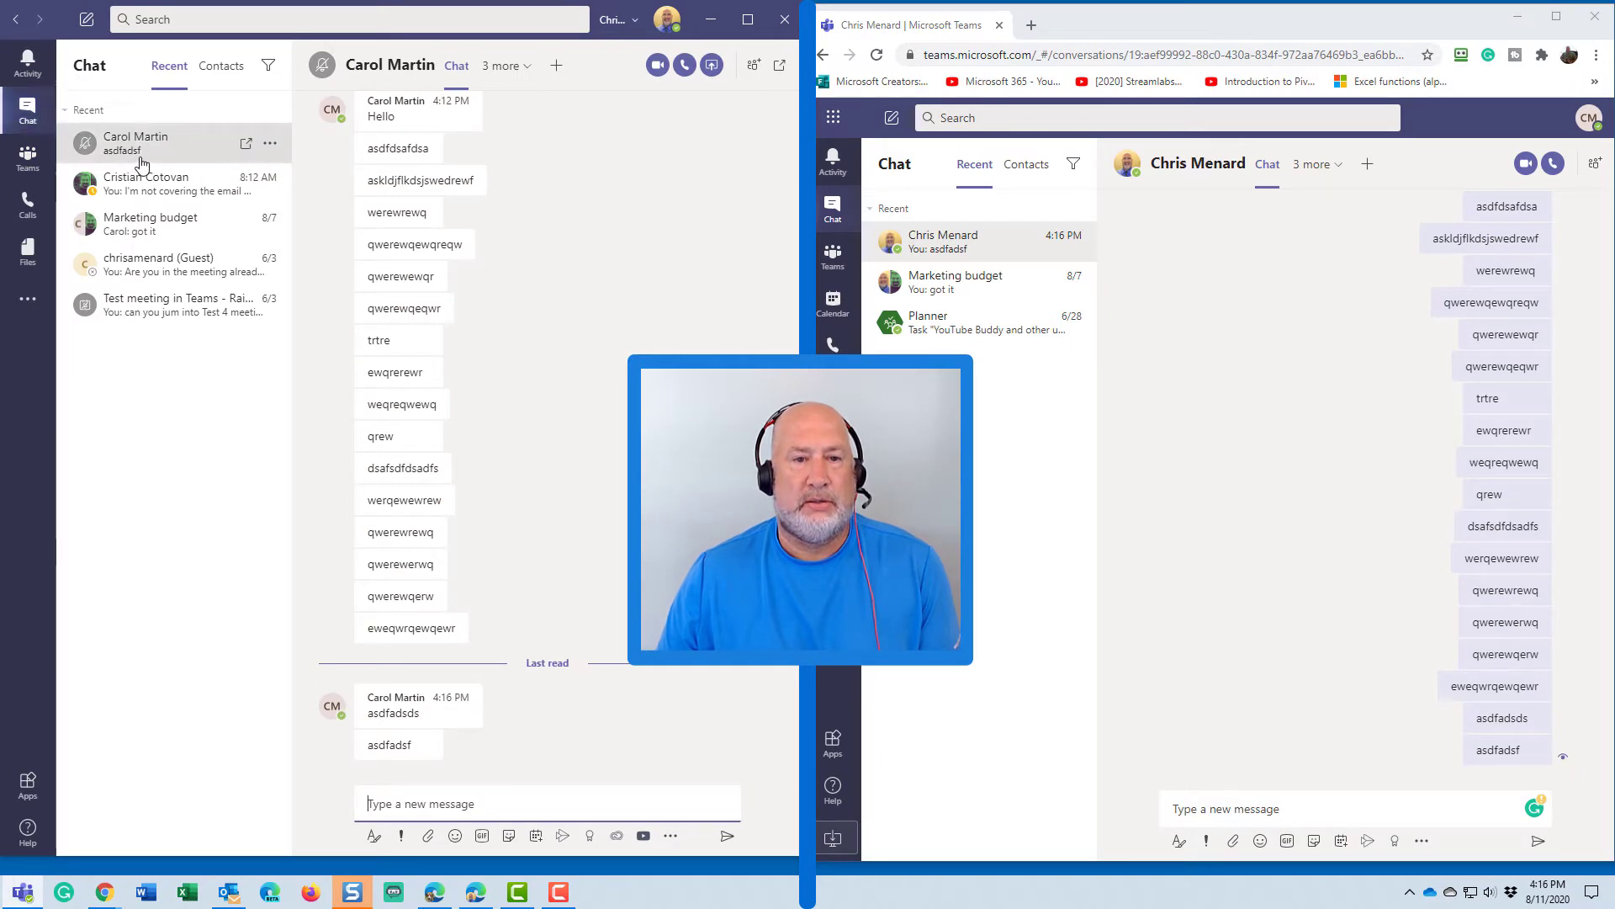
Step: Unmute the contact's chat from its options menu
{"action": "left_click", "coordinate": [270, 144]}
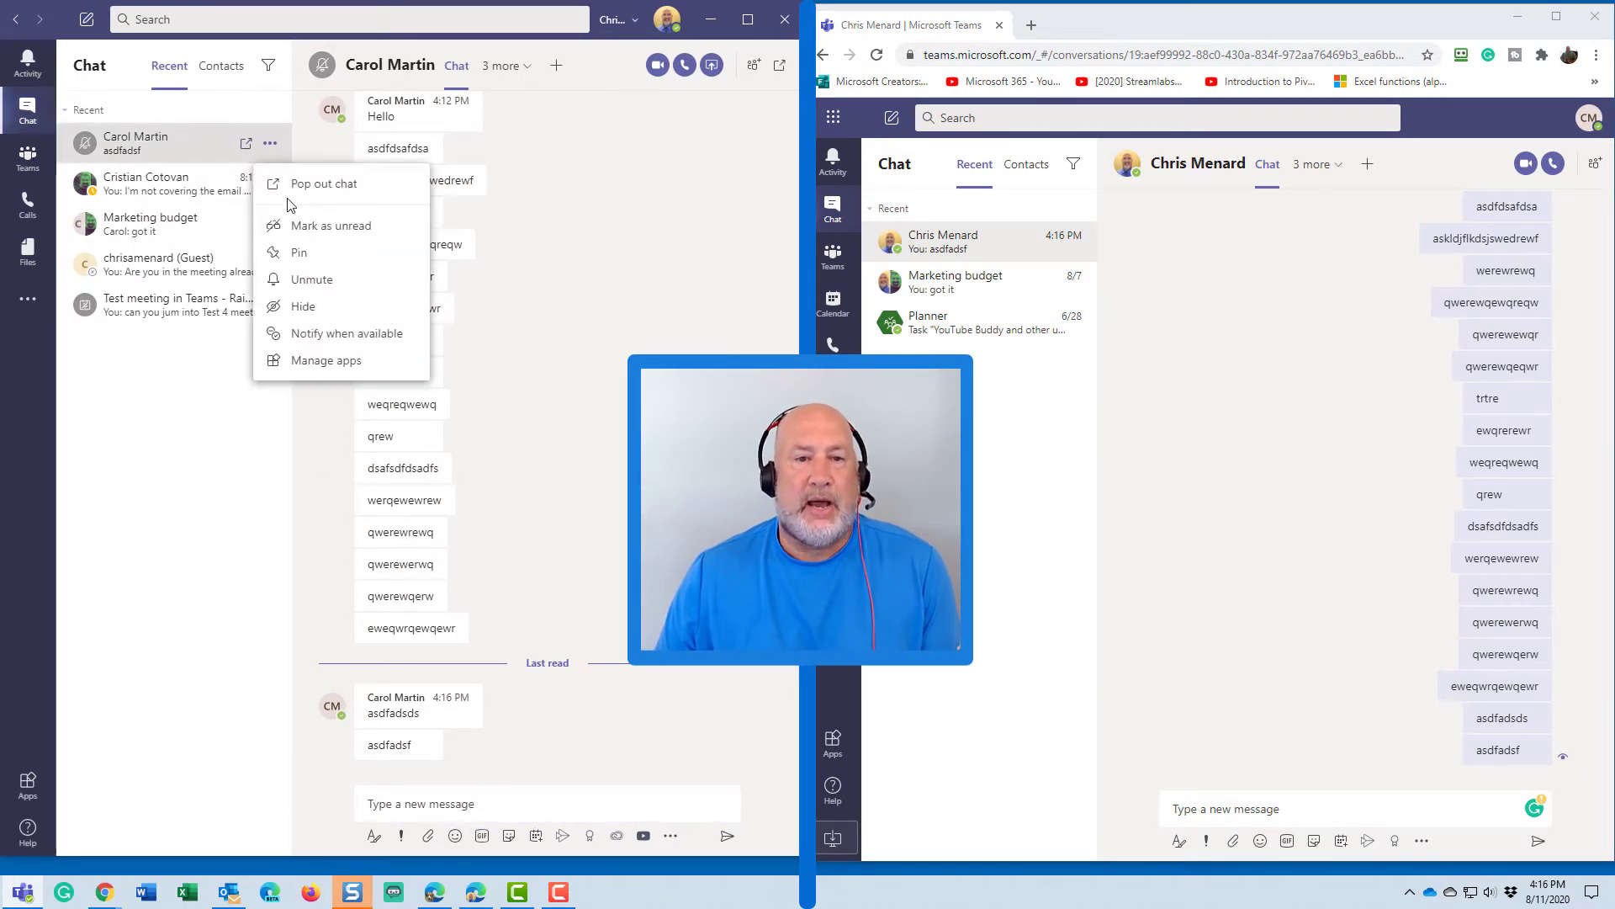
{"action": "left_click", "coordinate": [325, 280]}
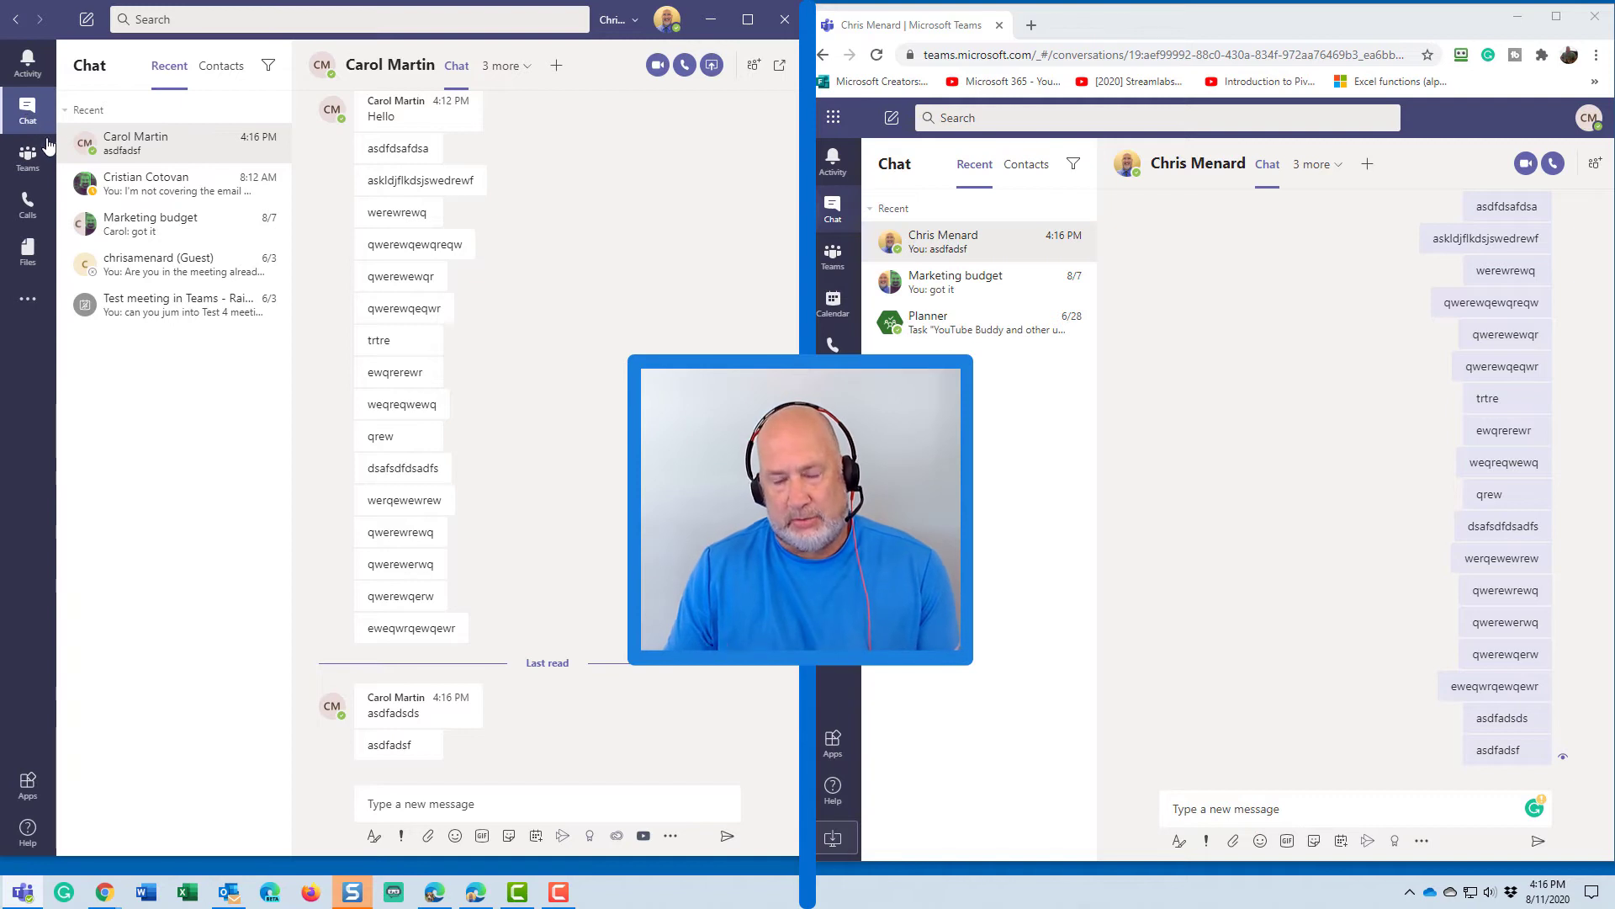
Step: Set the desktop status to Do not disturb from the profile menu
{"action": "left_click", "coordinate": [38, 162]}
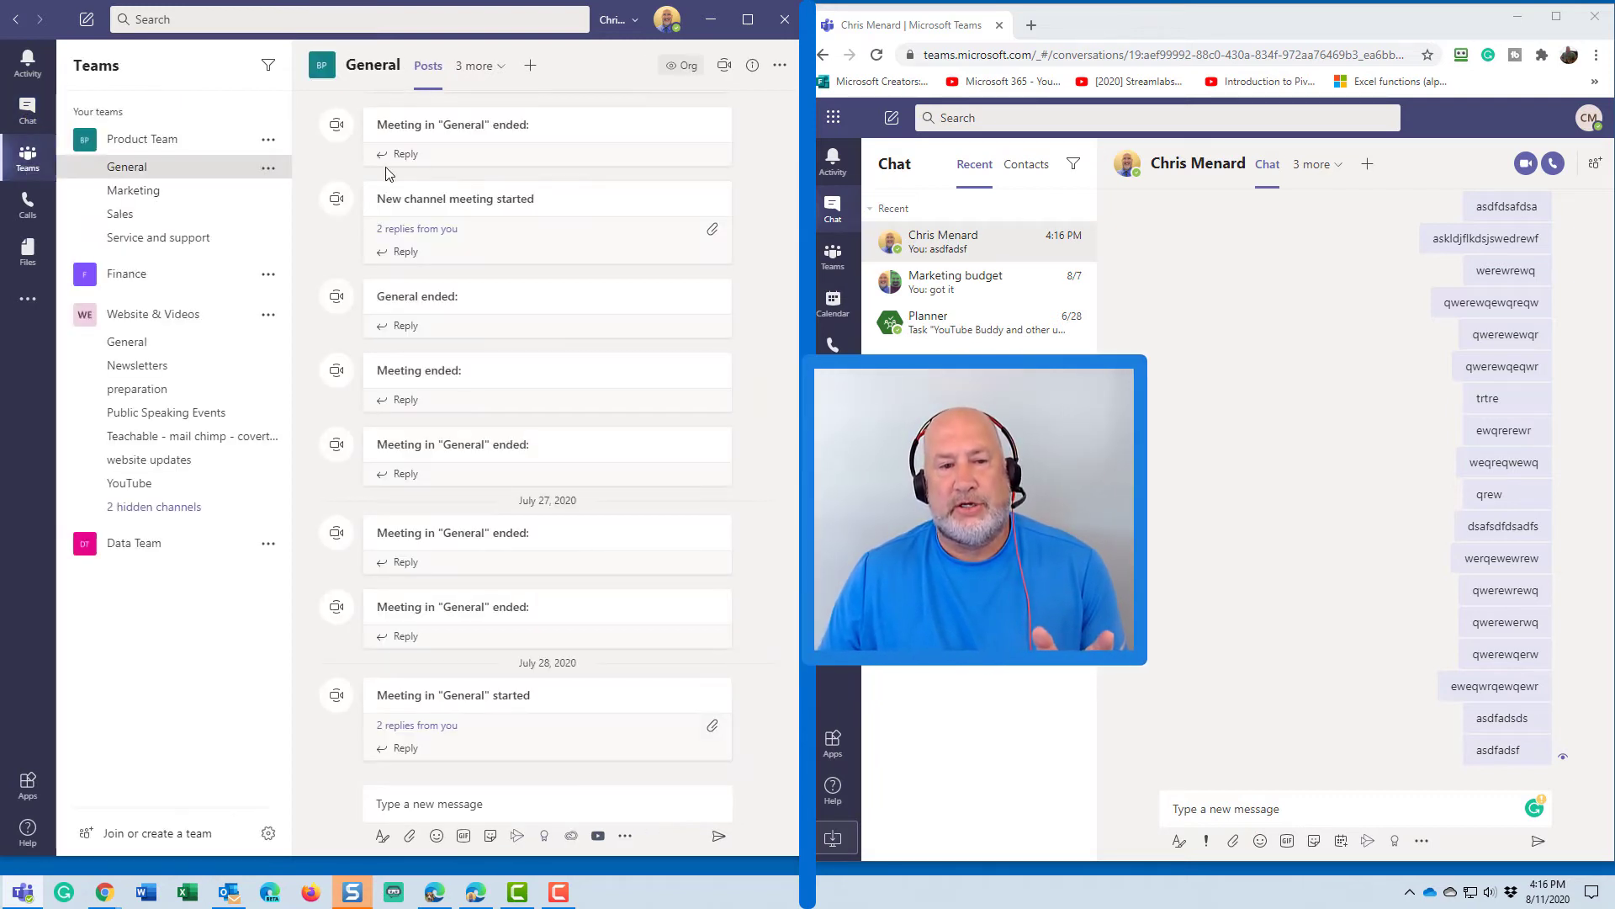
{"action": "left_click", "coordinate": [673, 32]}
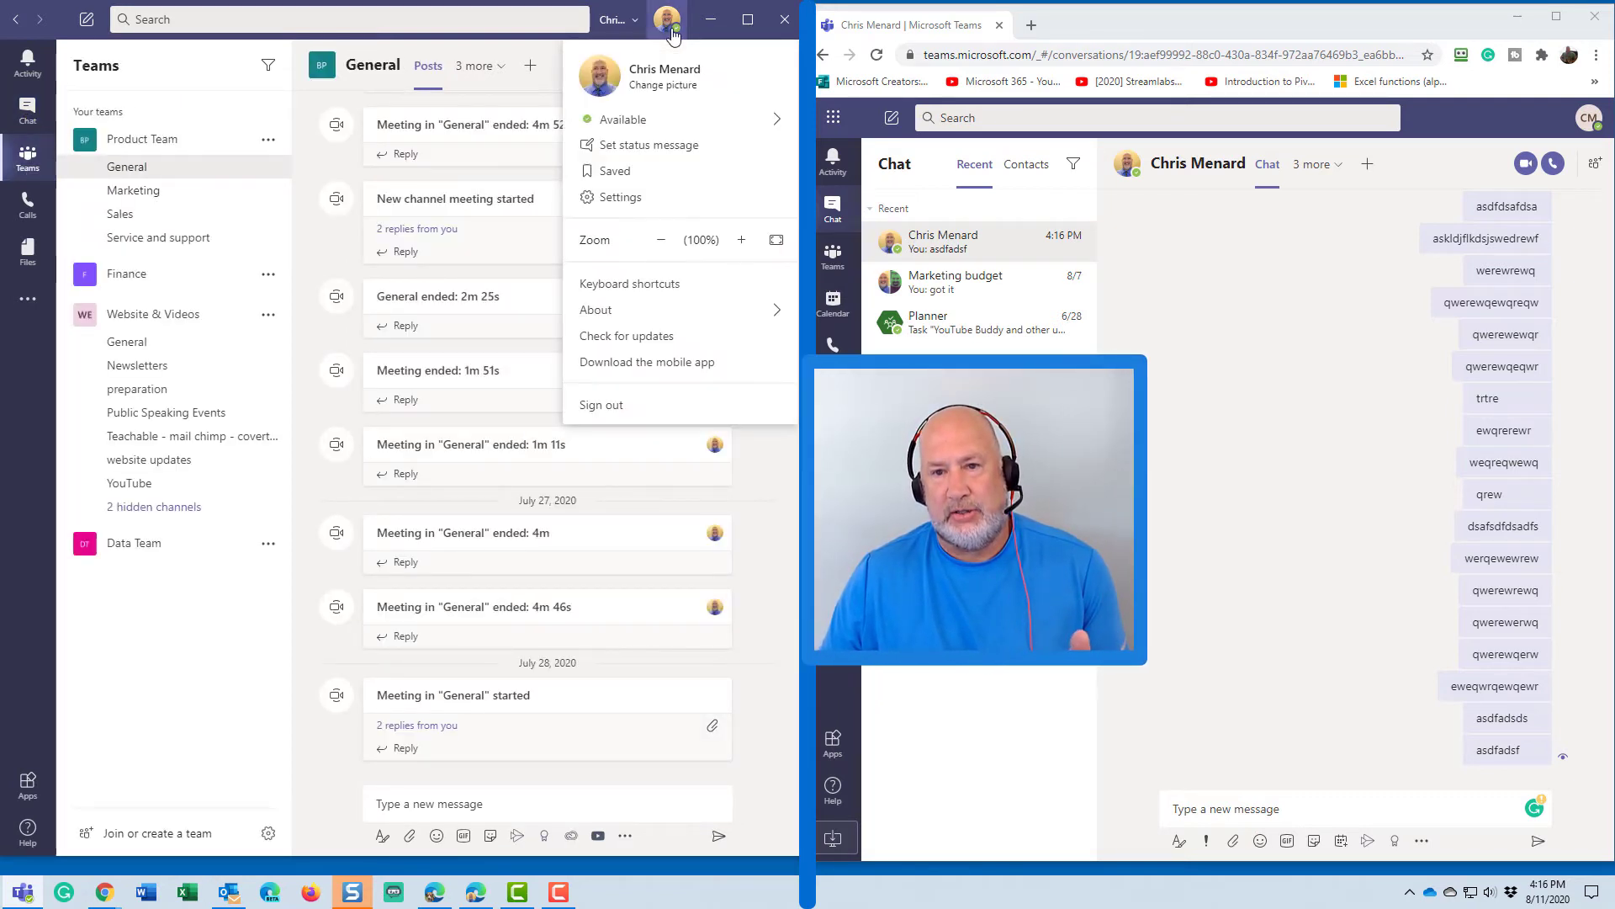
{"action": "mouse_move", "coordinate": [641, 123]}
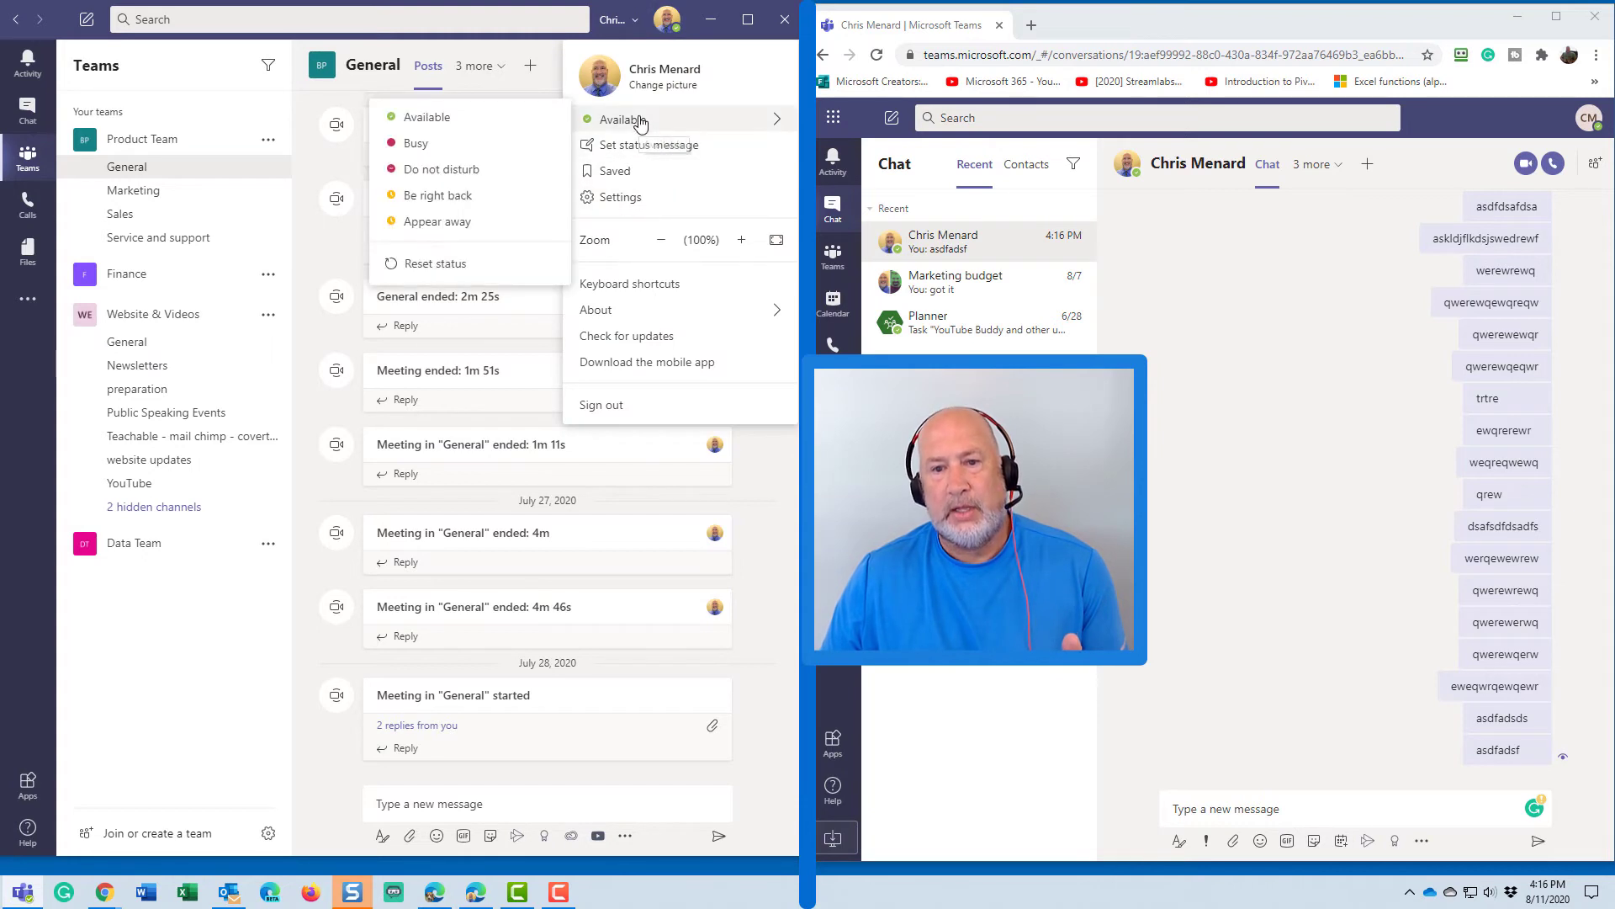
{"action": "left_click", "coordinate": [446, 170]}
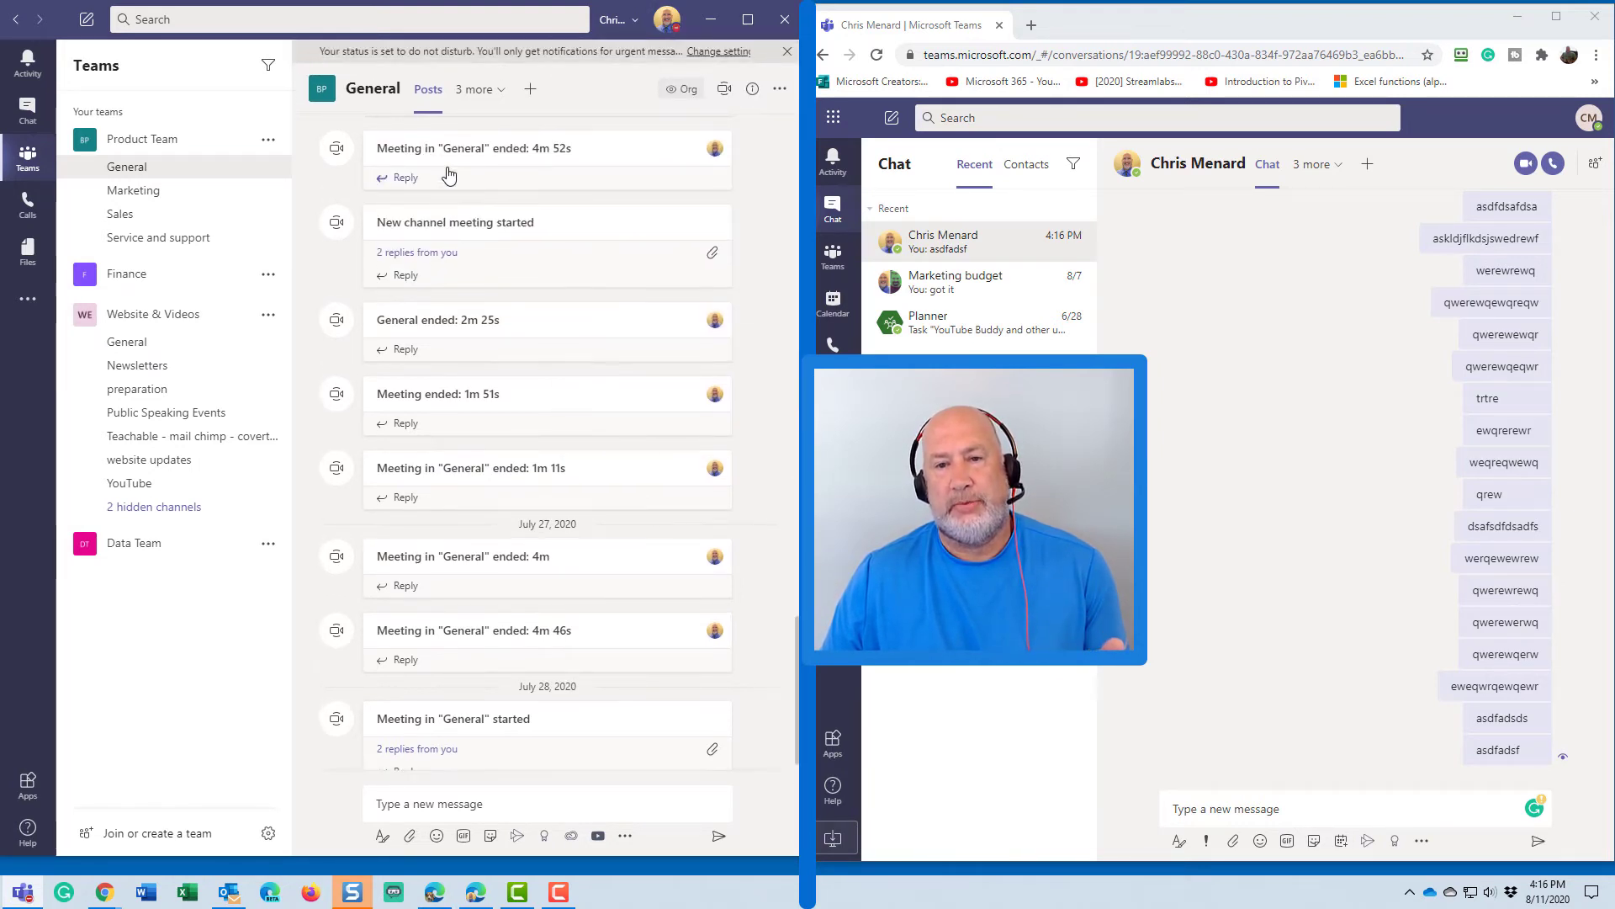
Step: Send five browser test messages ending with 'sadfadsafds' while on Do not disturb
{"action": "left_click", "coordinate": [1272, 808]}
{"action": "type", "text": "asdfdsfads"}
{"action": "key", "text": "Return"}
{"action": "type", "text": "ewrewqreqw"}
{"action": "key", "text": "Return"}
{"action": "type", "text": "asdfdsdsdaf"}
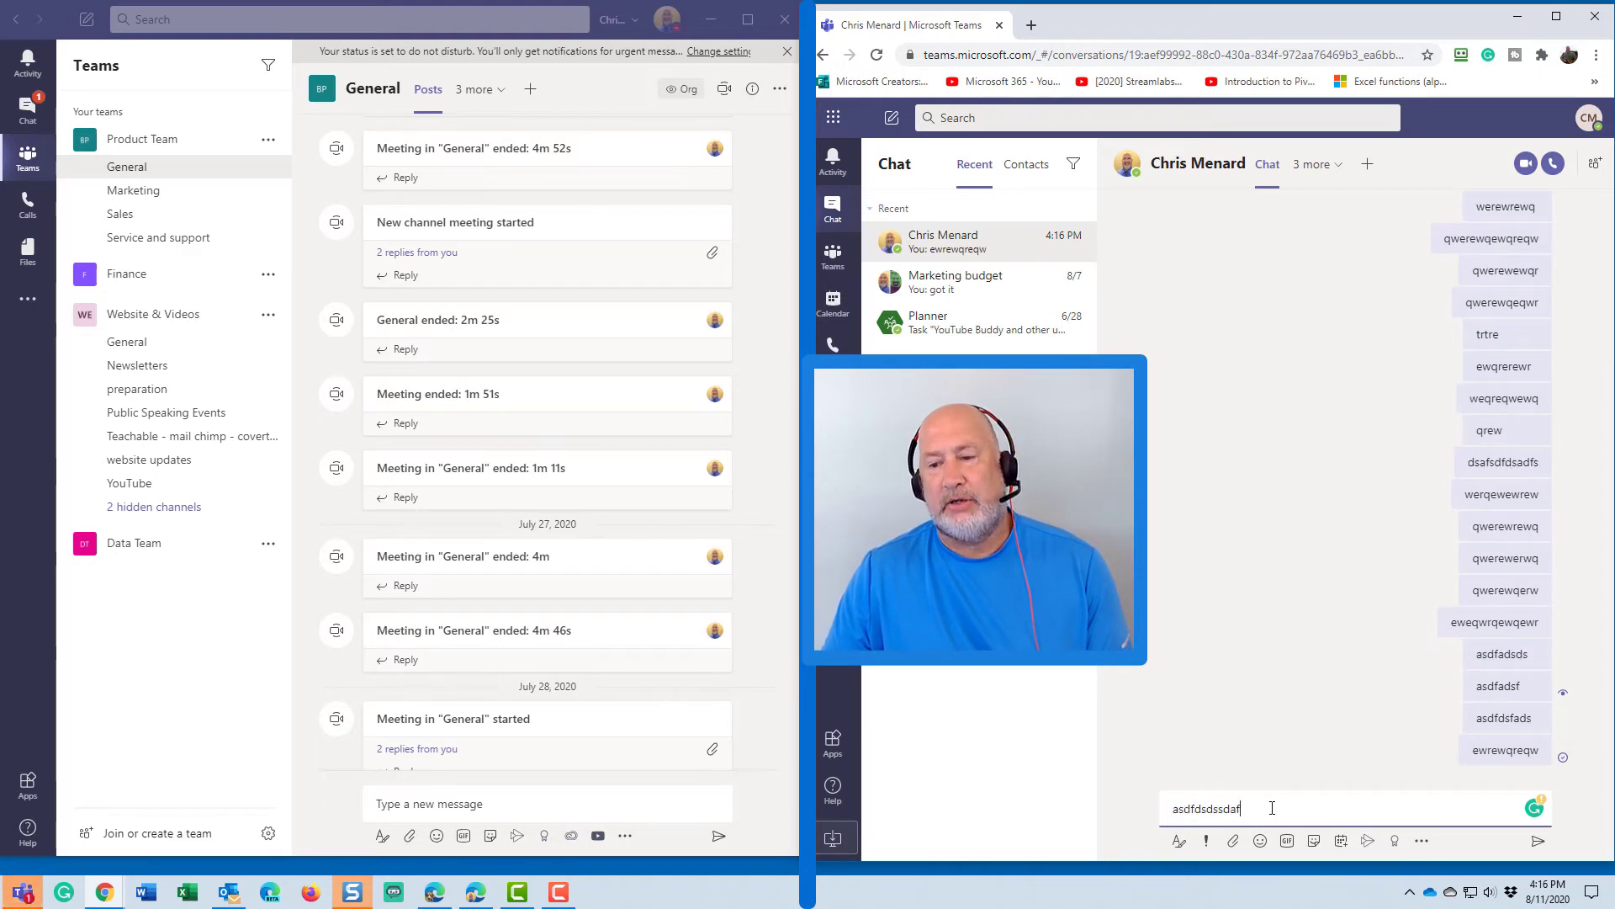
{"action": "key", "text": "Return"}
{"action": "type", "text": "qw"}
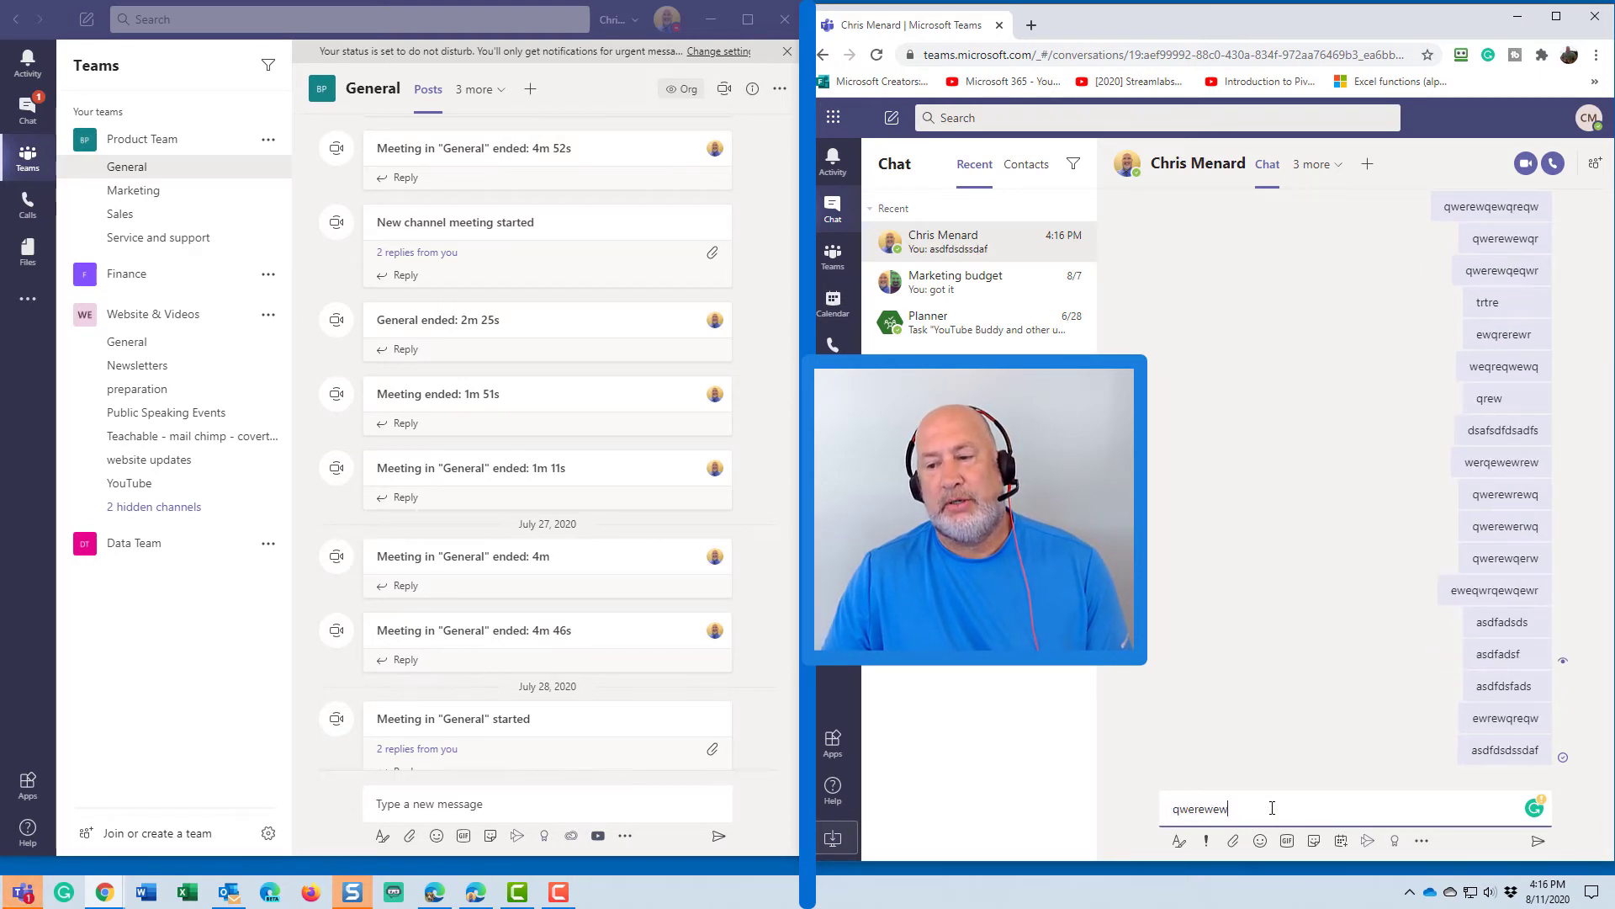
{"action": "type", "text": "erewew"}
{"action": "key", "text": "Return"}
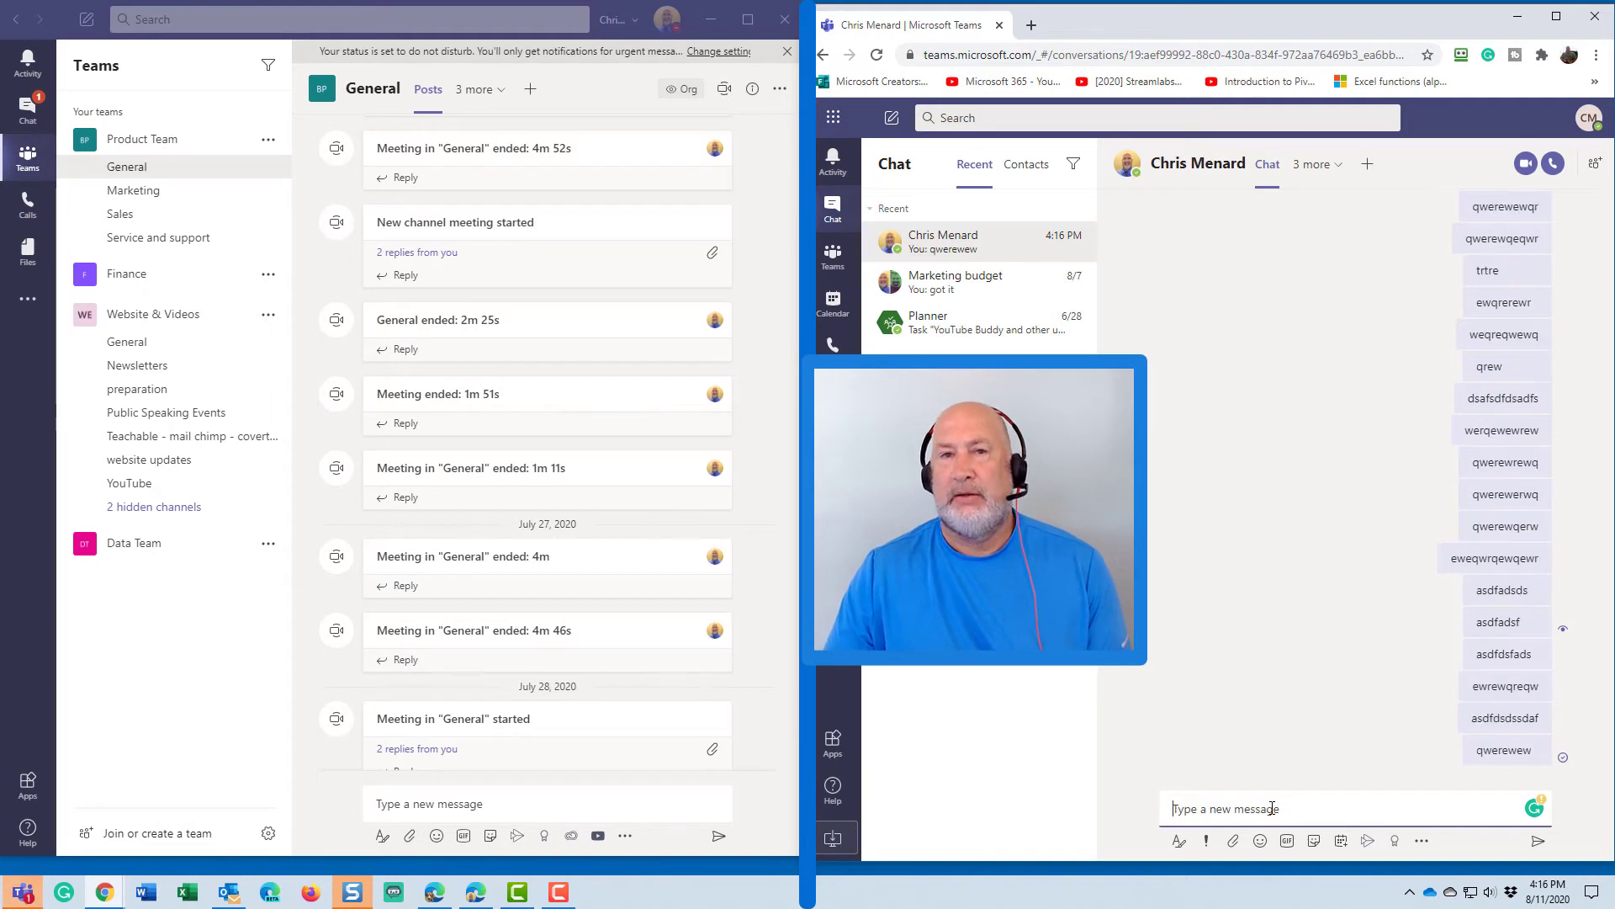
{"action": "type", "text": "sadfadsafds"}
{"action": "key", "text": "Return"}
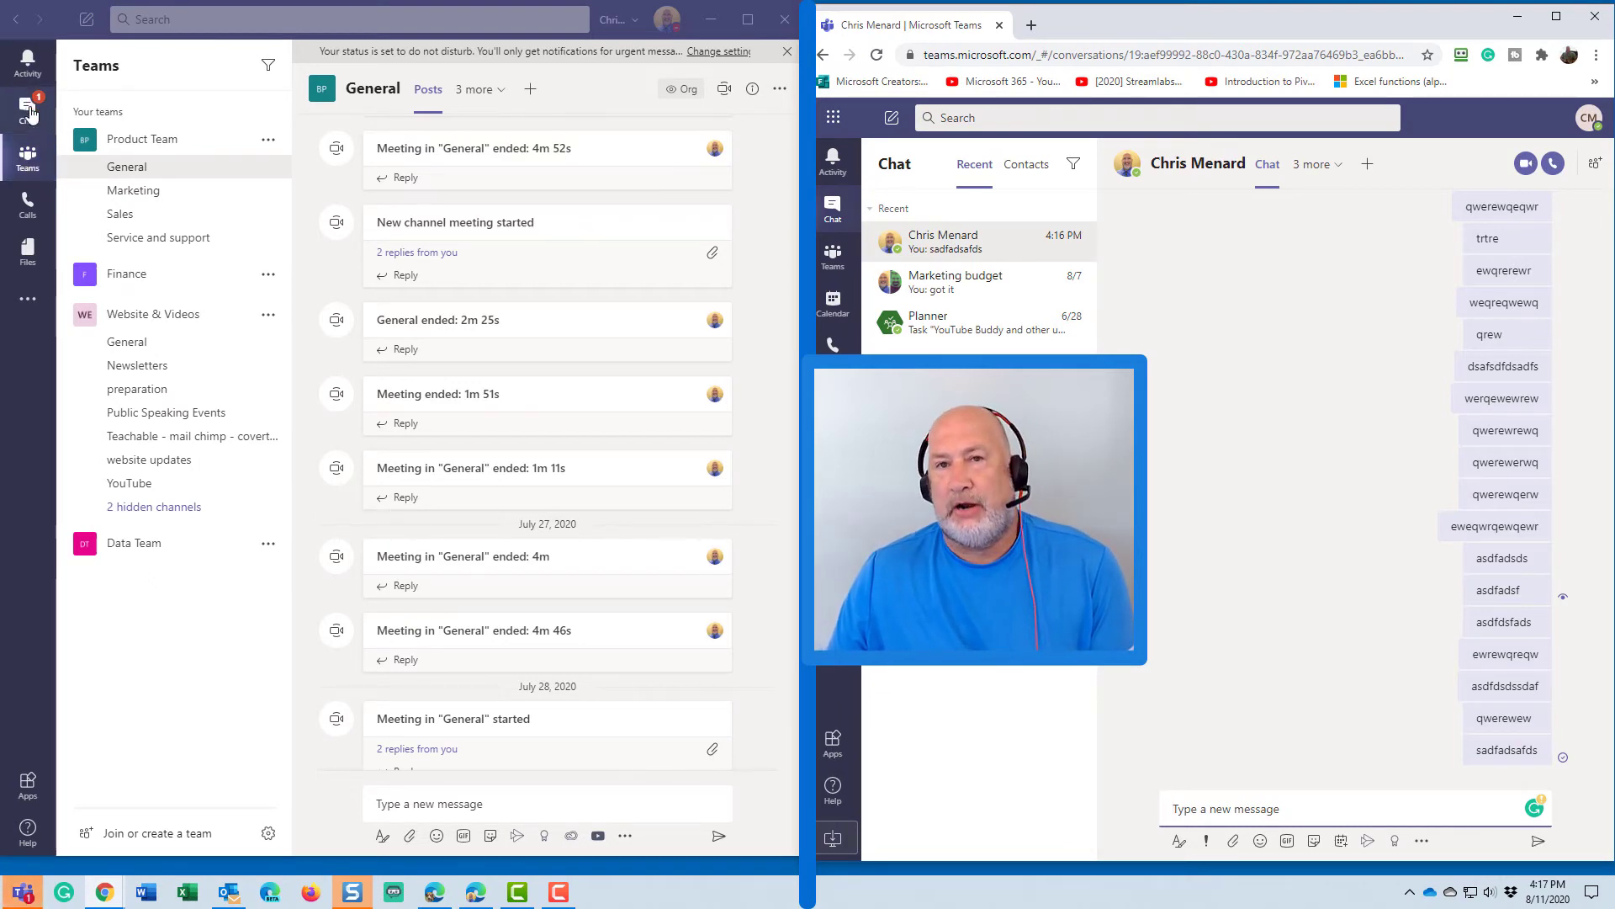
Step: Open the contact's chat to see the new messages and set your status back to Available
{"action": "left_click", "coordinate": [30, 110]}
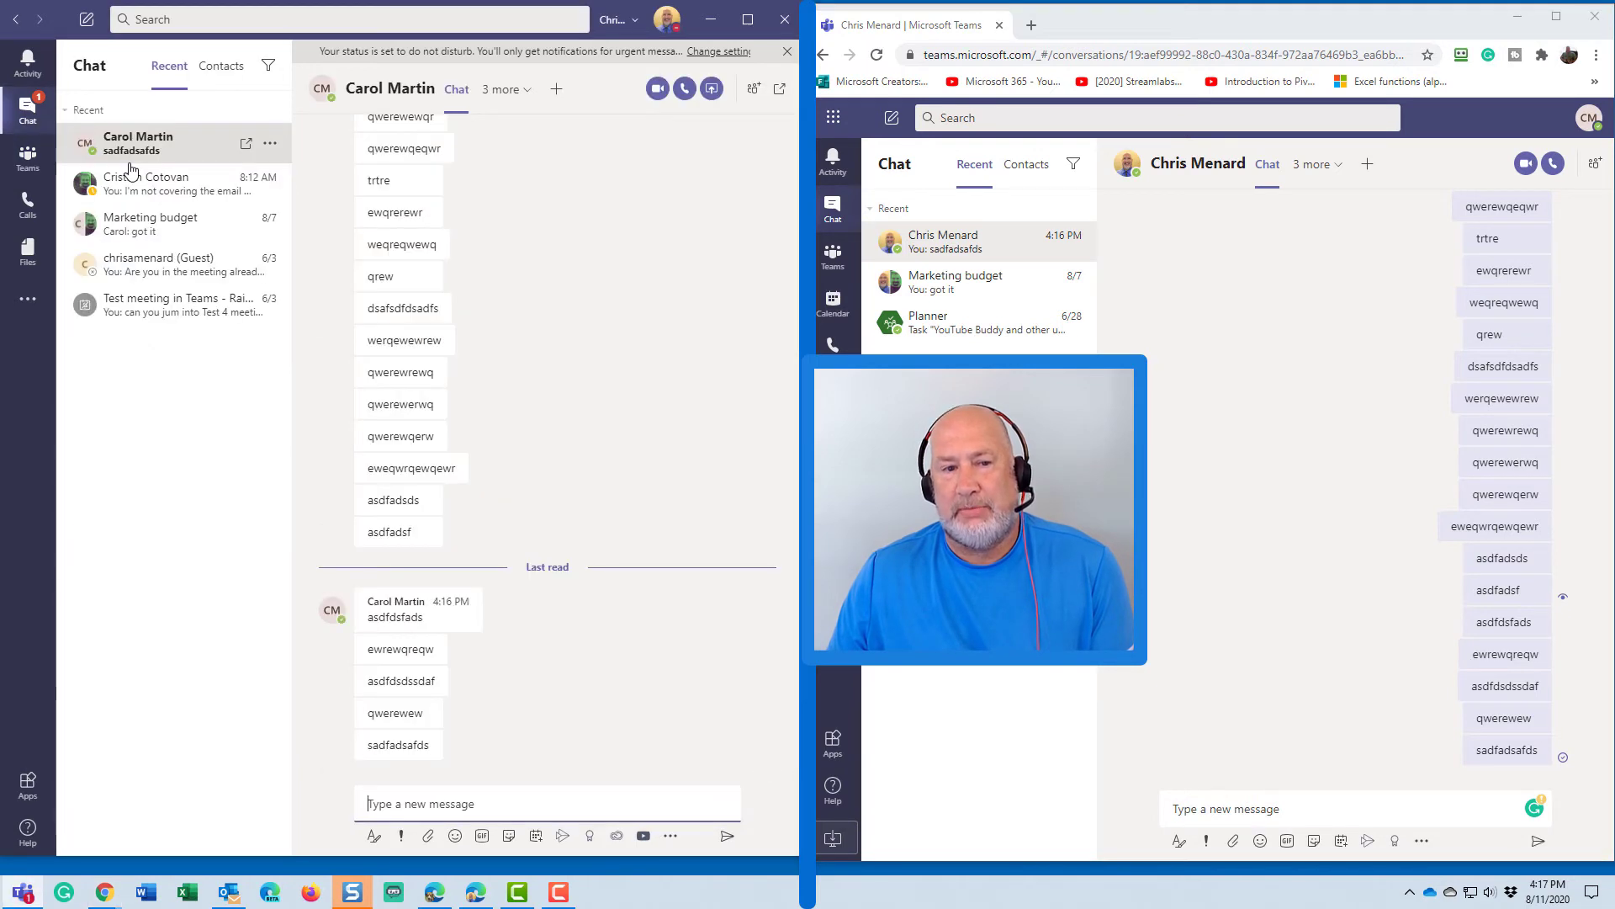
{"action": "left_click", "coordinate": [669, 18]}
{"action": "mouse_move", "coordinate": [650, 128]}
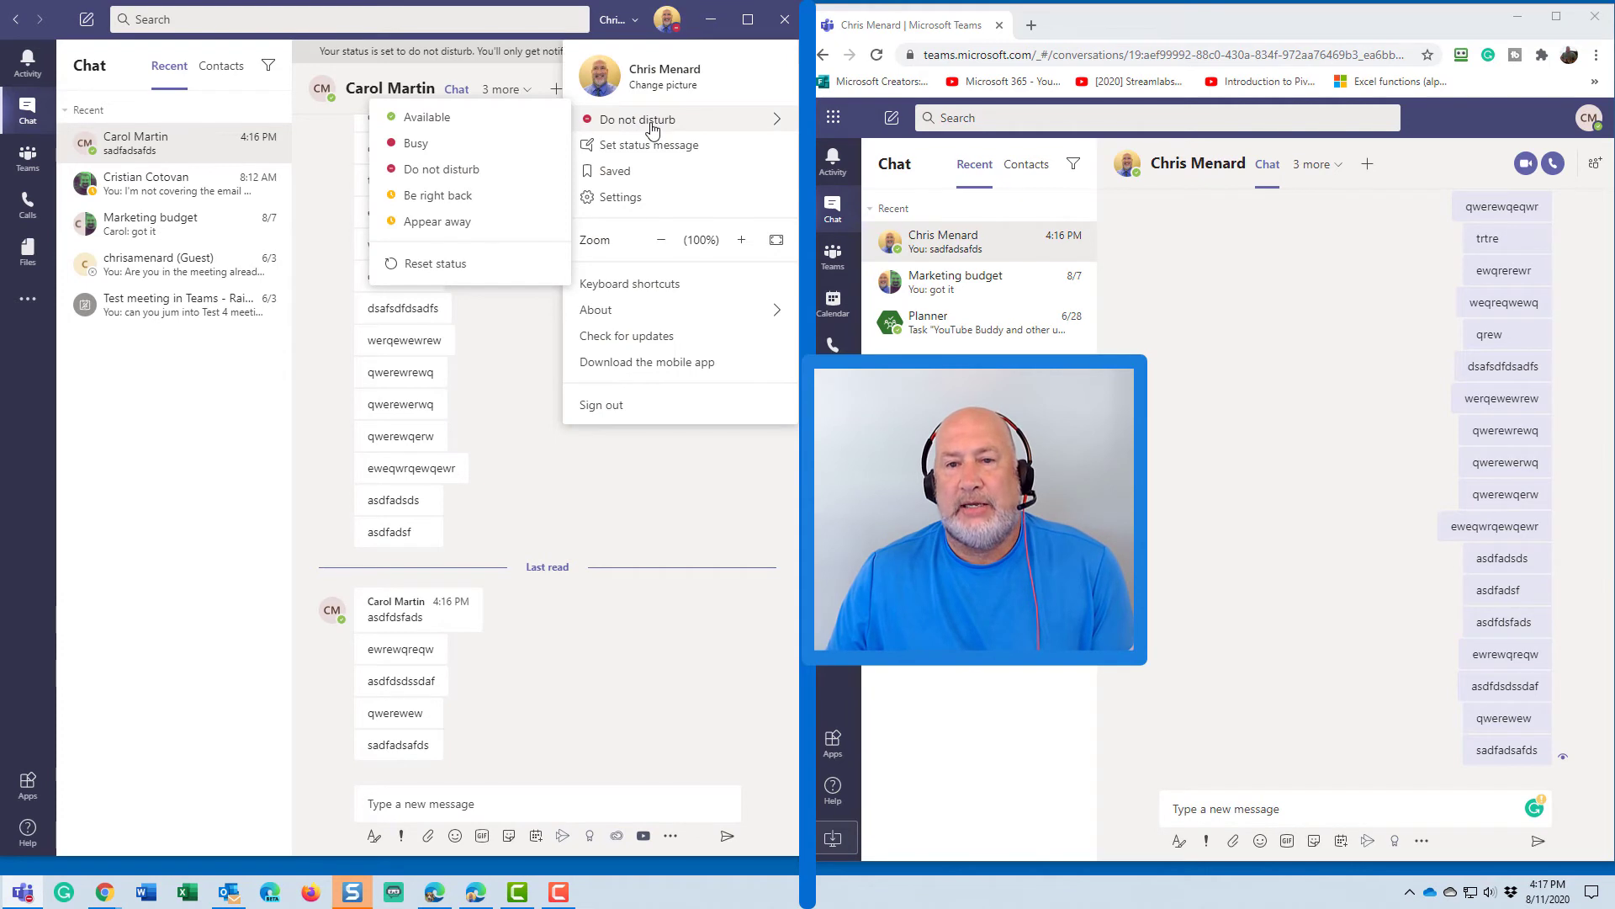
{"action": "left_click", "coordinate": [457, 119]}
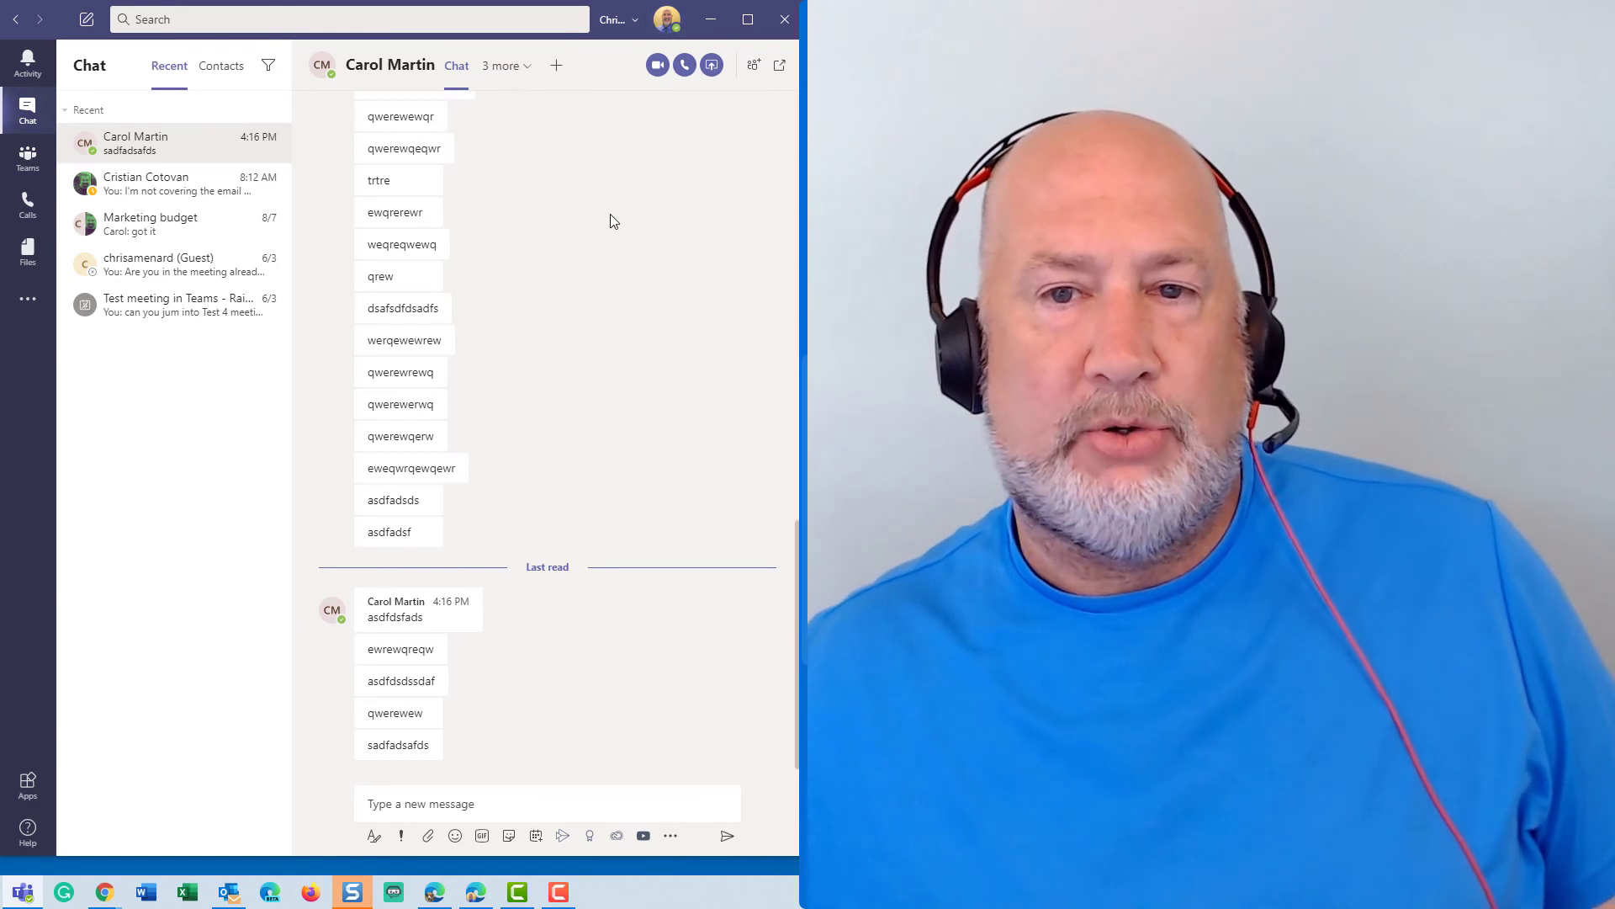
Step: Open the Teams Settings window on its Notifications page
{"action": "left_click", "coordinate": [666, 25]}
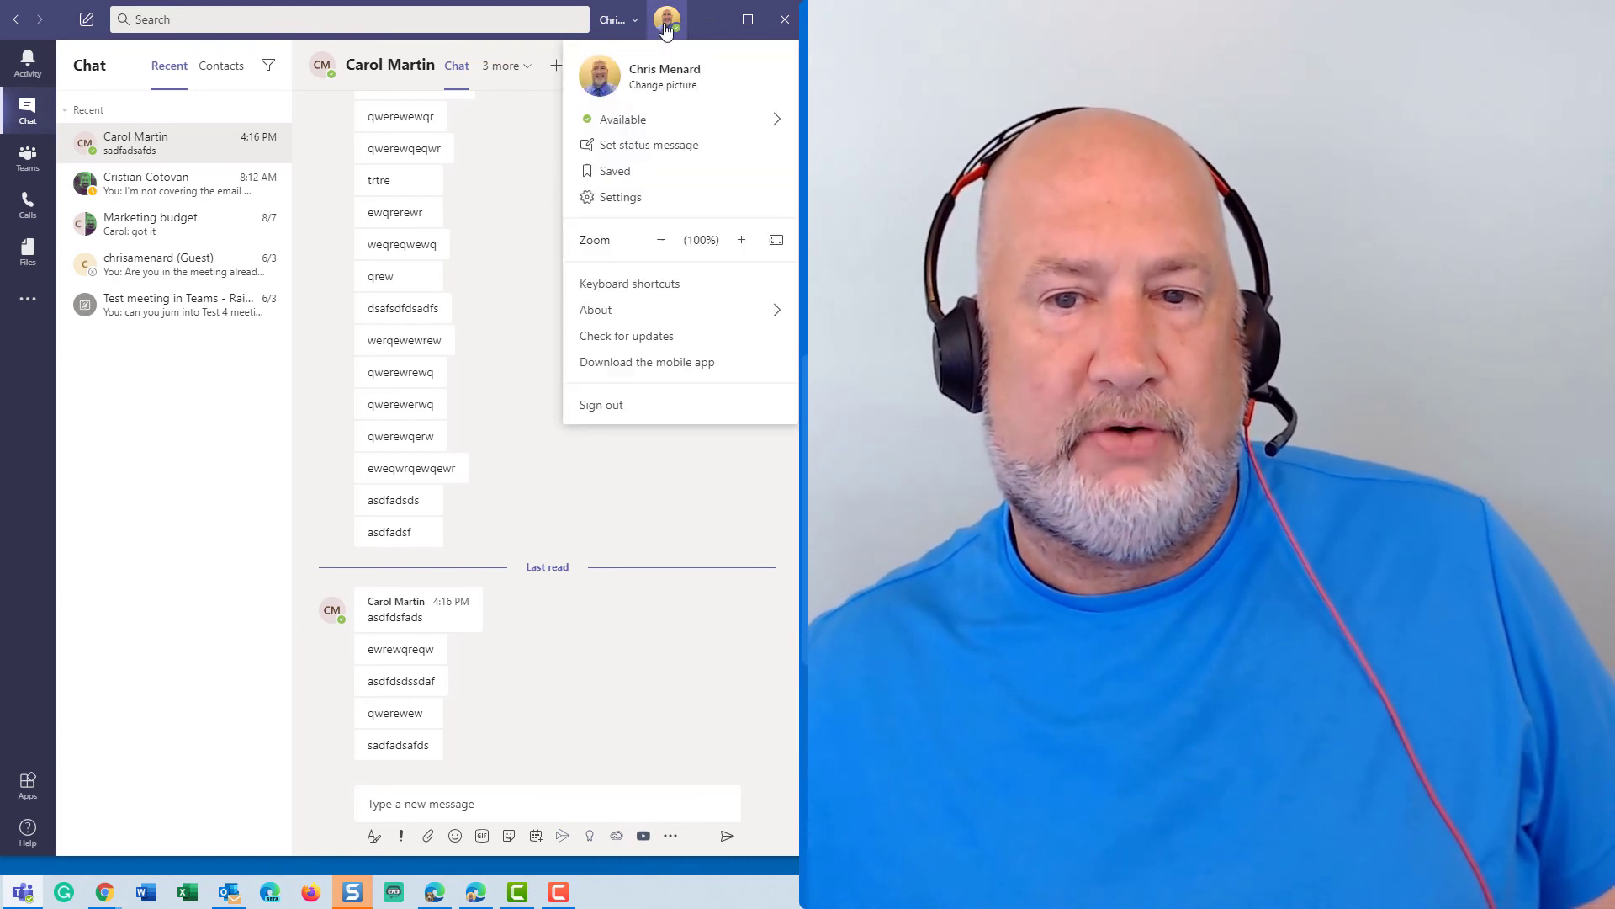
{"action": "left_click", "coordinate": [647, 200]}
{"action": "left_click", "coordinate": [118, 223]}
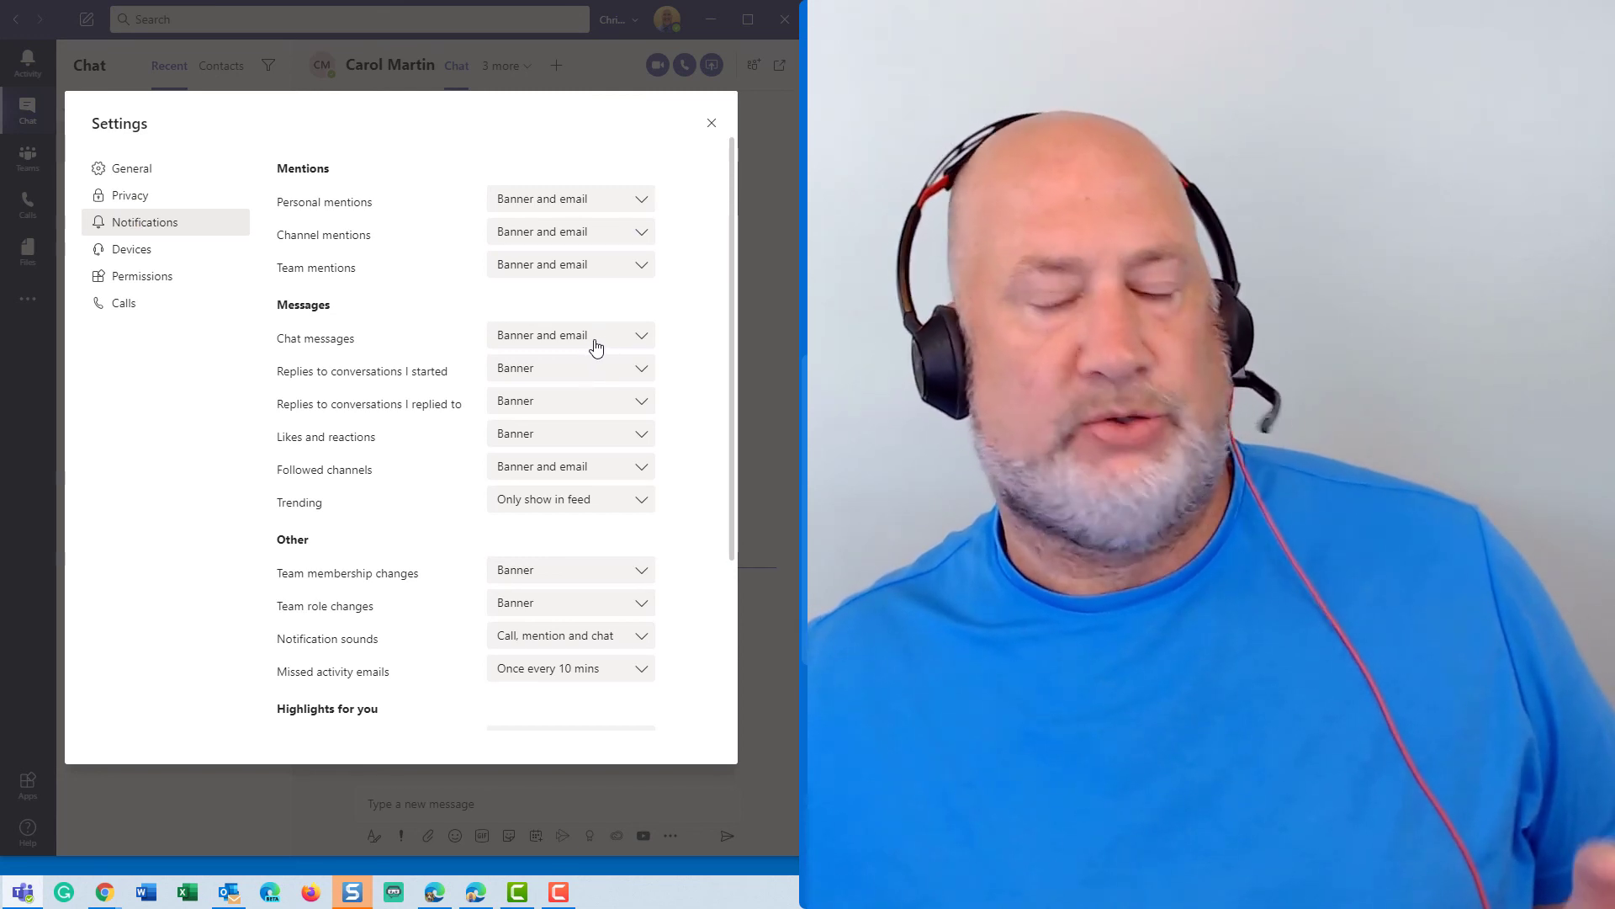
{"action": "scroll", "coordinate": [595, 347], "scroll_direction": "down", "scroll_amount": 5}
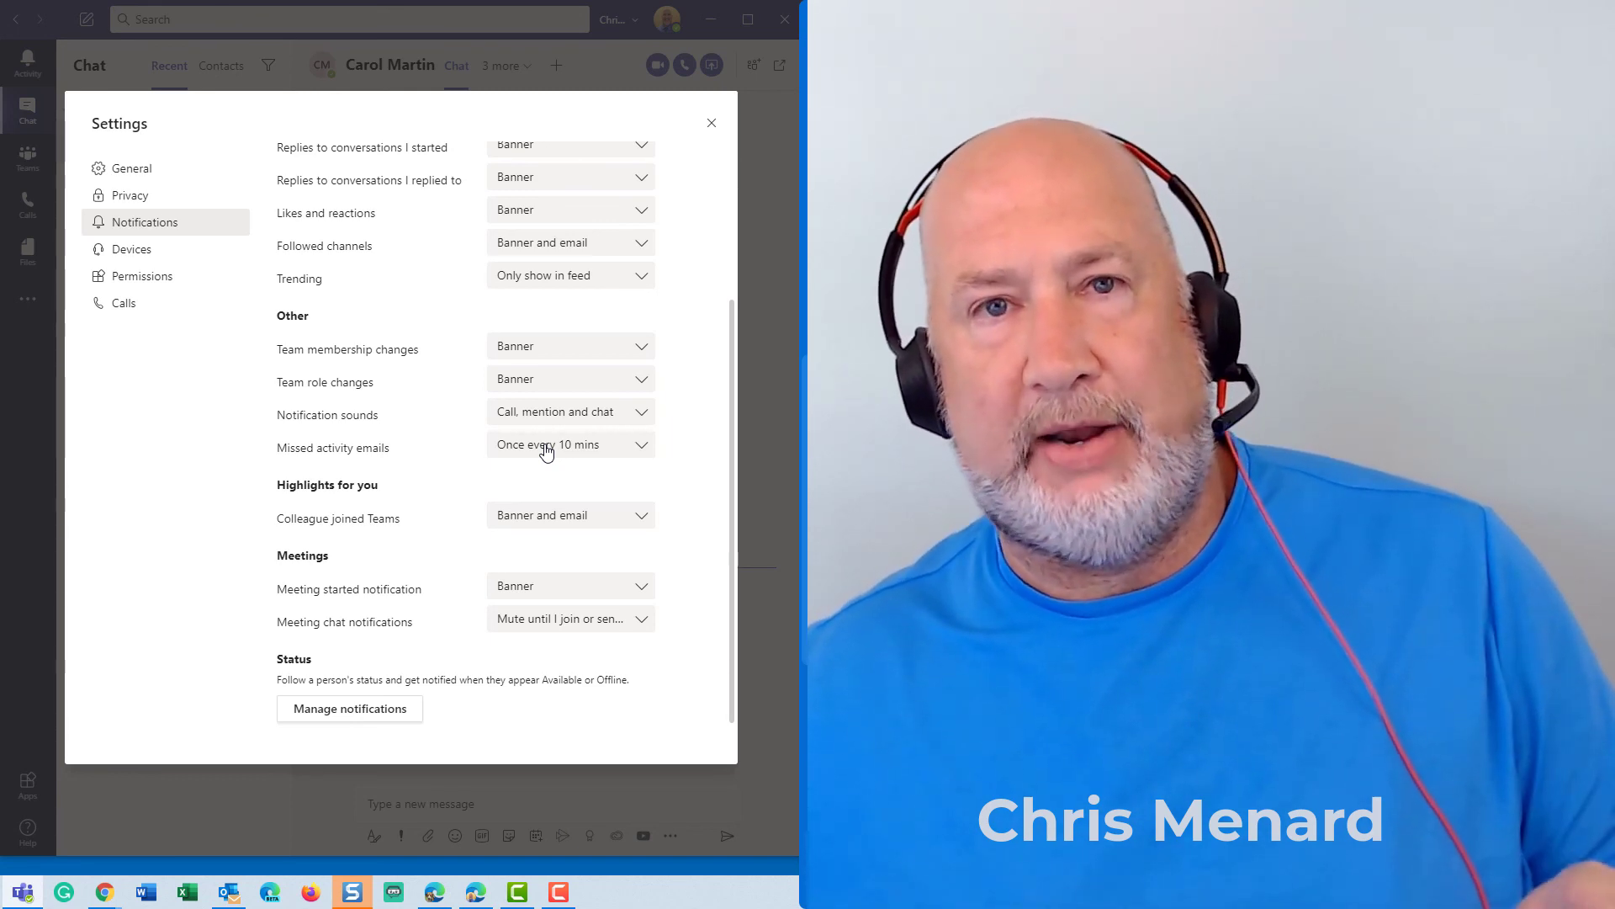
Step: Review the missed activity emails choices, leaving it at 'Once every 10 mins'
{"action": "left_click", "coordinate": [633, 455]}
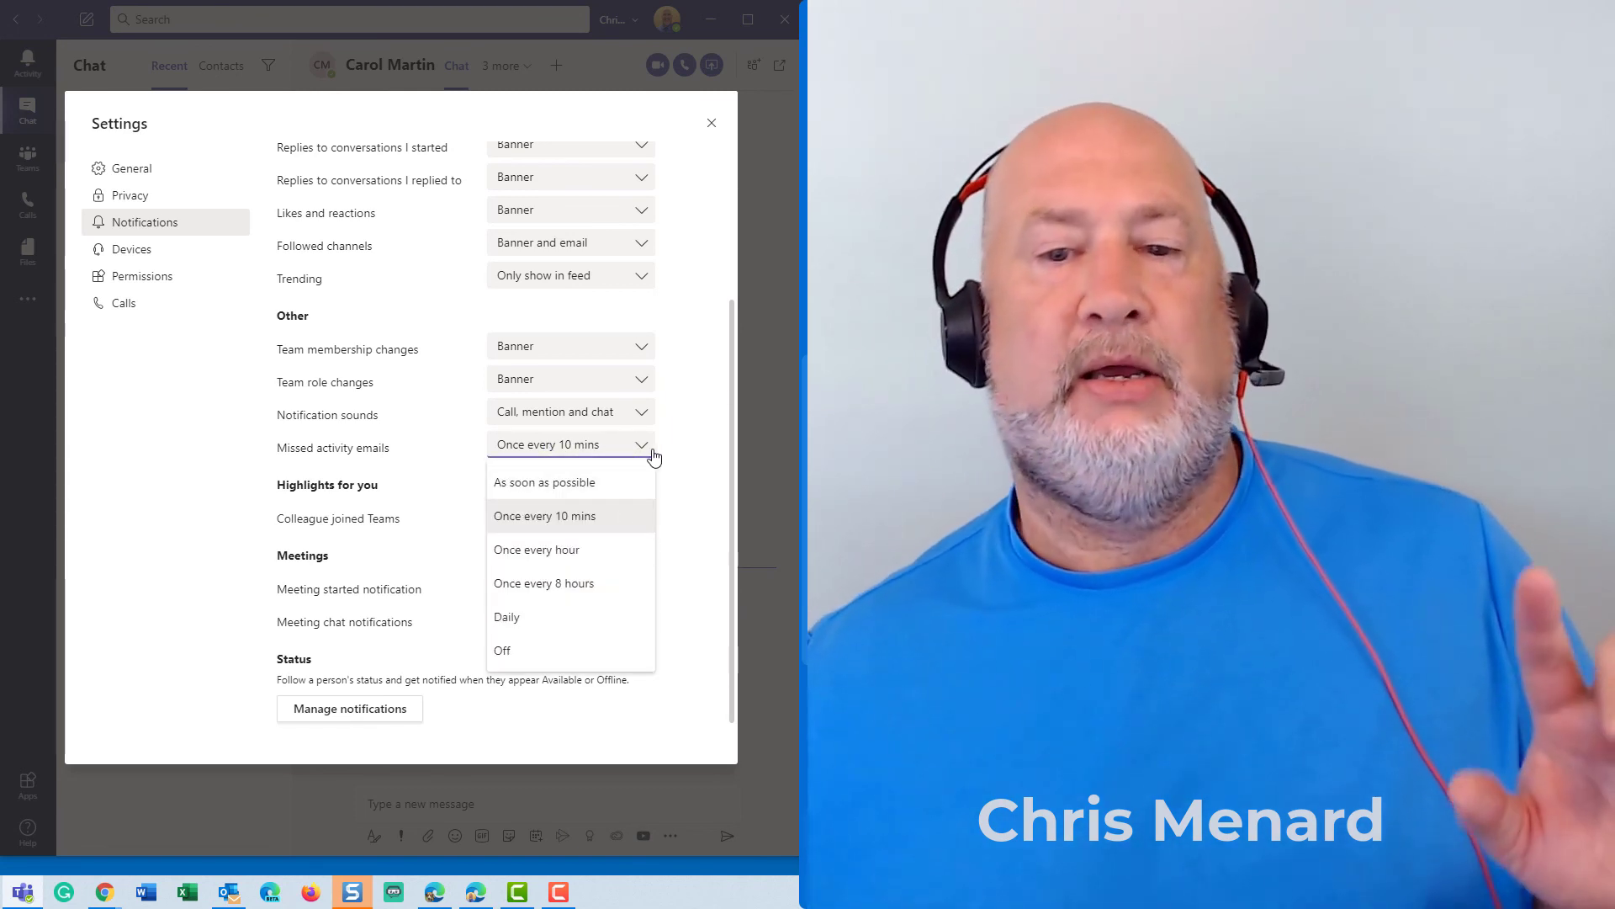
{"action": "left_click", "coordinate": [651, 455]}
{"action": "scroll", "coordinate": [652, 455], "scroll_direction": "up", "scroll_amount": 3}
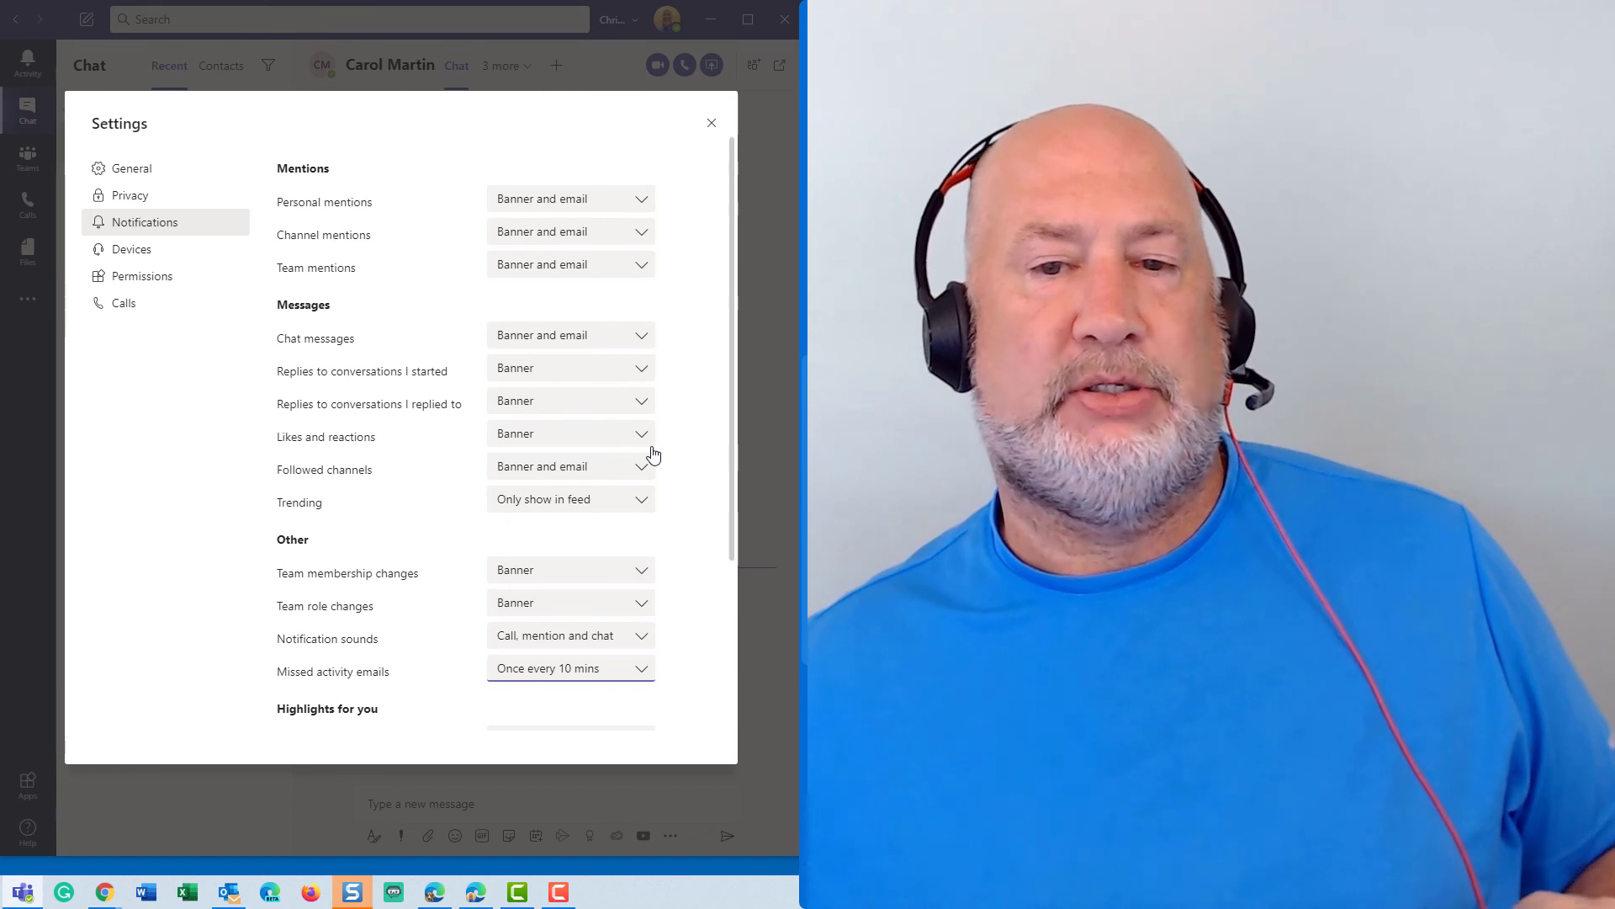